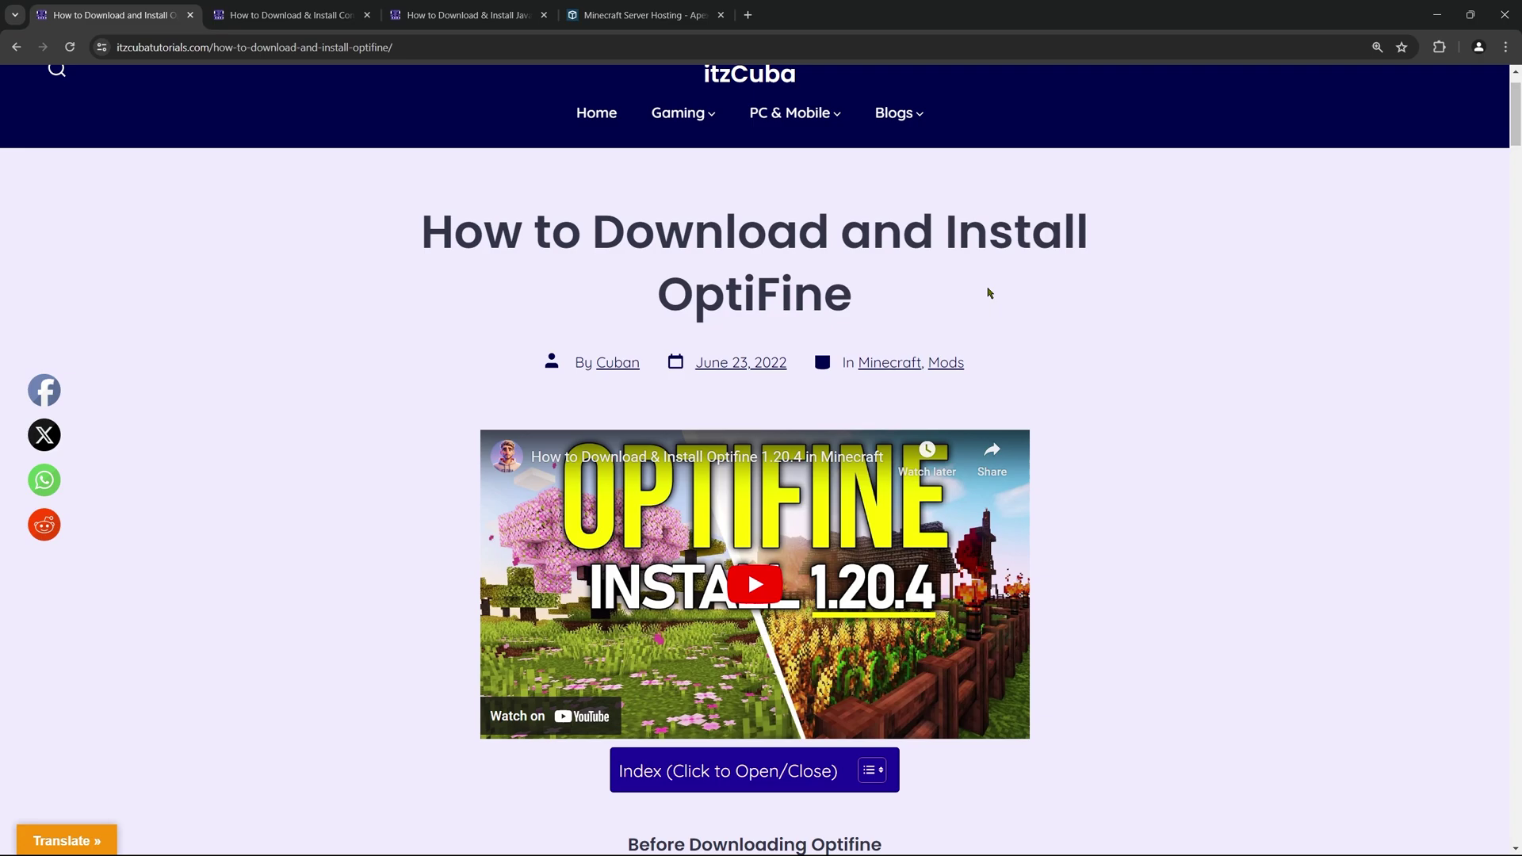
Scroll the OptiFine guide to Step 1 and its 'Download Optifine Here' image
scroll(986, 288, "up", 1)
left_click_drag(880, 367, 657, 365)
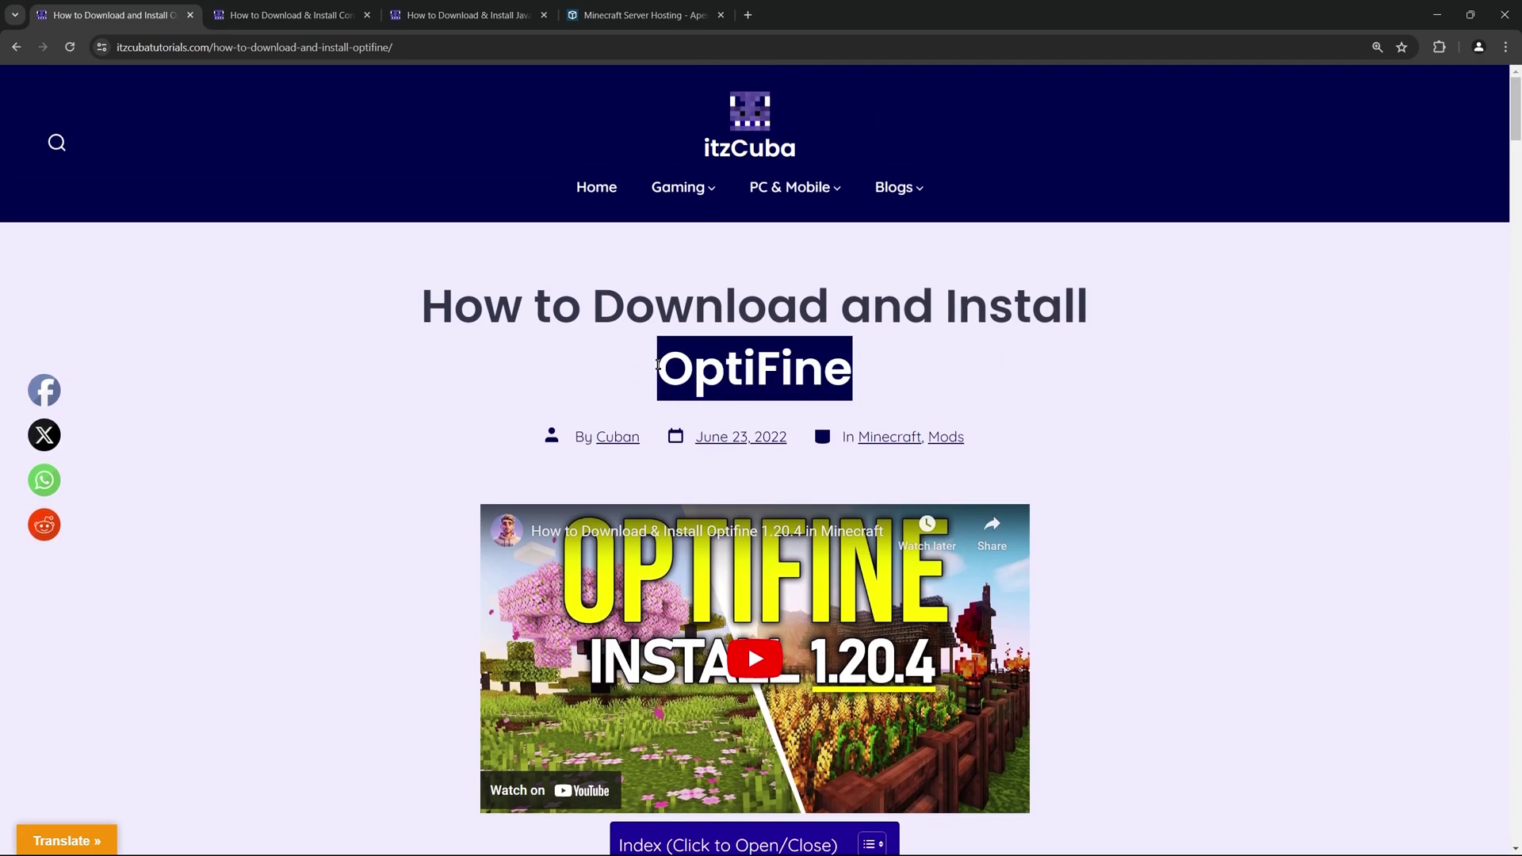
left_click(657, 365)
scroll(1003, 377, "down", 15)
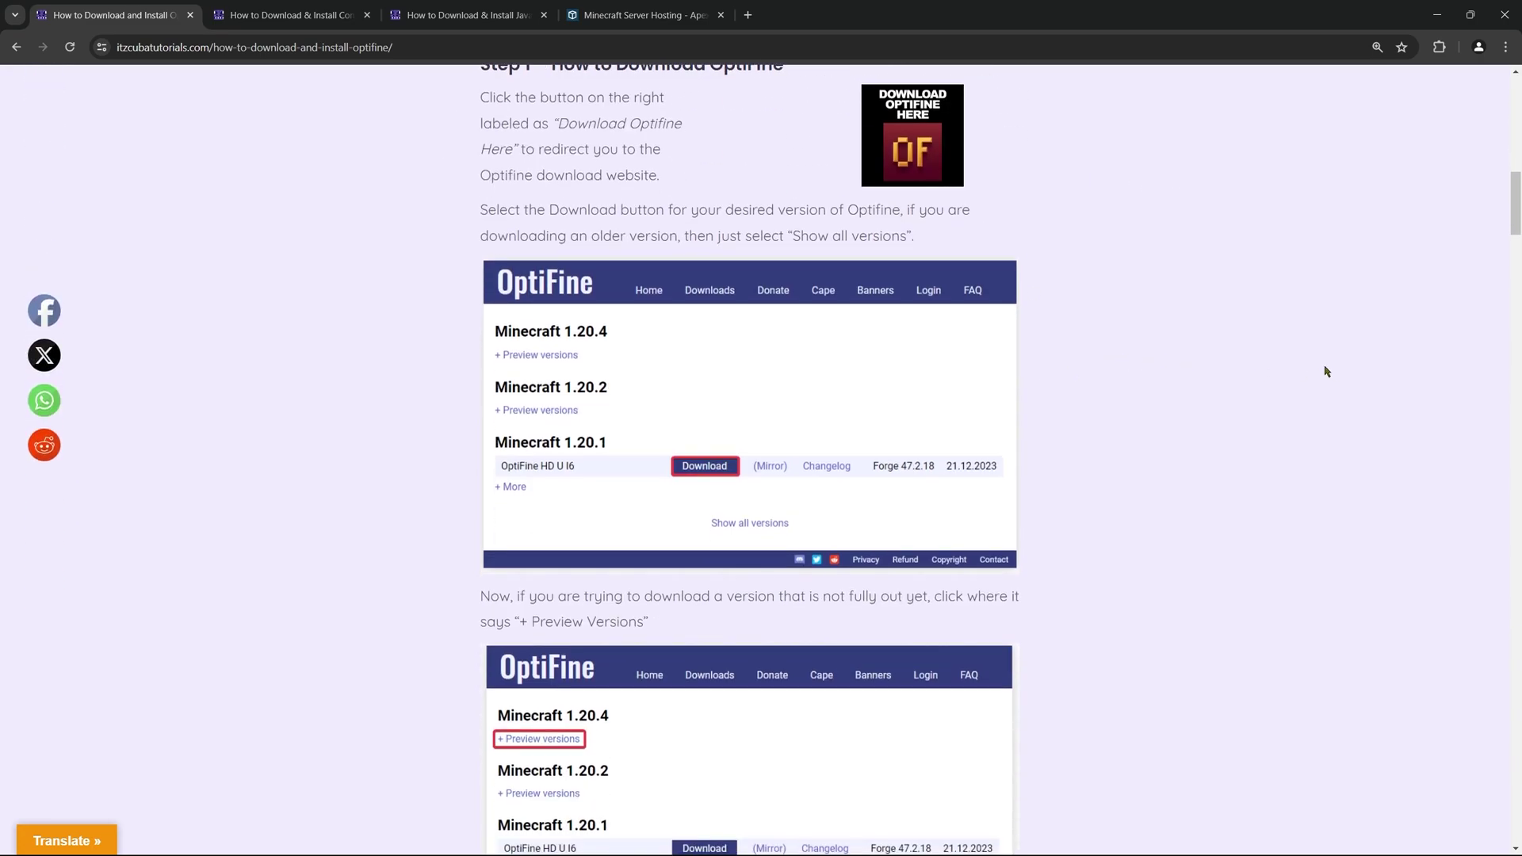
scroll(1057, 363, "down", 10)
scroll(1030, 394, "up", 15)
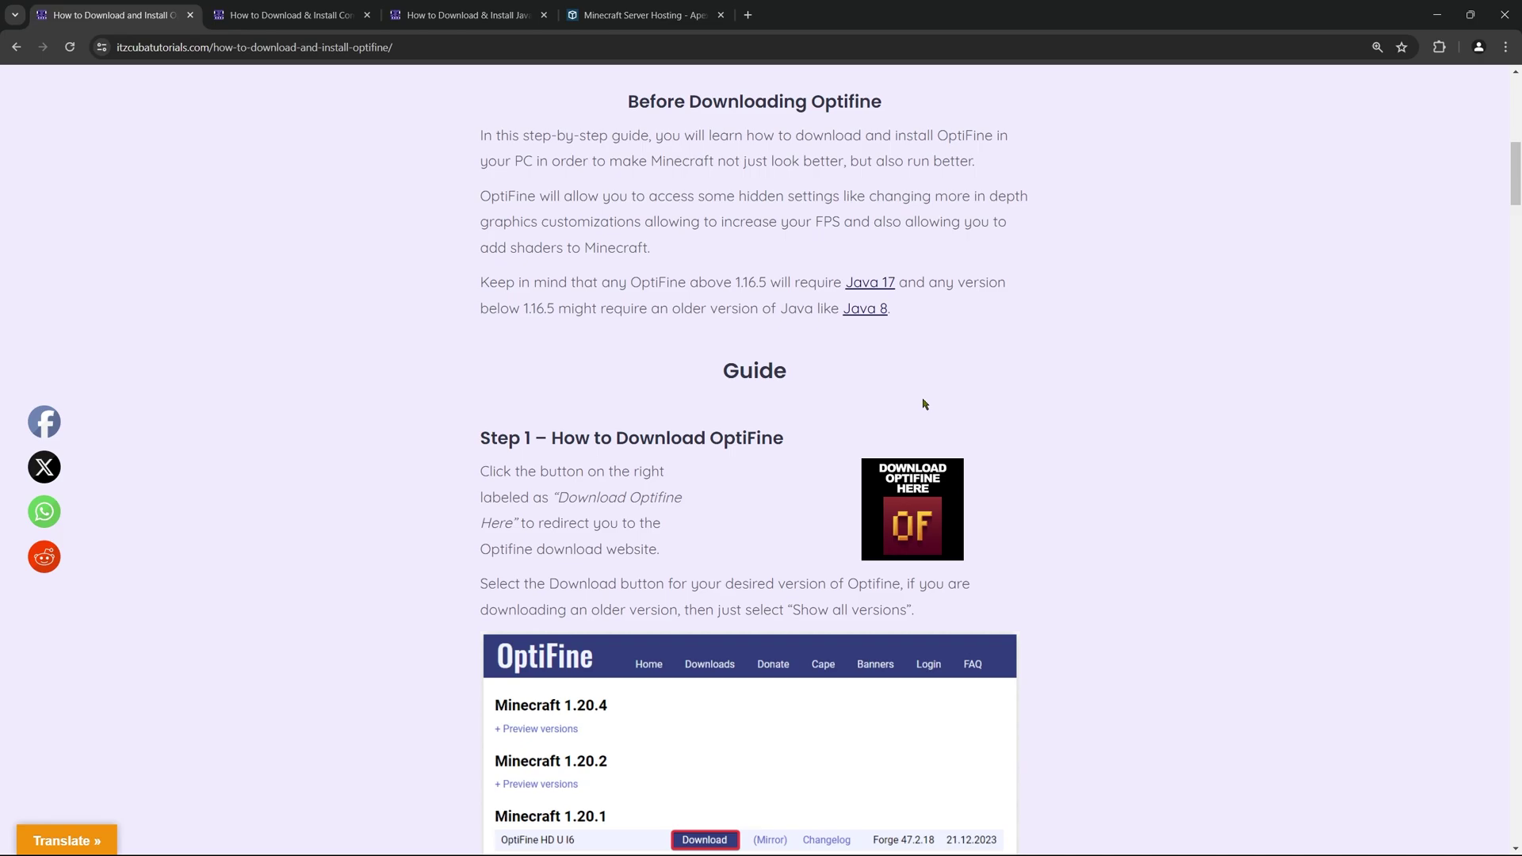
scroll(925, 404, "up", 5)
scroll(1074, 442, "down", 3)
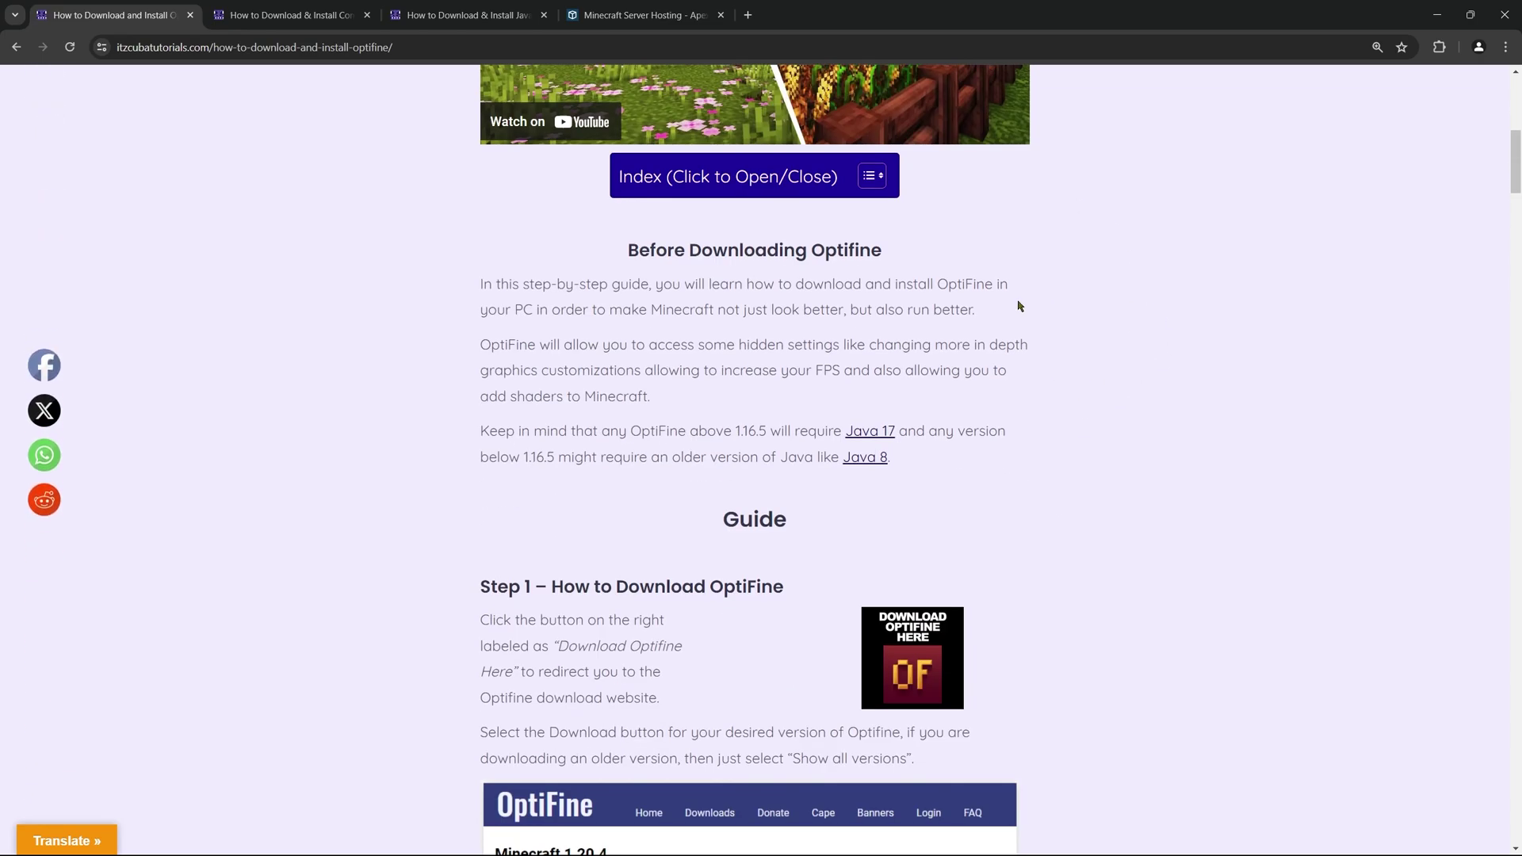
scroll(1073, 373, "down", 4)
scroll(1031, 381, "up", 3)
left_click_drag(479, 438, 569, 448)
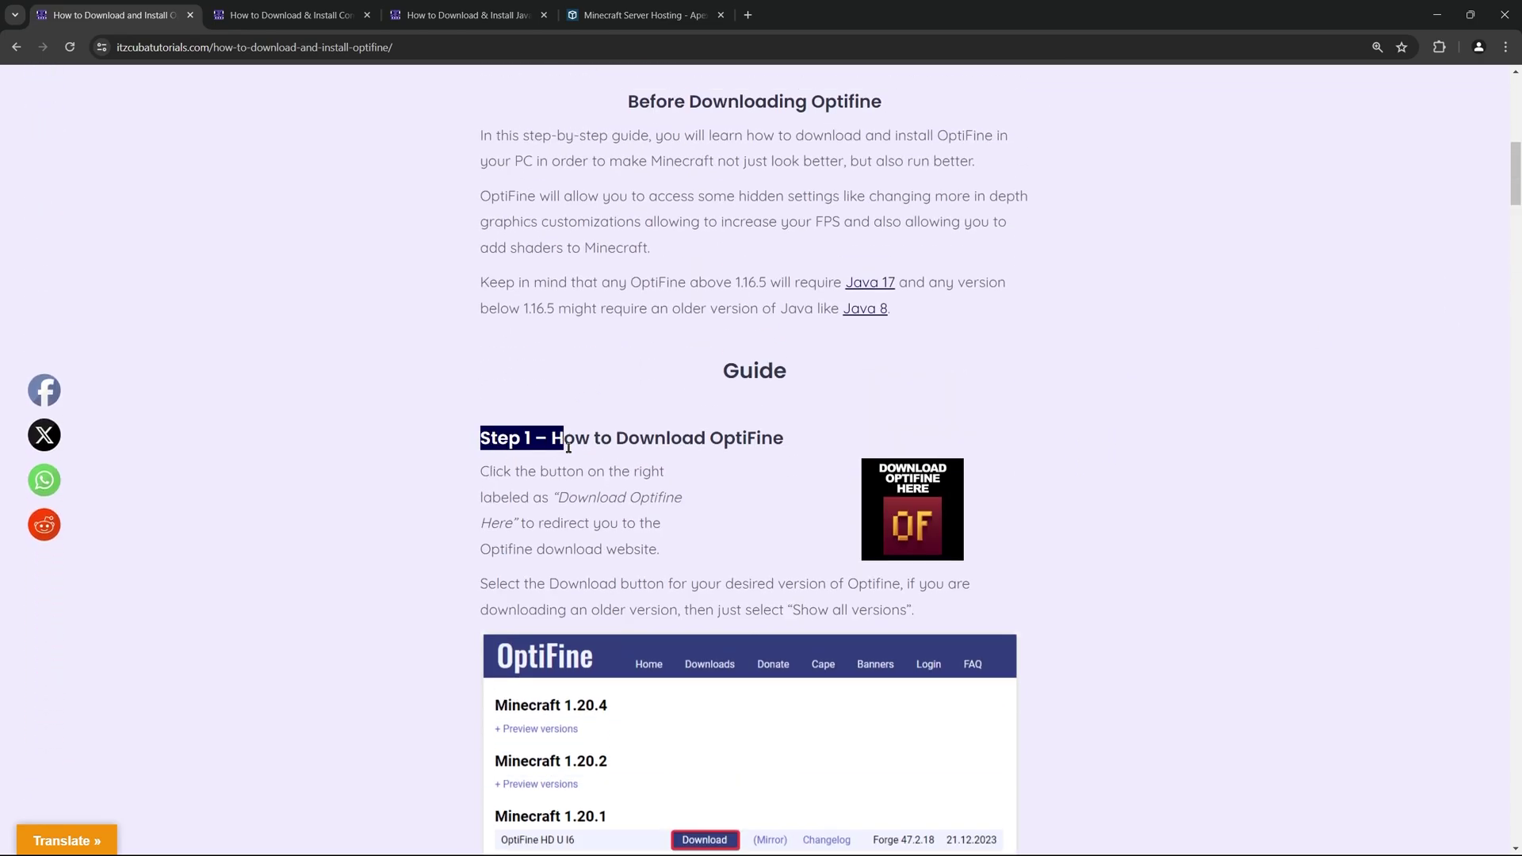
Open optifine.net/downloads and get the 1.20.6 HD U I9 pre1 preview through its Mirror link
left_click(959, 508)
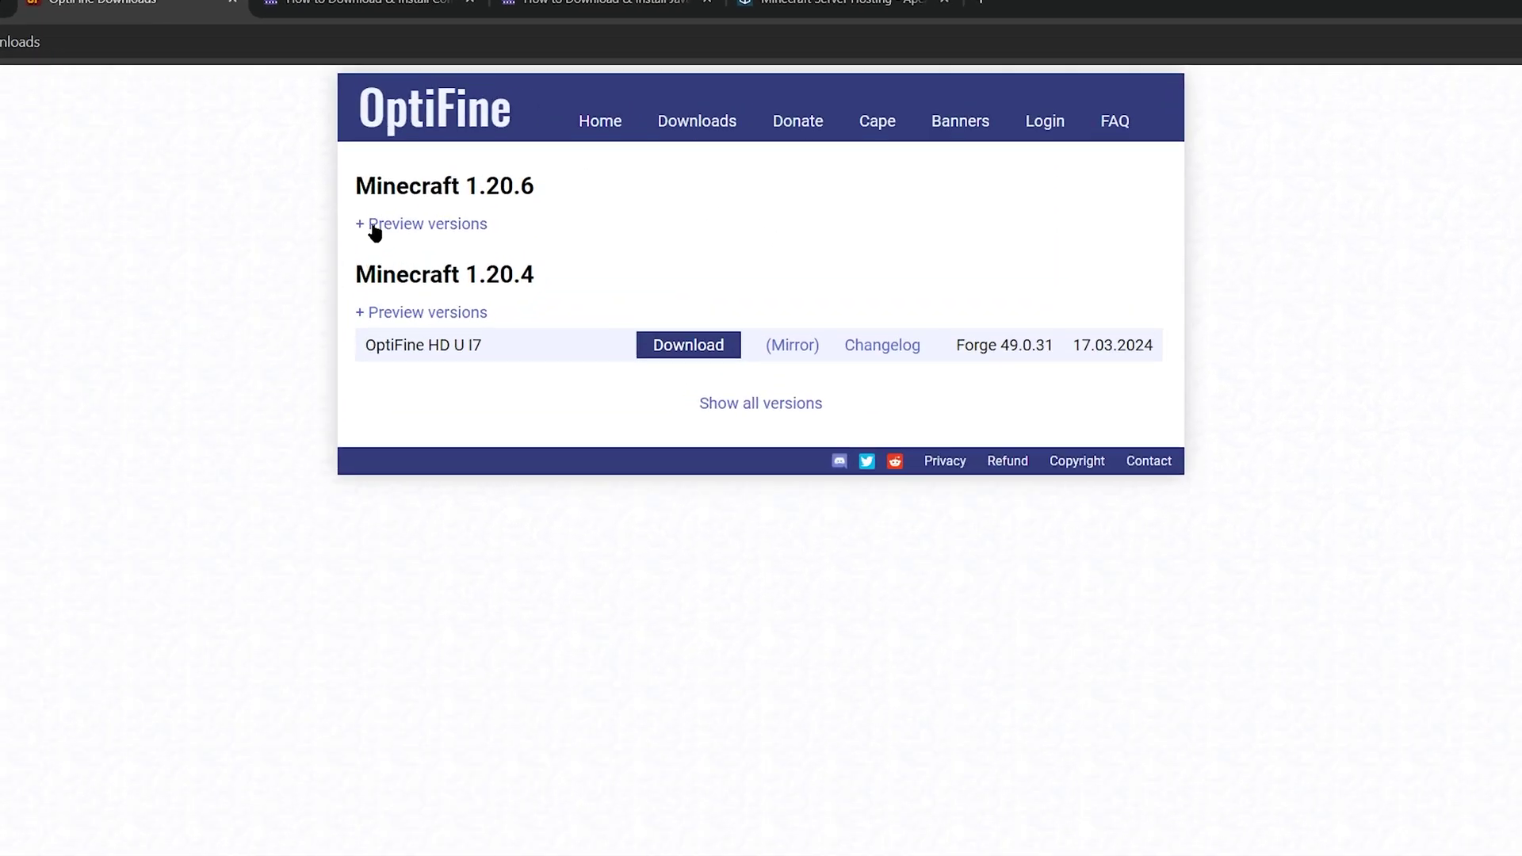
left_click_drag(461, 154, 614, 156)
left_click(539, 165)
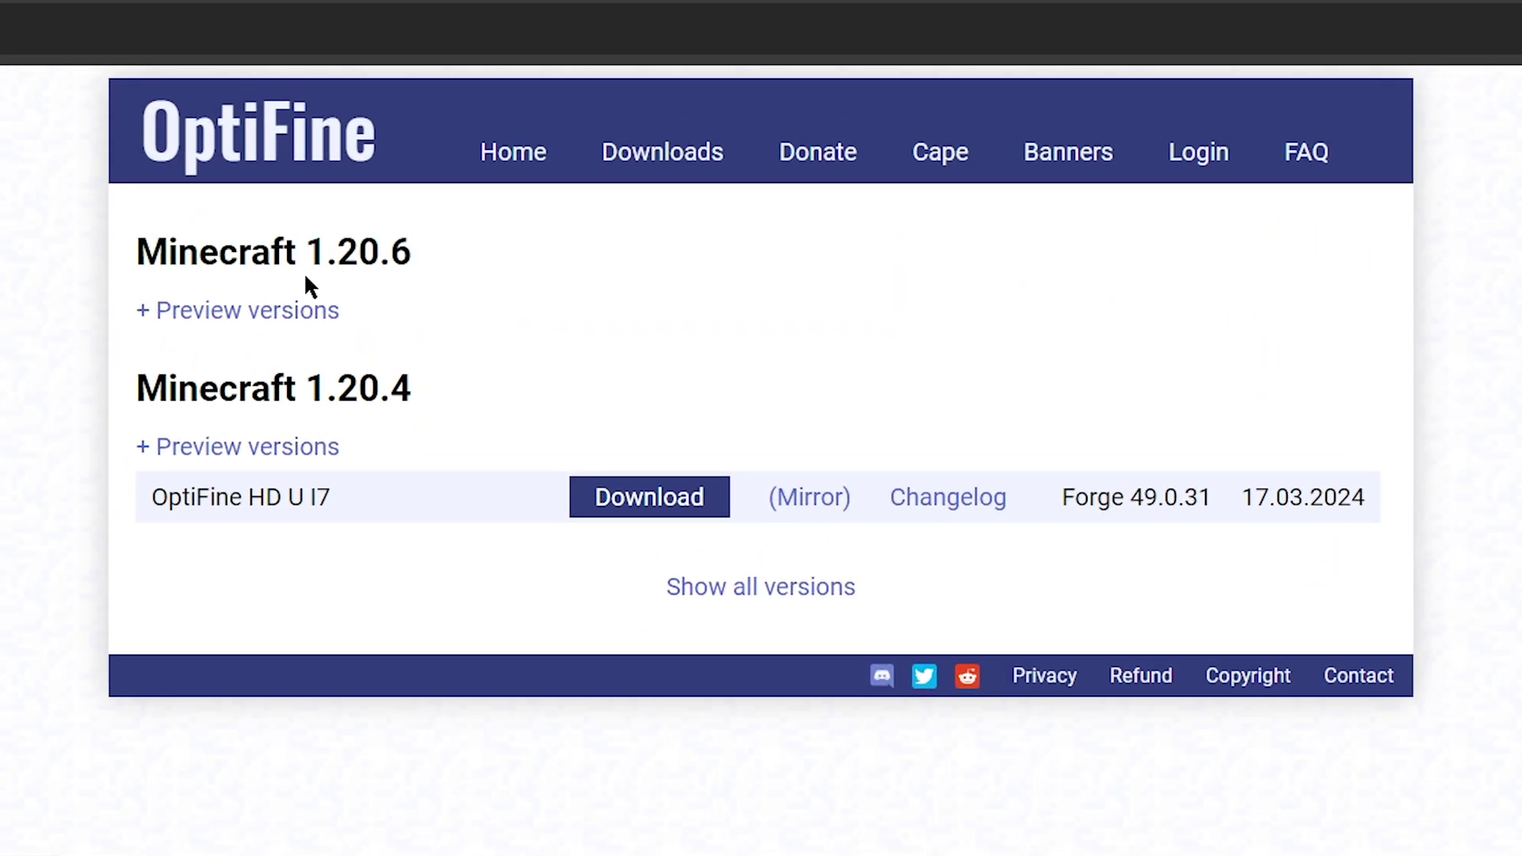
left_click(230, 311)
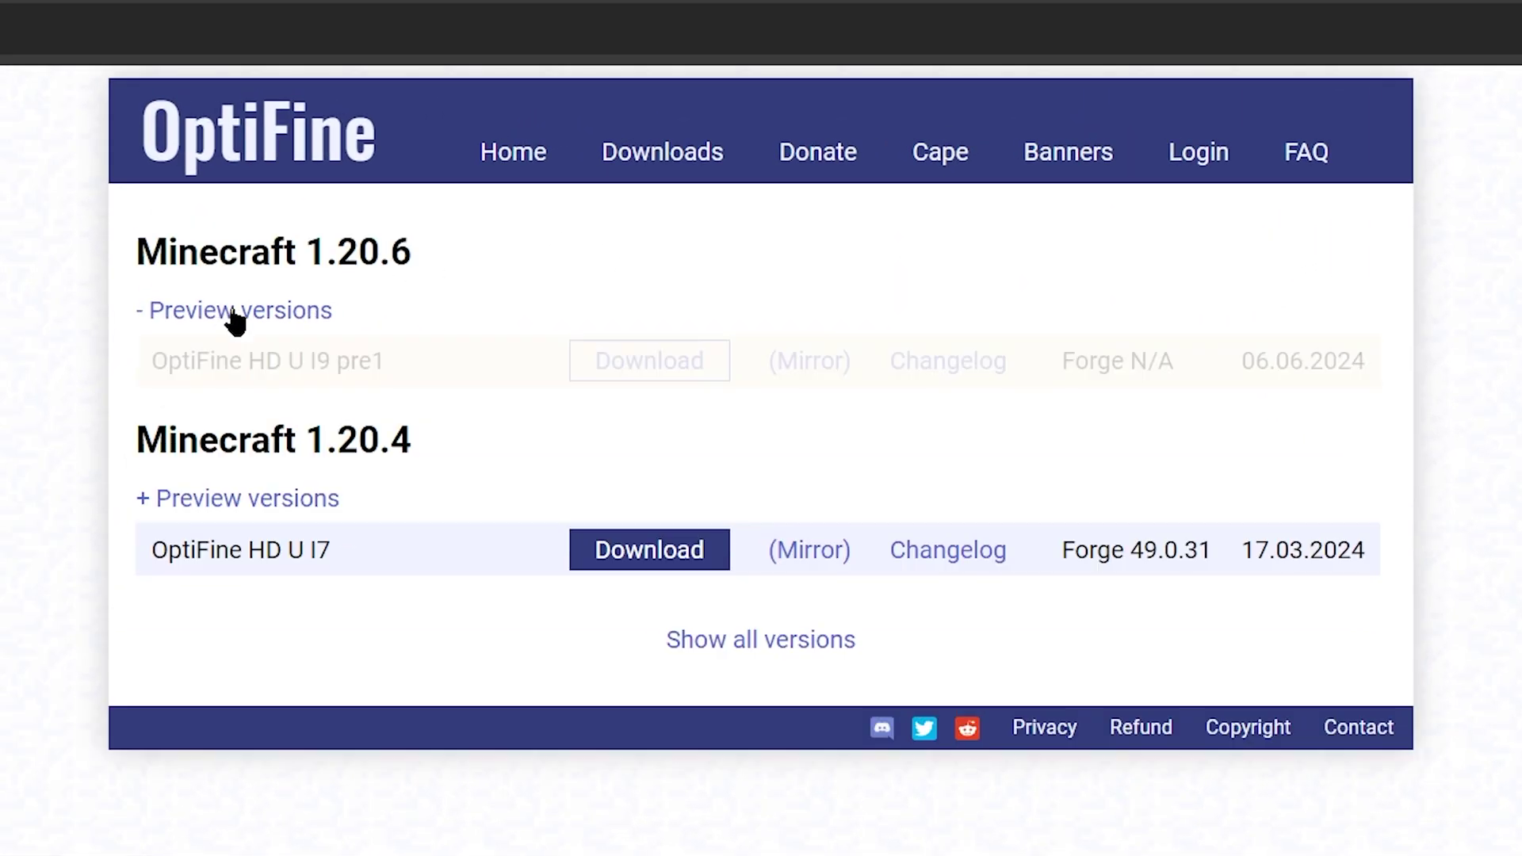
left_click(801, 364)
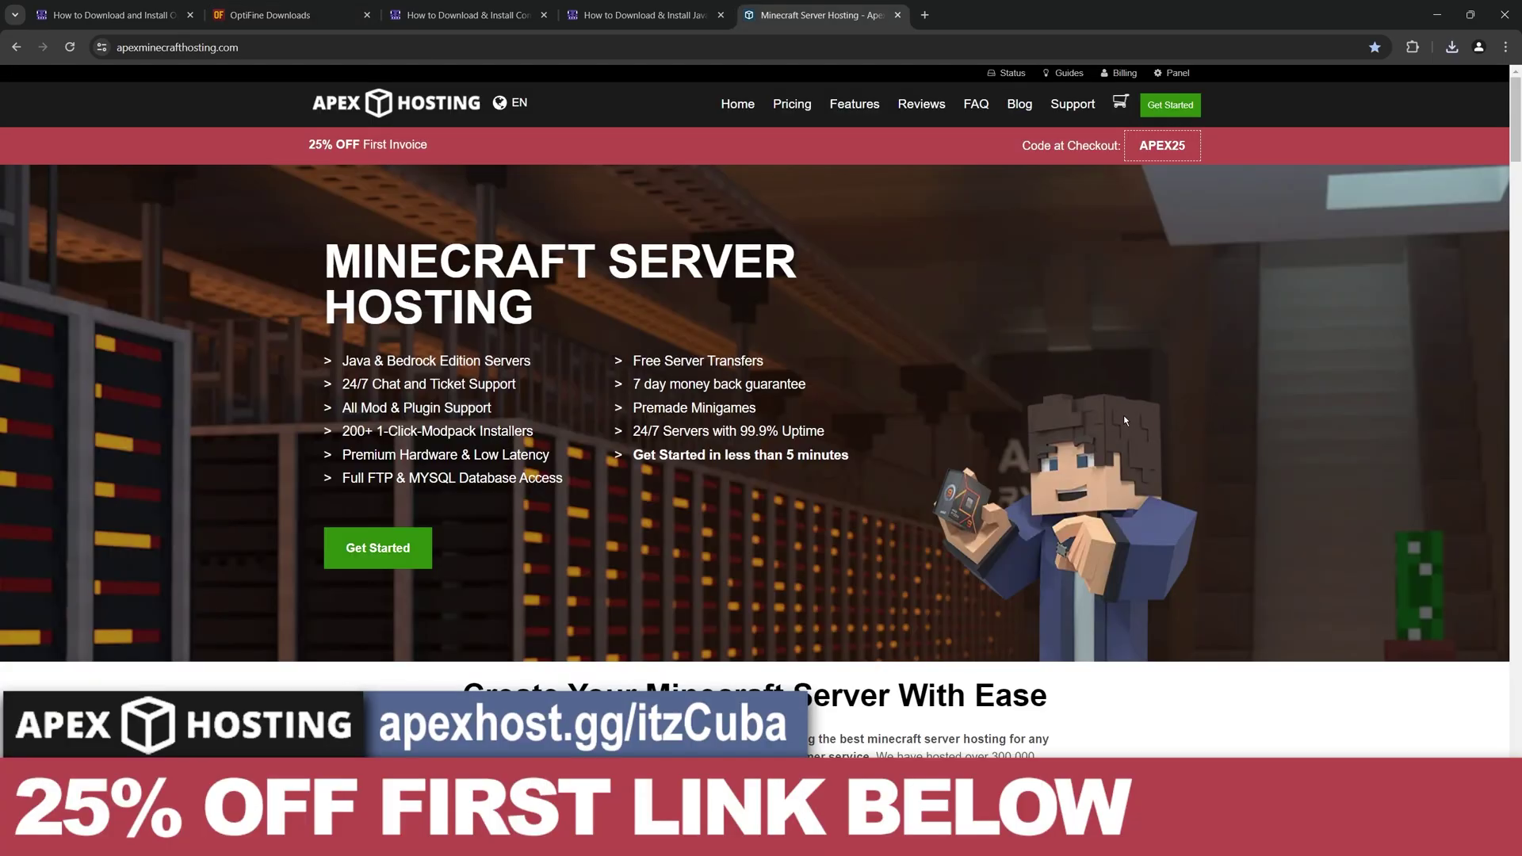
Browse the Apex Hosting Minecraft Server Hosting page and its server locations list
triple_click(329, 301)
left_click(608, 317)
triple_click(486, 288)
left_click(699, 317)
scroll(564, 297, "down", 20)
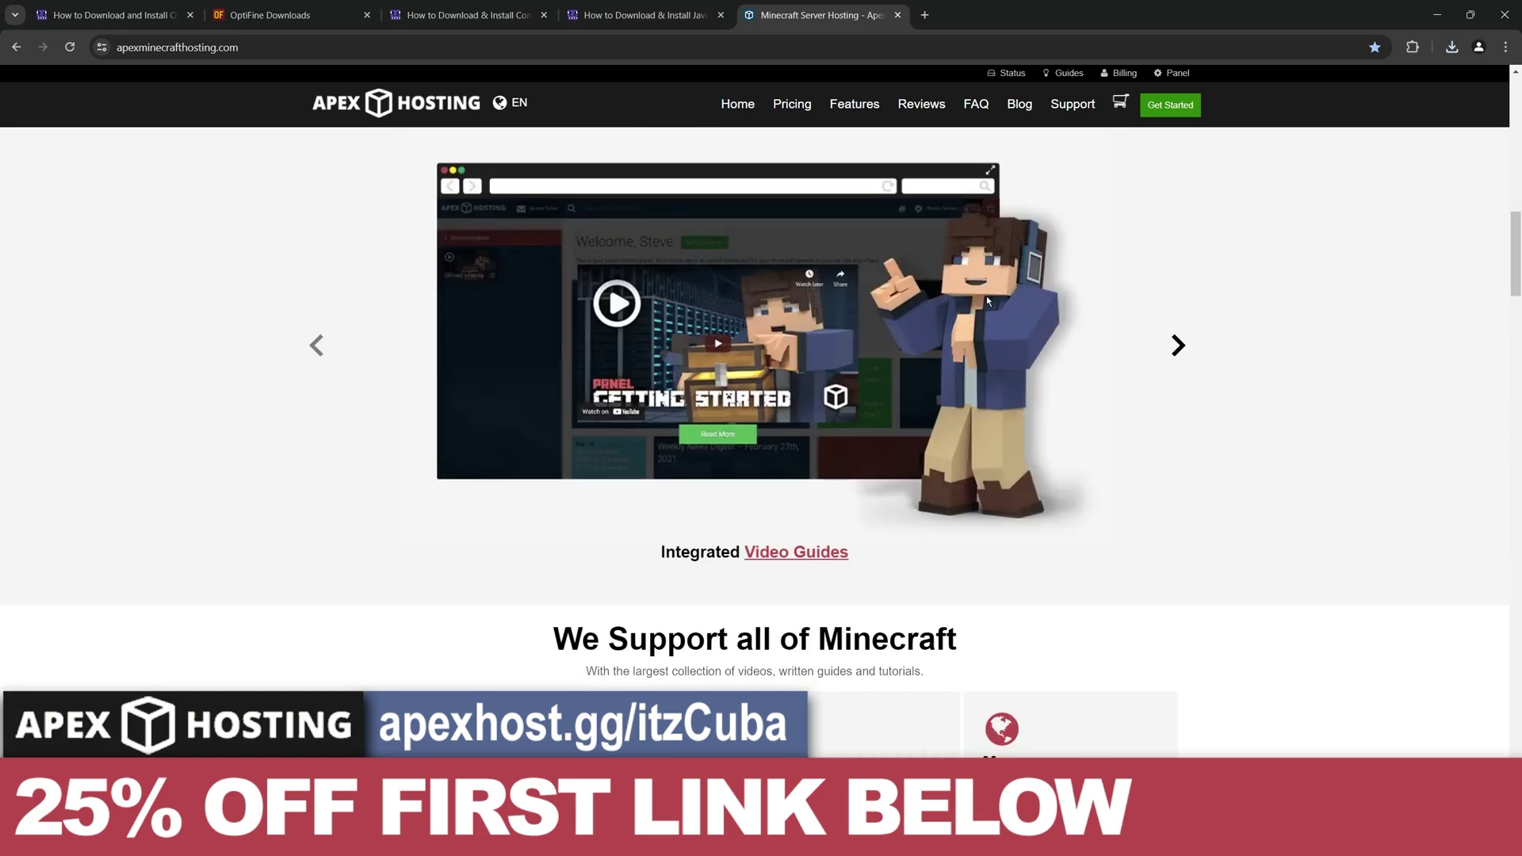
scroll(1162, 346, "down", 6)
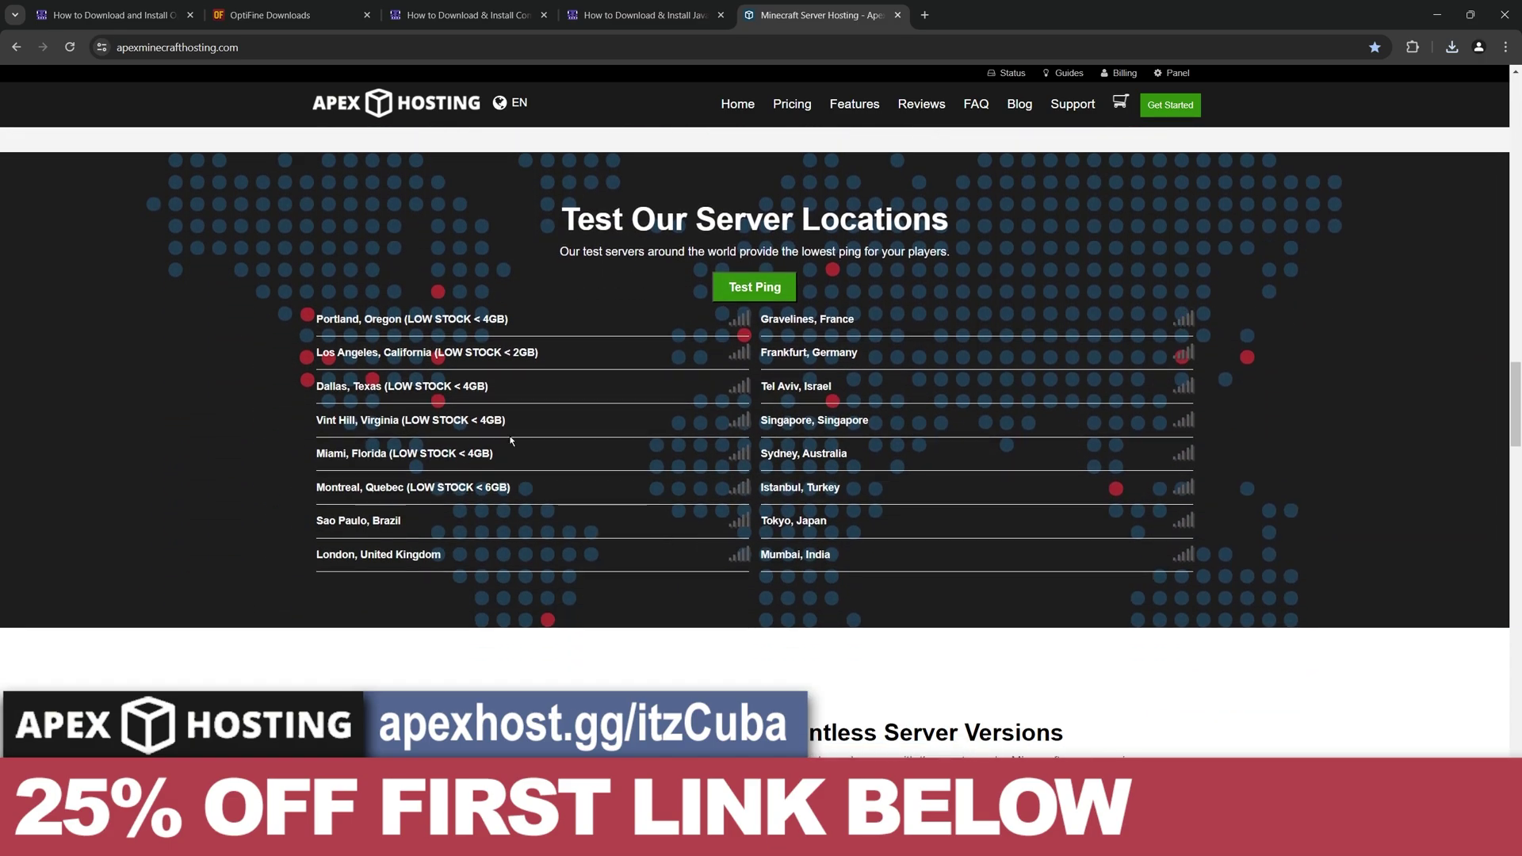
left_click_drag(307, 315, 429, 385)
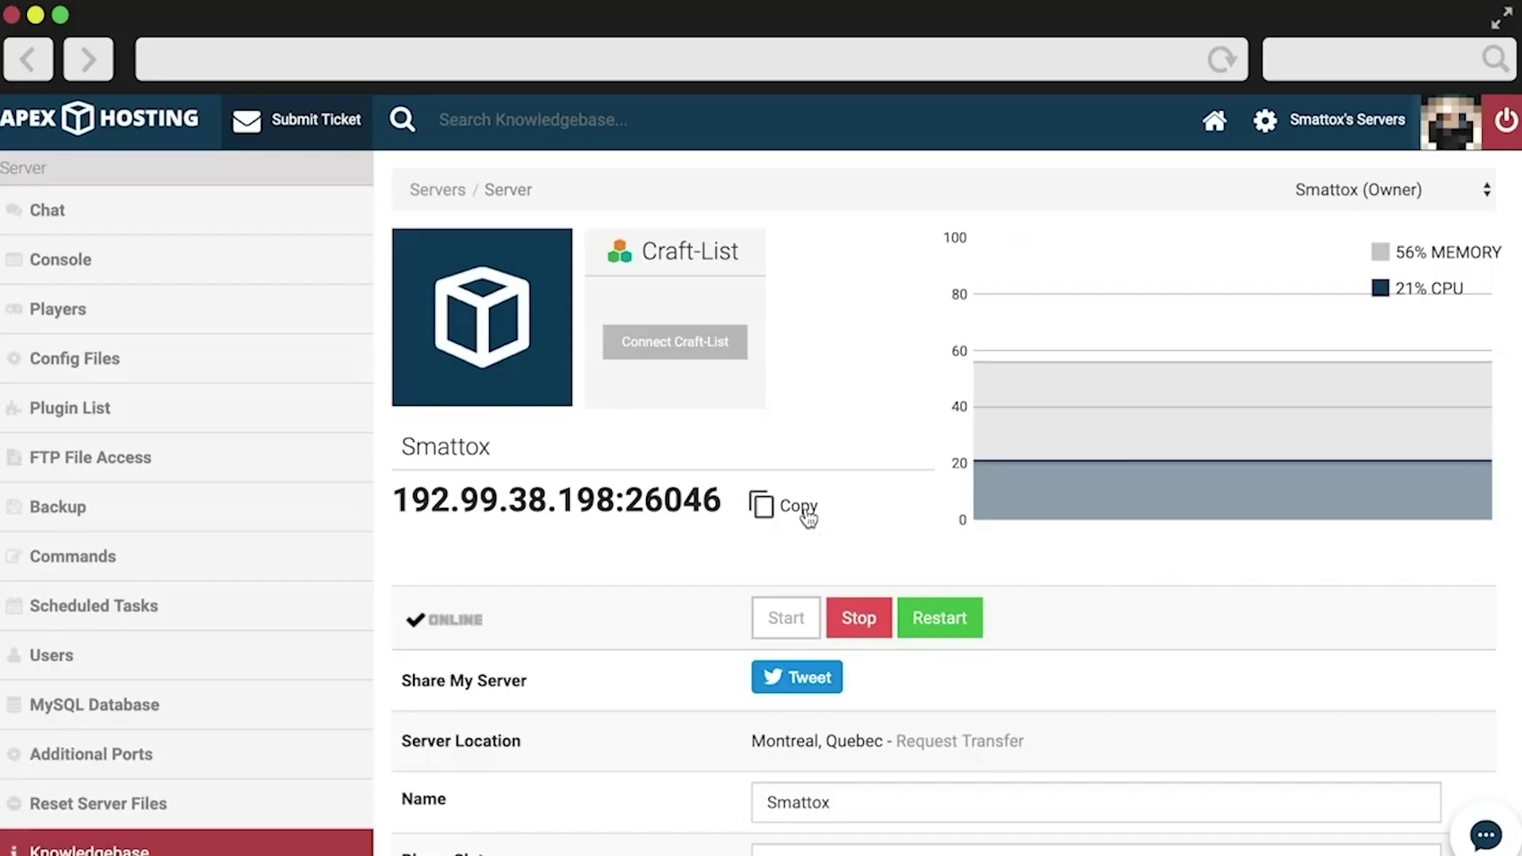
Copy the demo server's IP, add it as a new server address and join it
left_click(797, 508)
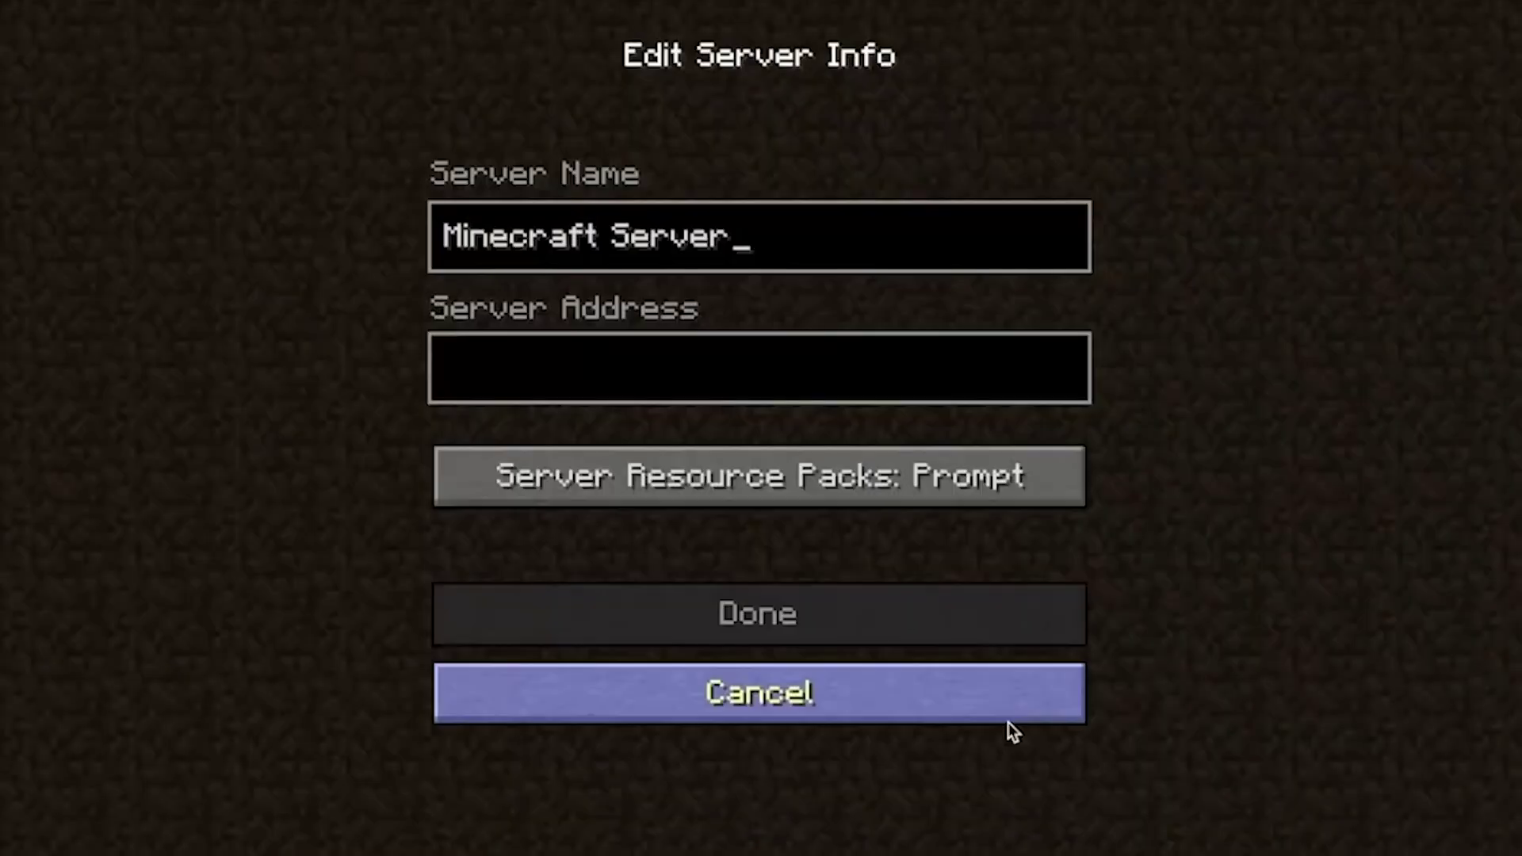
left_click(894, 389)
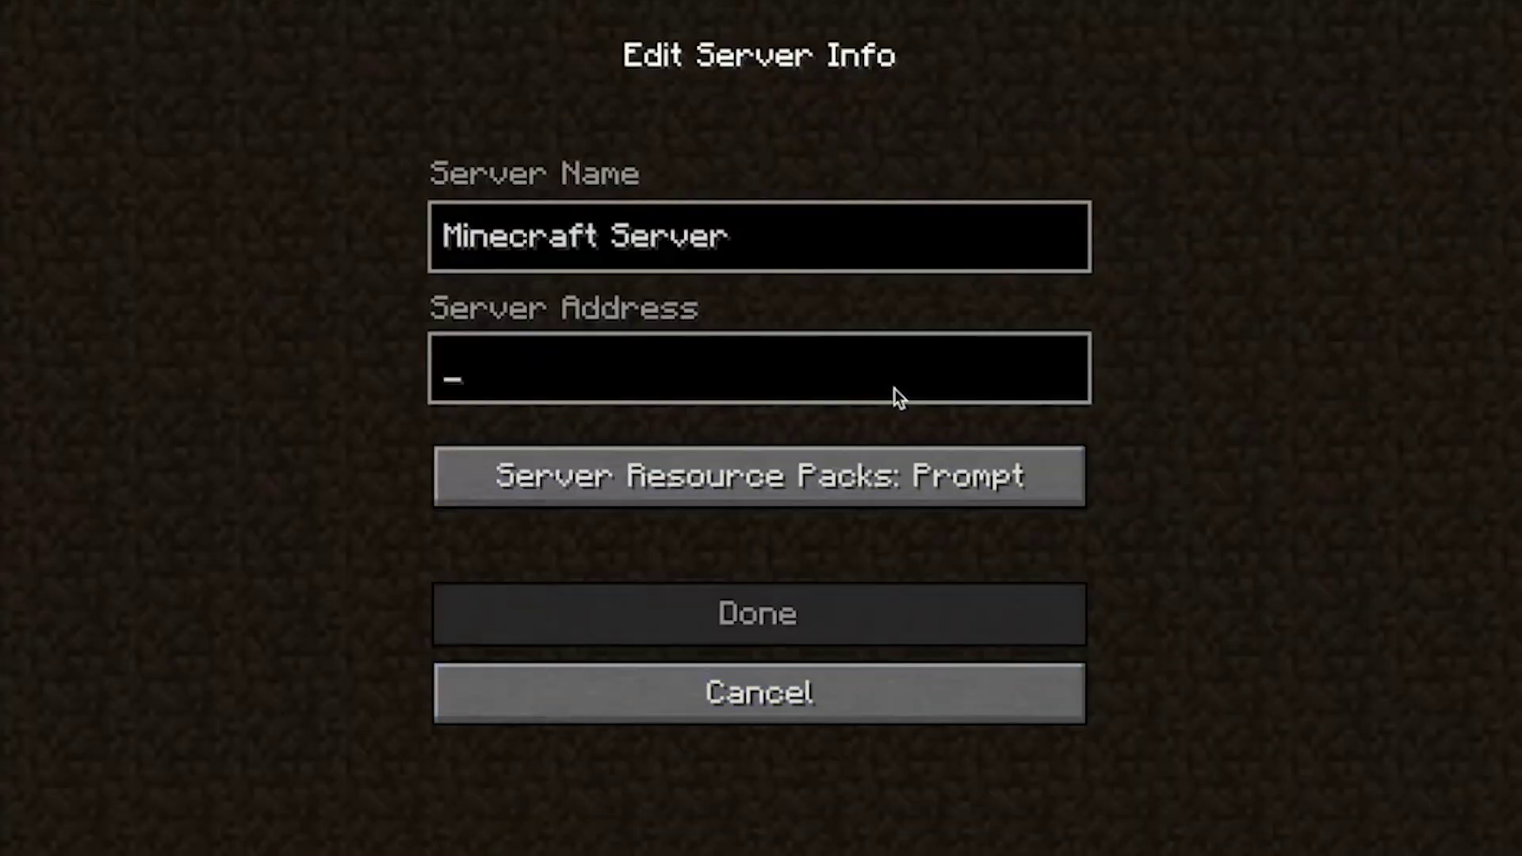
key("super+v")
left_click(852, 612)
double_click(955, 150)
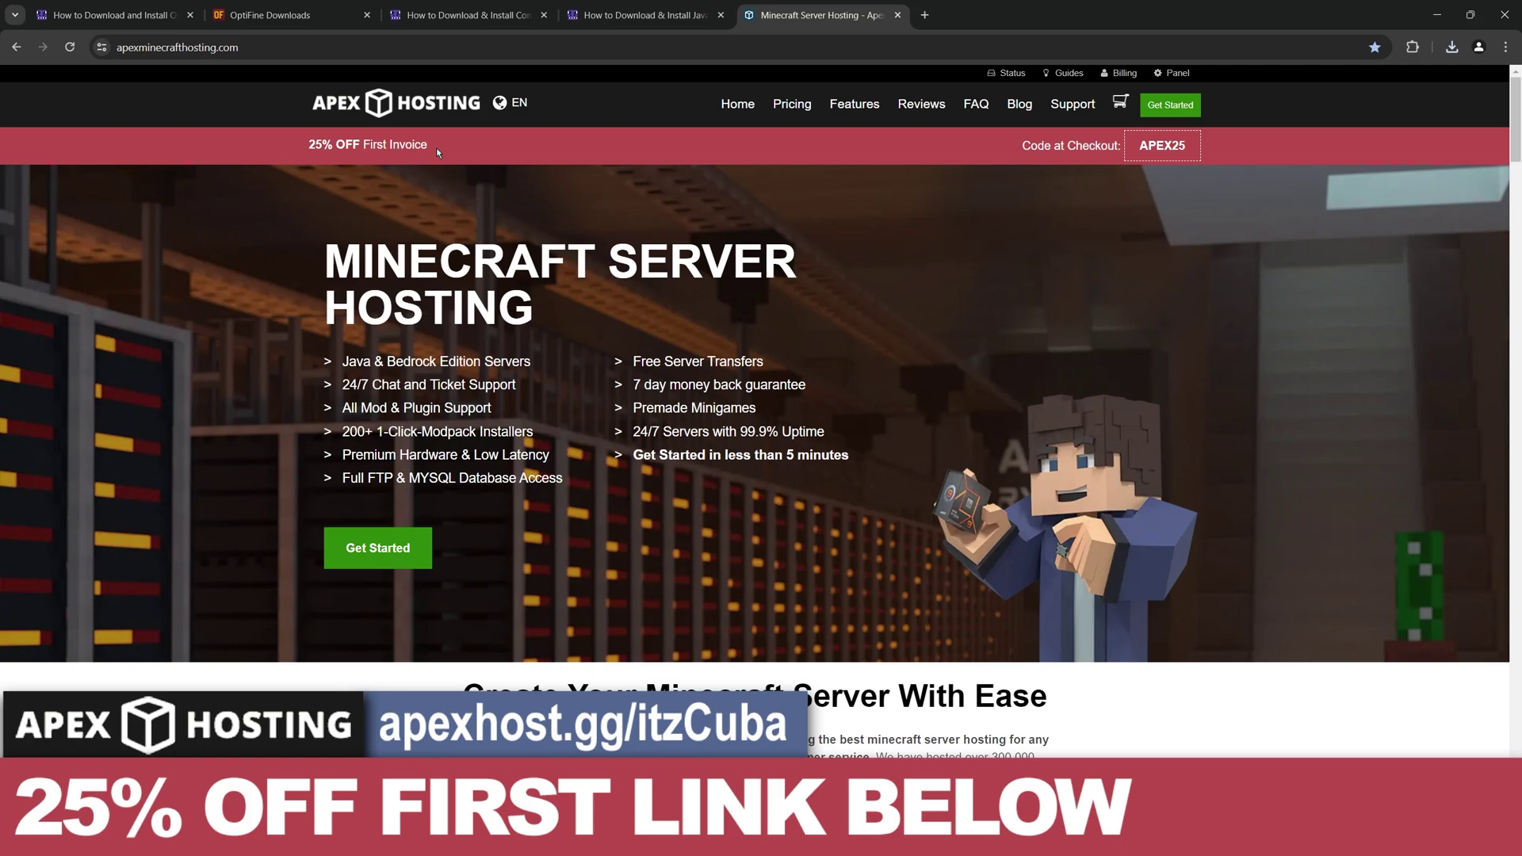
Look over the Apex Hosting 25% OFF First Invoice promotion and hero text
left_click_drag(436, 149, 292, 143)
left_click_drag(702, 238, 531, 412)
left_click(368, 249)
left_click(815, 337)
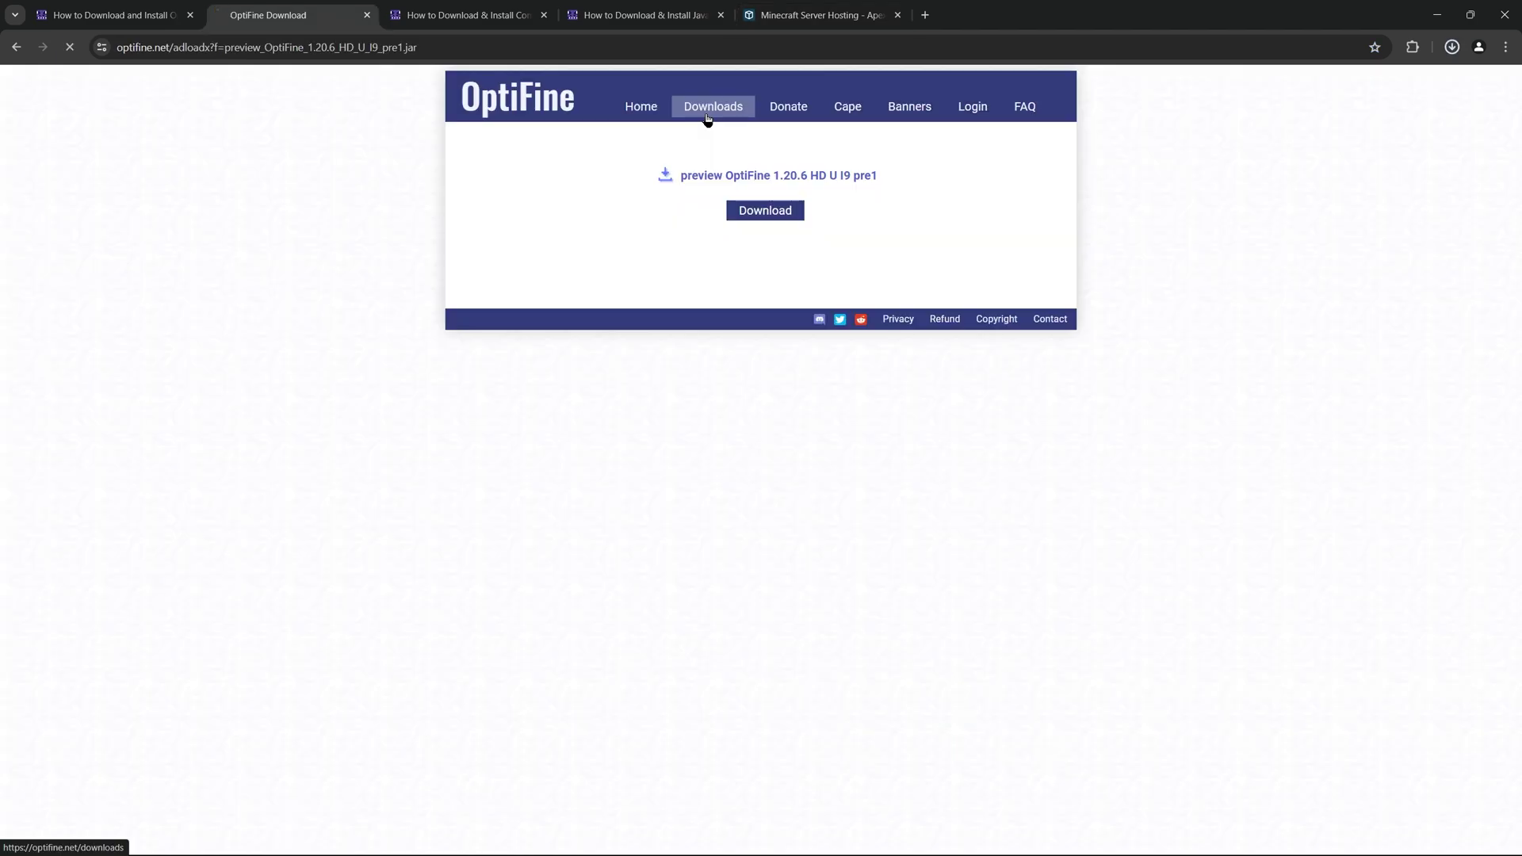
left_click(714, 106)
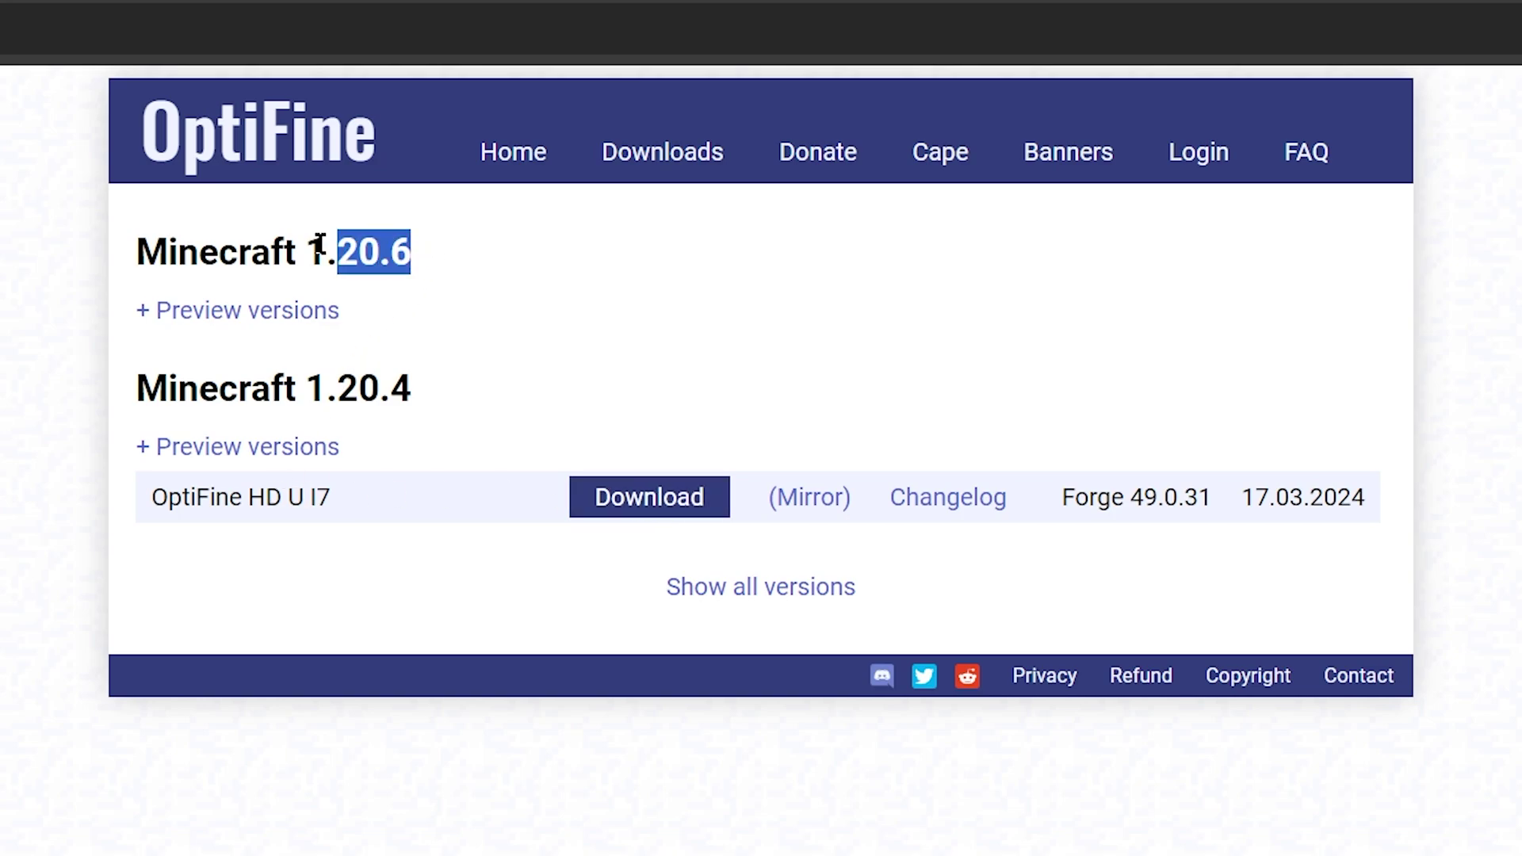
left_click_drag(319, 246, 248, 252)
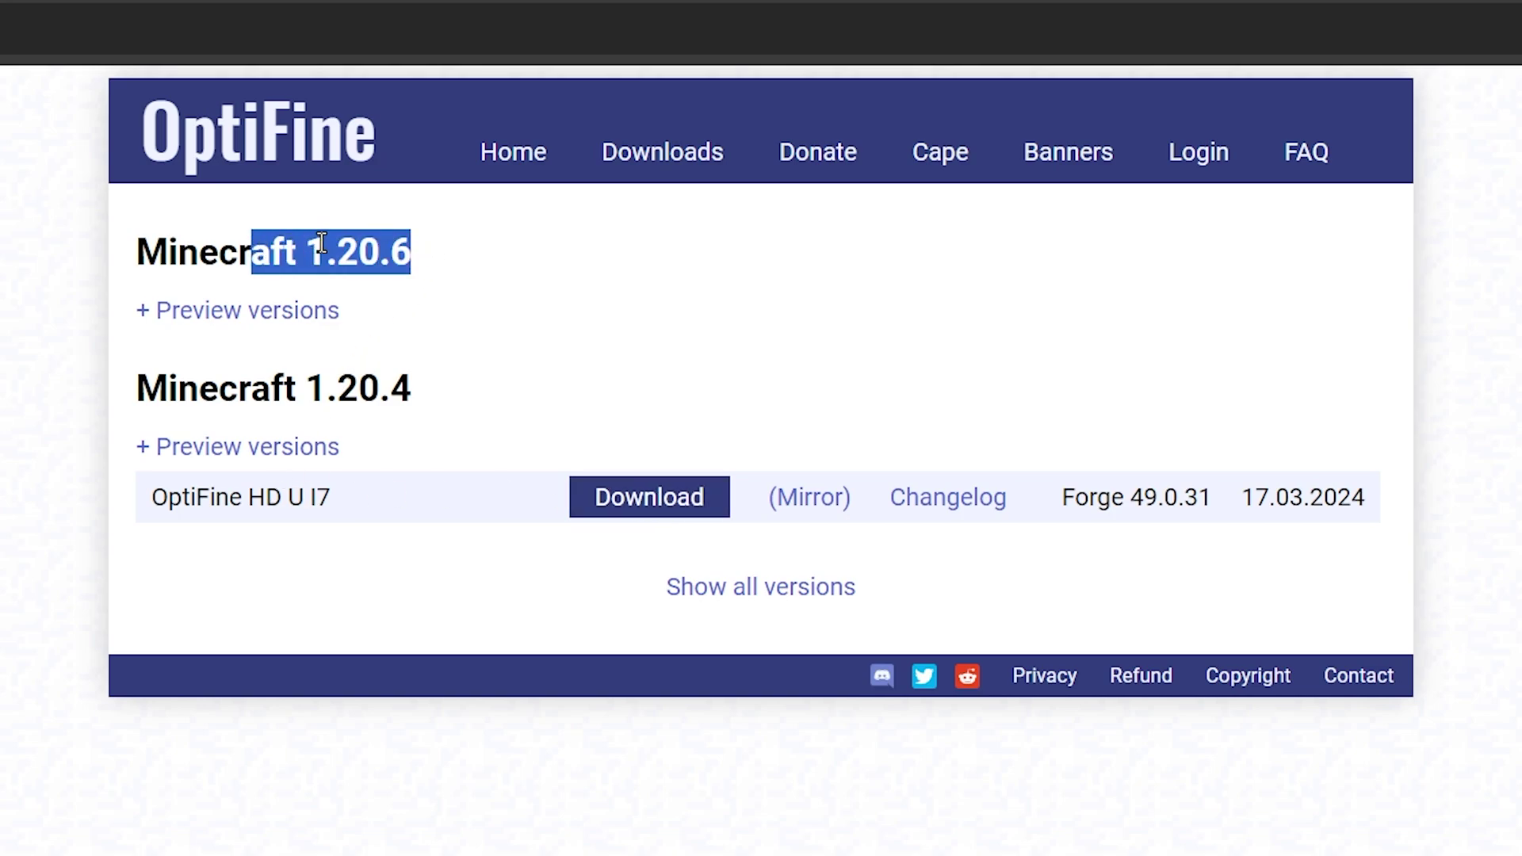
left_click(284, 295)
left_click_drag(421, 394, 262, 394)
left_click(493, 302)
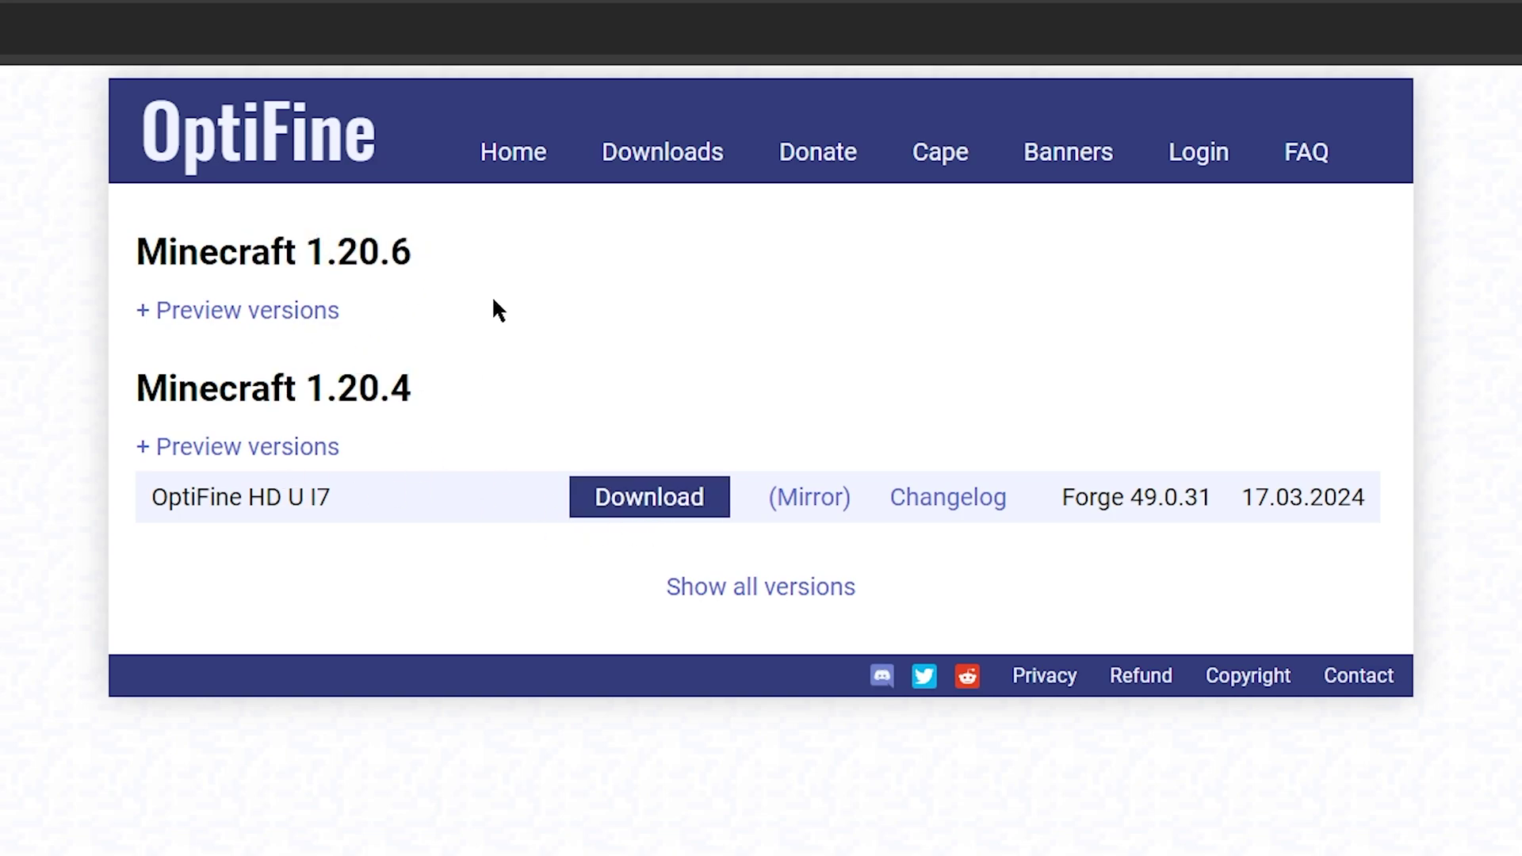
left_click(301, 311)
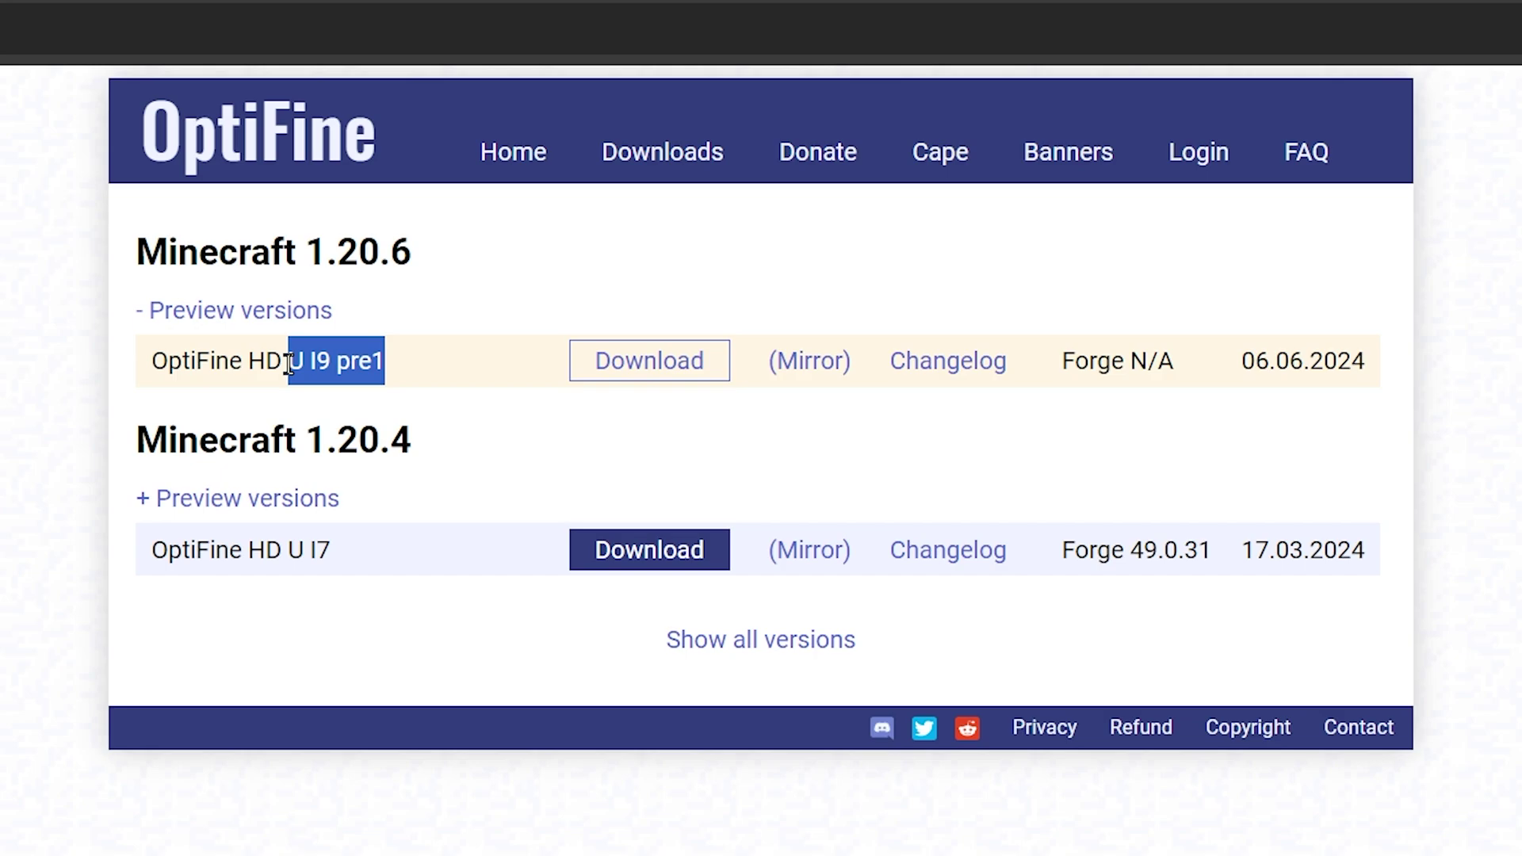
left_click(297, 313)
left_click(423, 255)
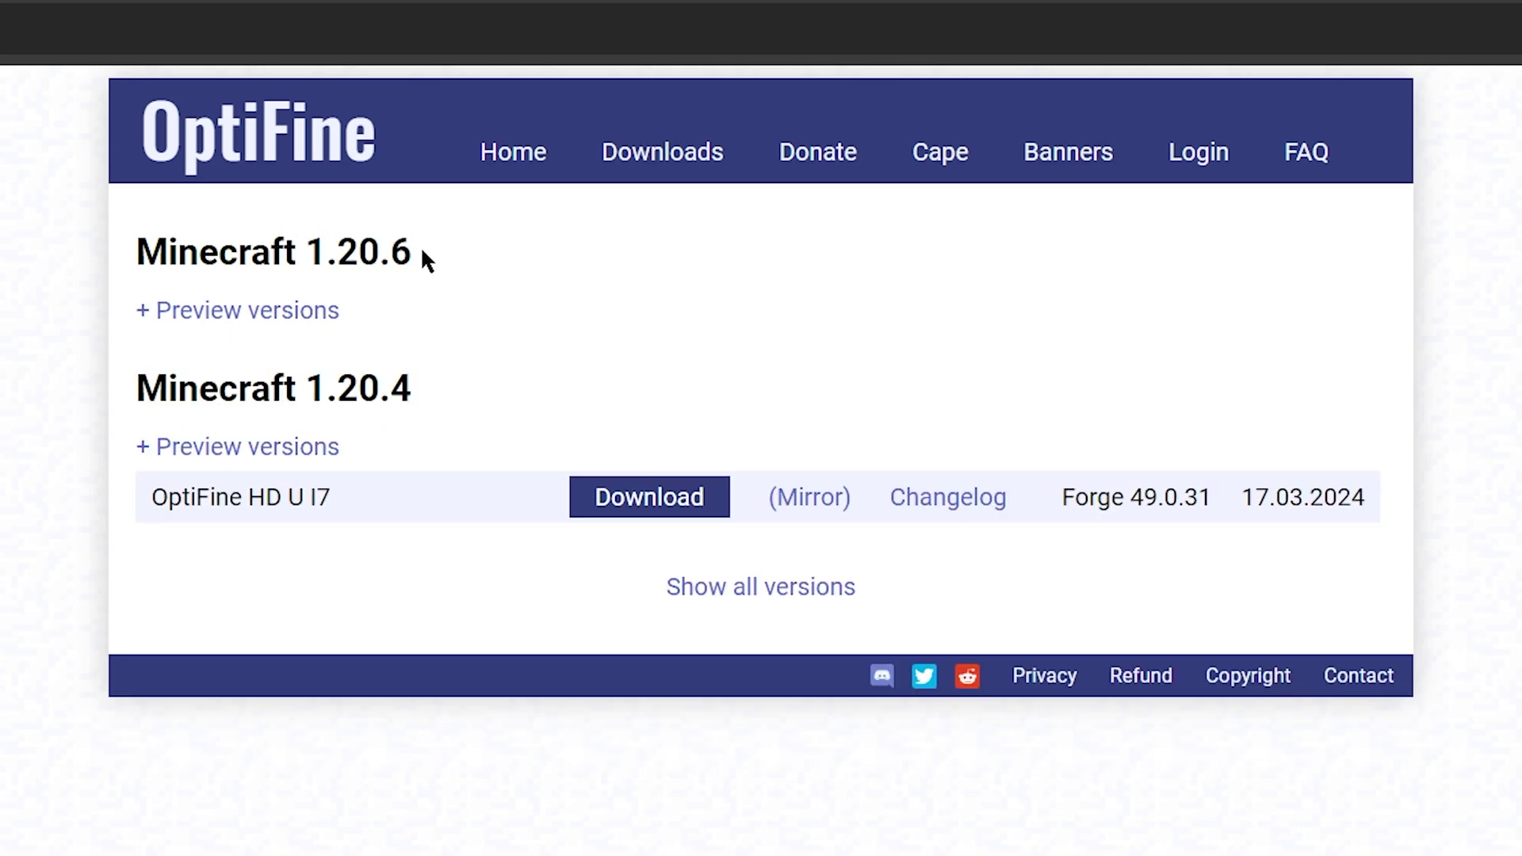
left_click_drag(455, 265, 308, 242)
left_click(479, 255)
left_click_drag(479, 254, 289, 250)
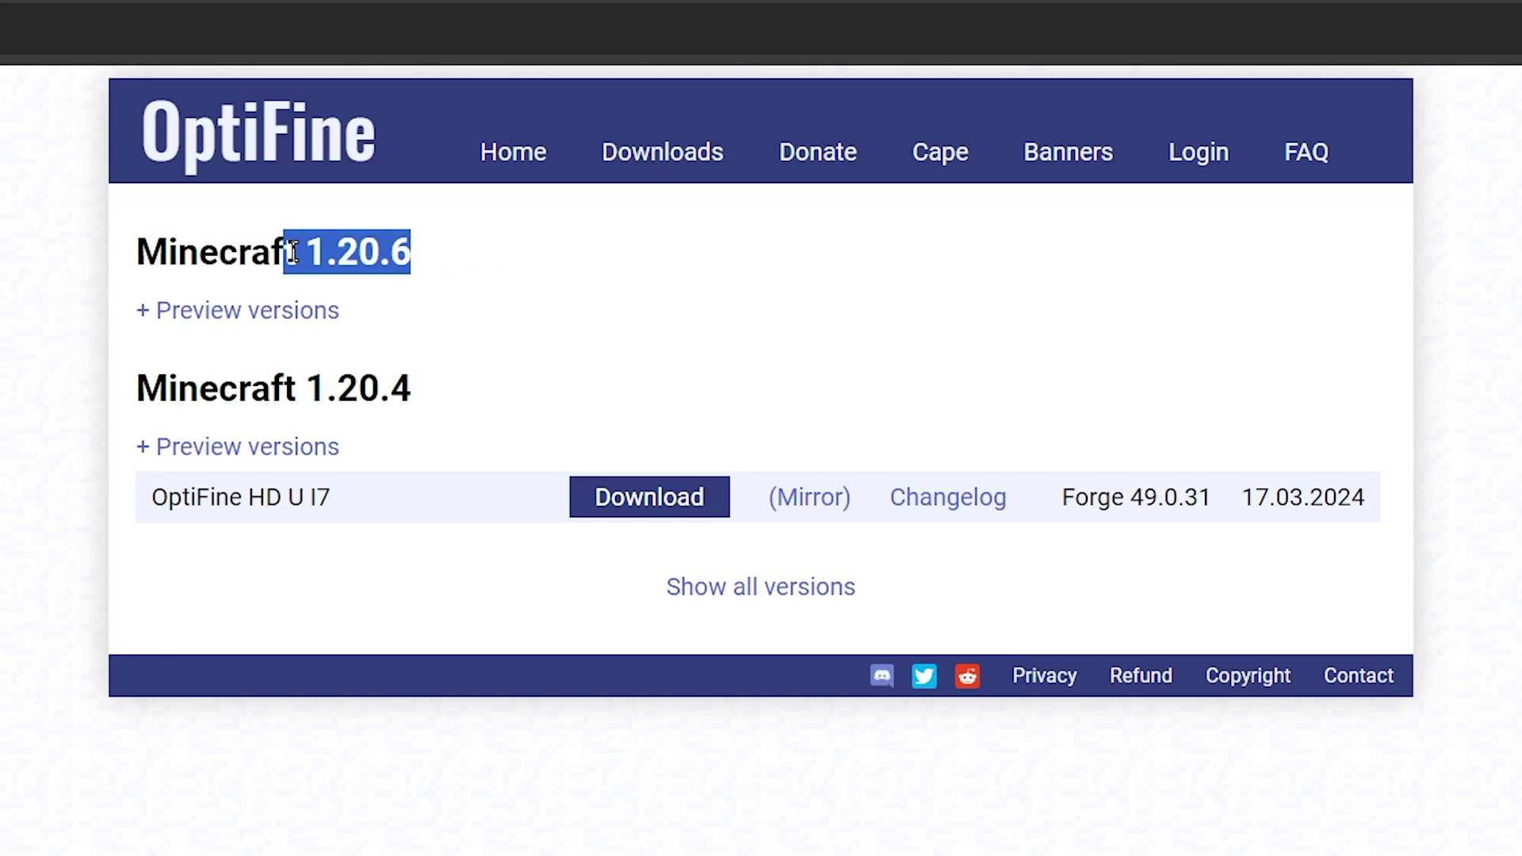
left_click(294, 249)
left_click_drag(177, 252, 378, 255)
left_click(403, 253)
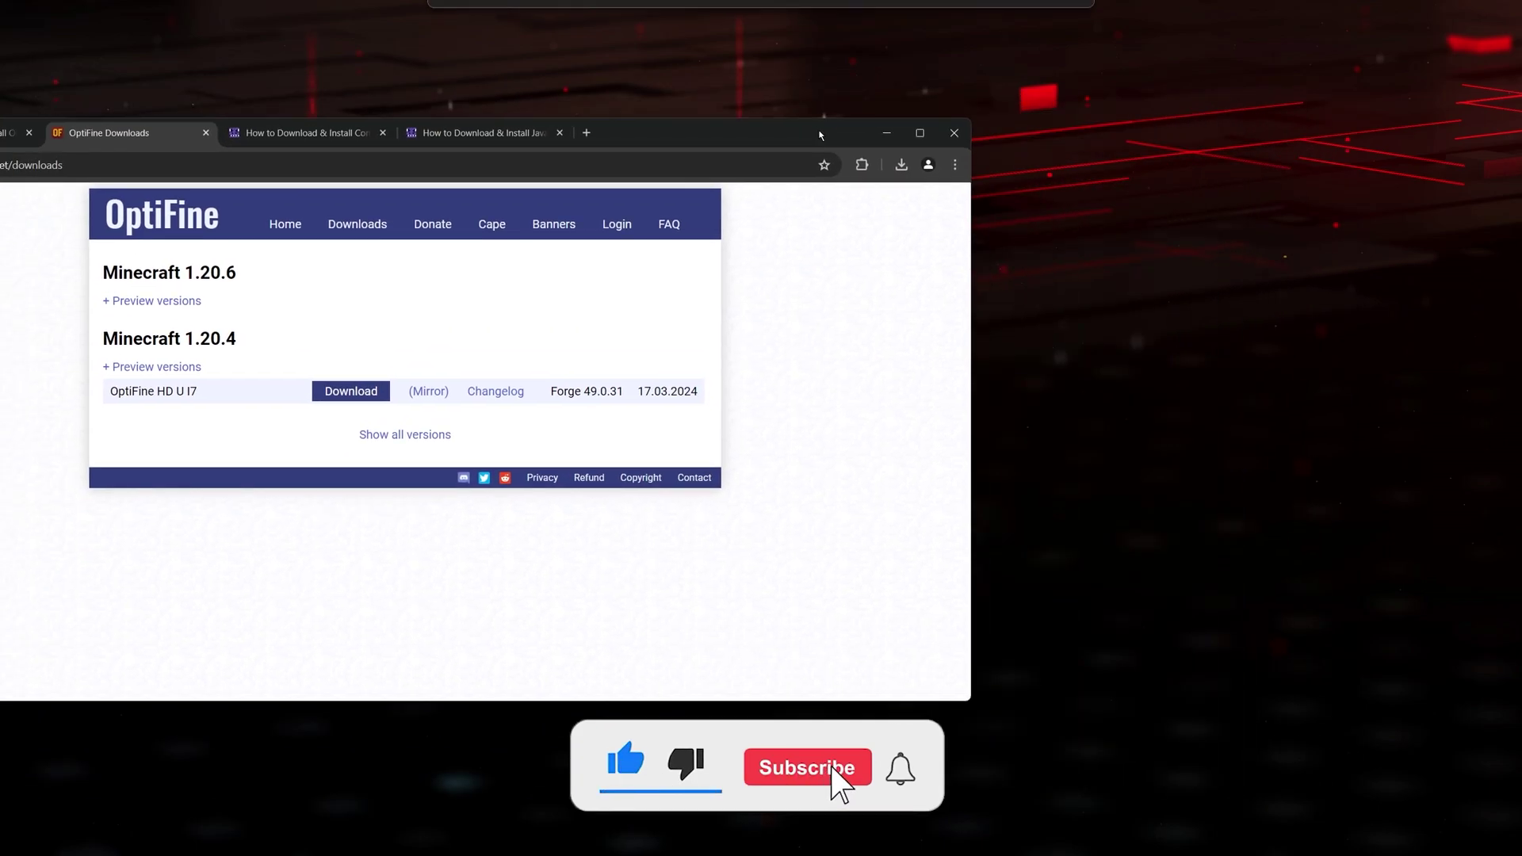
Drag the downloaded OptiFine jar from the download history onto the desktop
left_click(1181, 146)
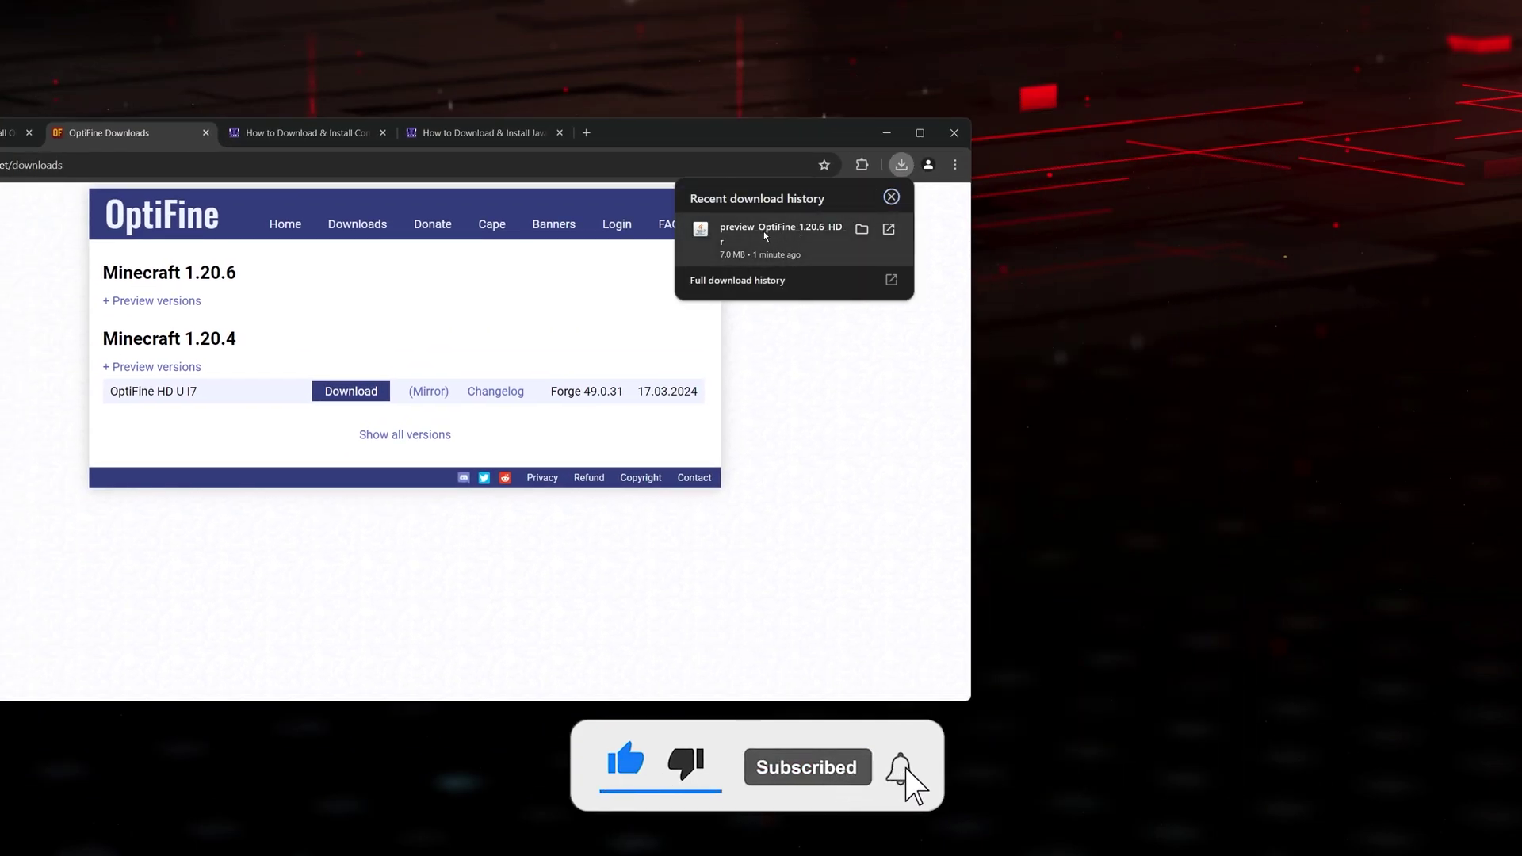
left_click_drag(765, 235, 1215, 247)
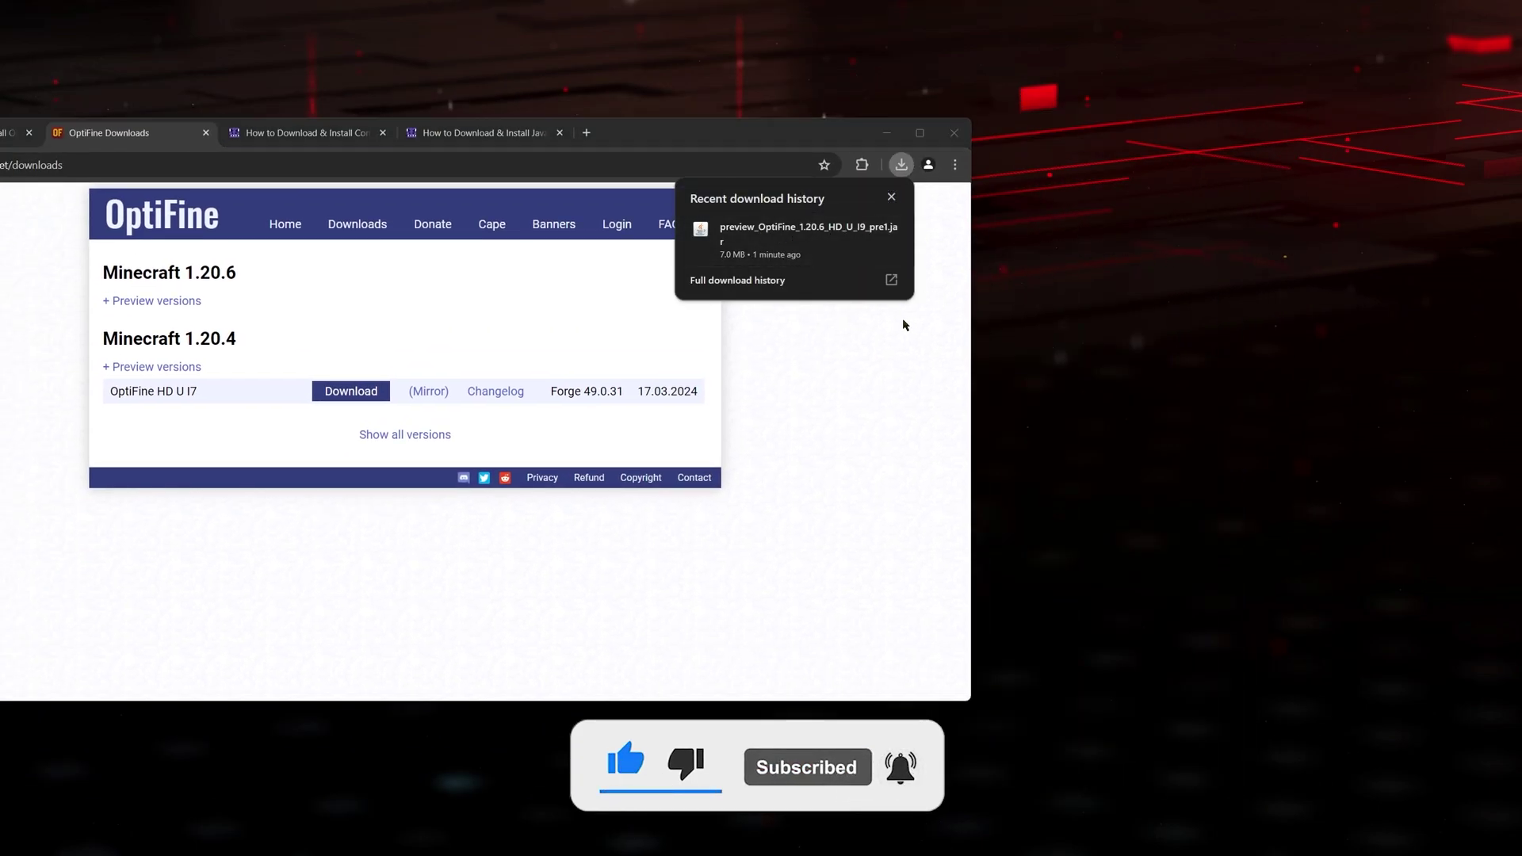
left_click(891, 196)
left_click(1225, 277)
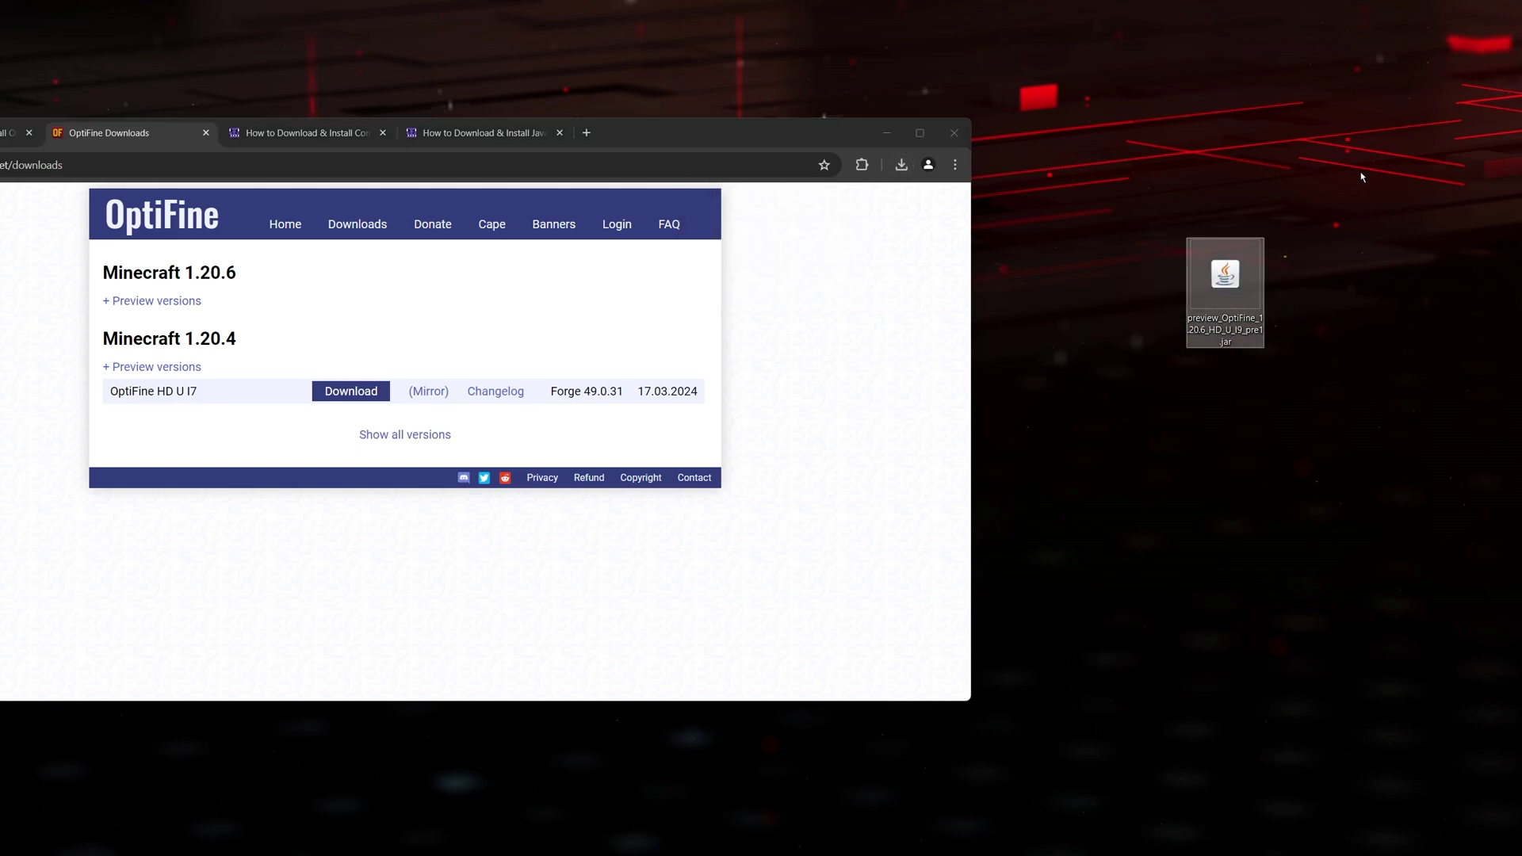
left_click_drag(1330, 181, 1237, 253)
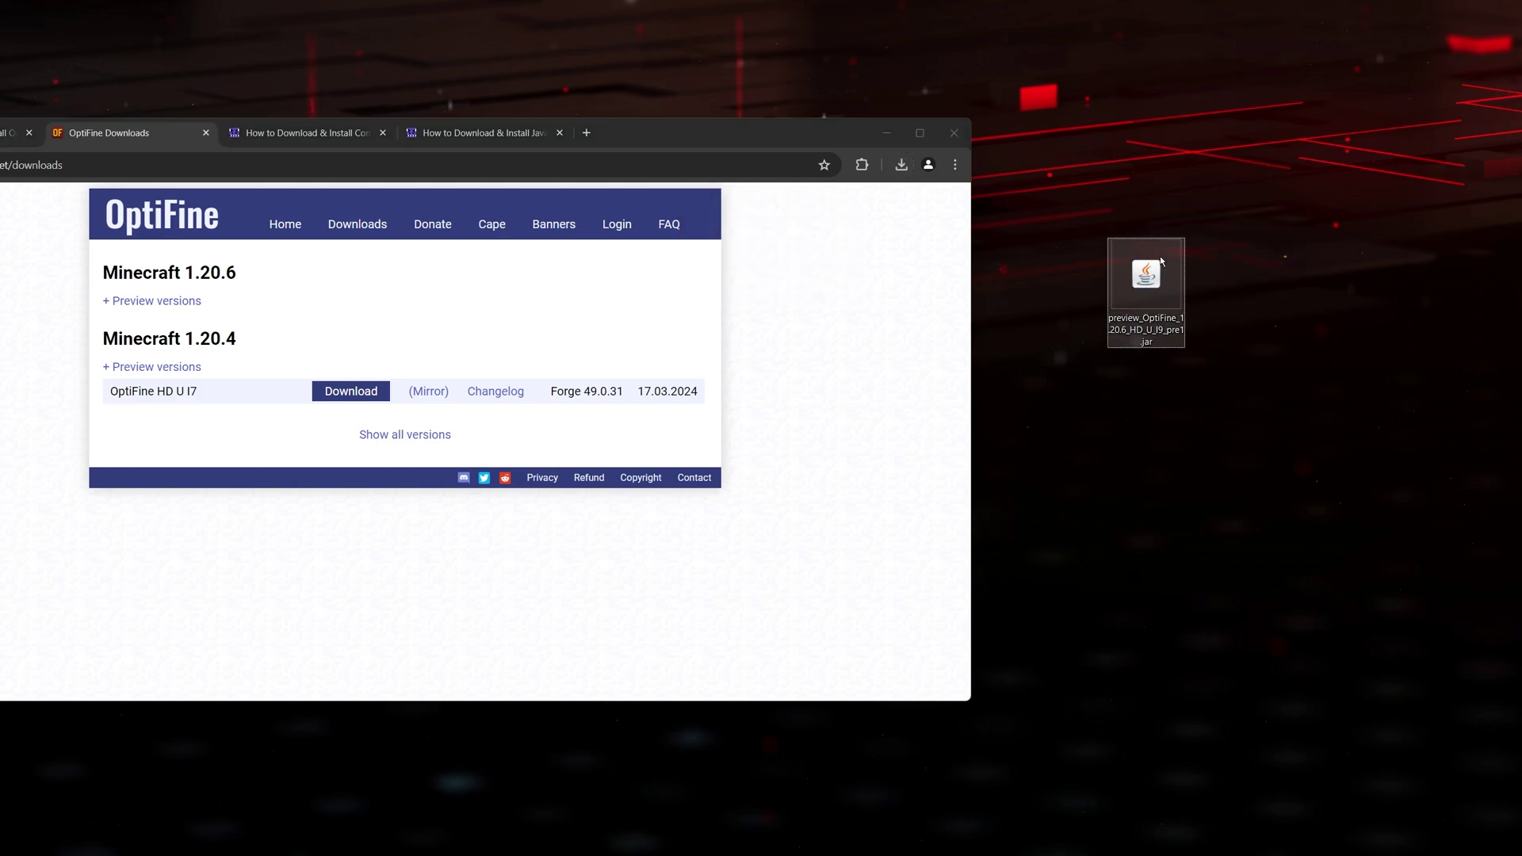
Move and narrow the browser to uncover the jar, then leave it deselected
left_click_drag(888, 133, 1154, 130)
left_click_drag(1237, 208, 1257, 342)
left_click(1110, 279)
left_click_drag(1262, 187, 1110, 359)
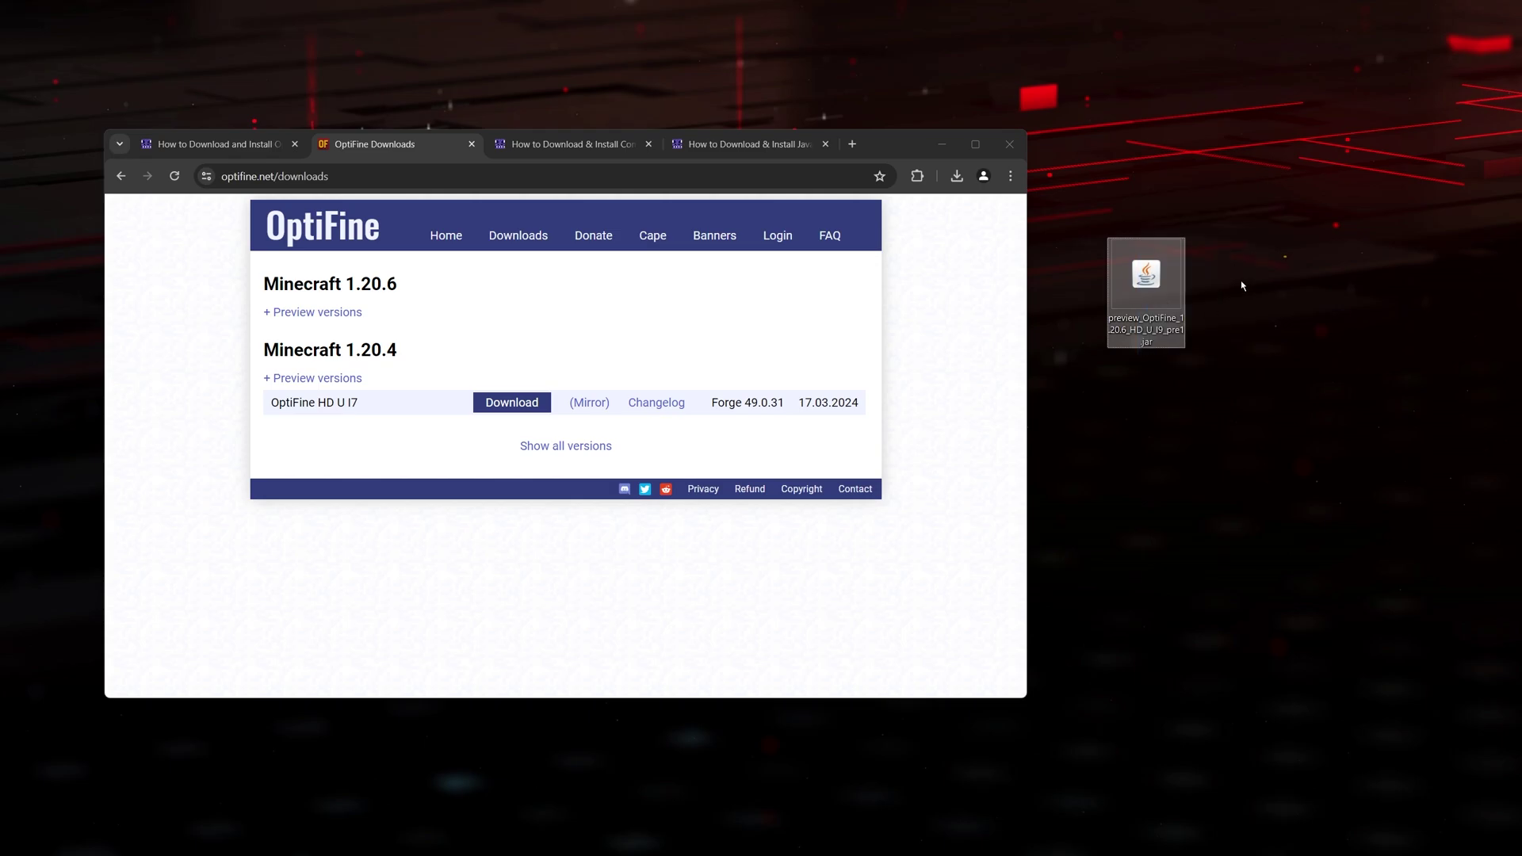
left_click(1239, 282)
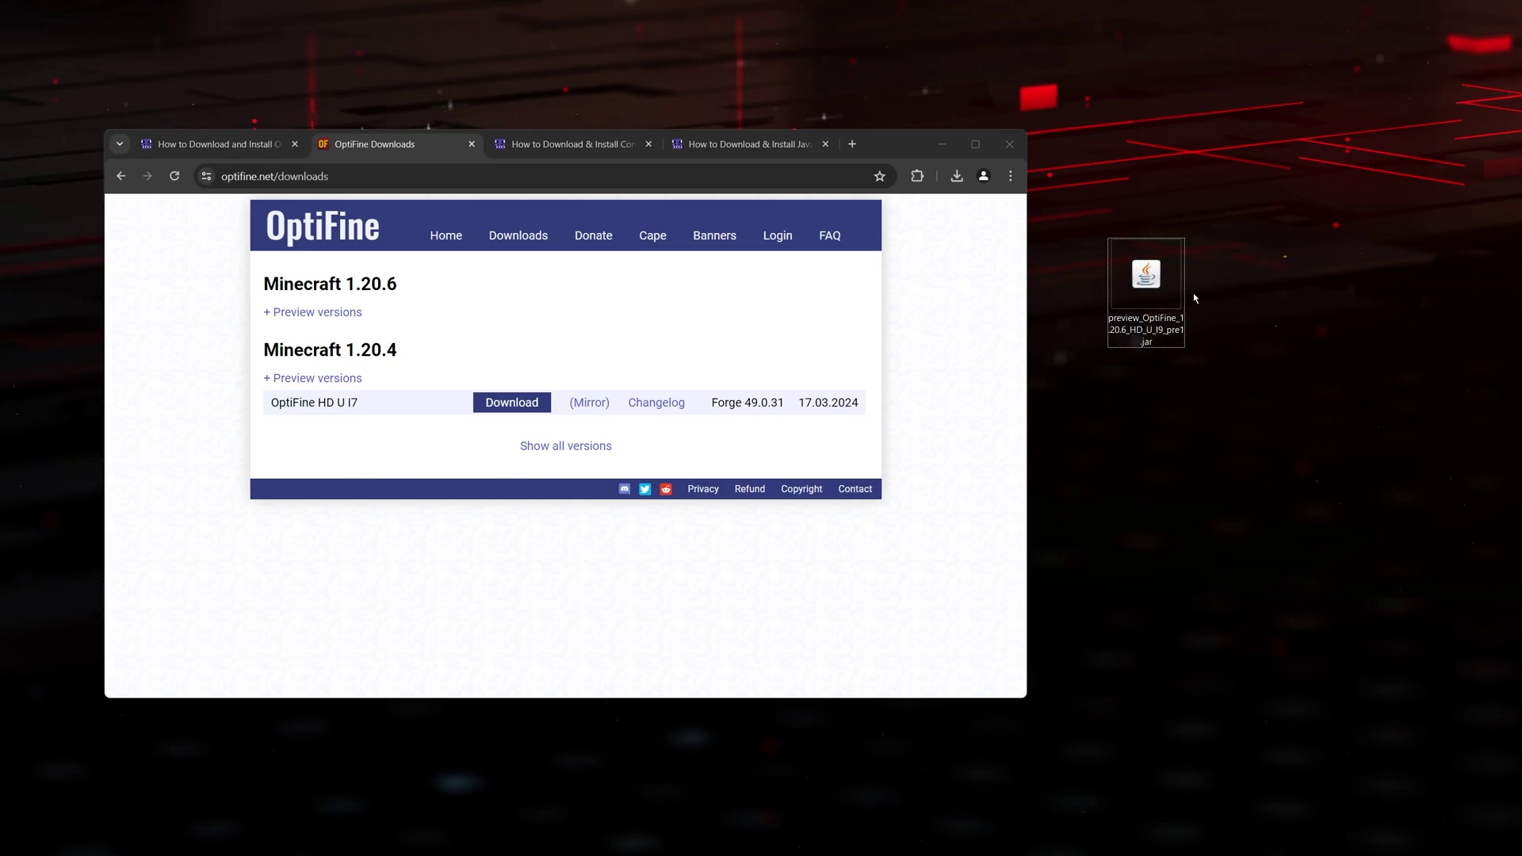
Maximize Chrome on the Complementary Shaders – Unbound article and follow its Step 1 download link
left_click(571, 144)
left_click(976, 144)
scroll(1017, 378, "down", 5)
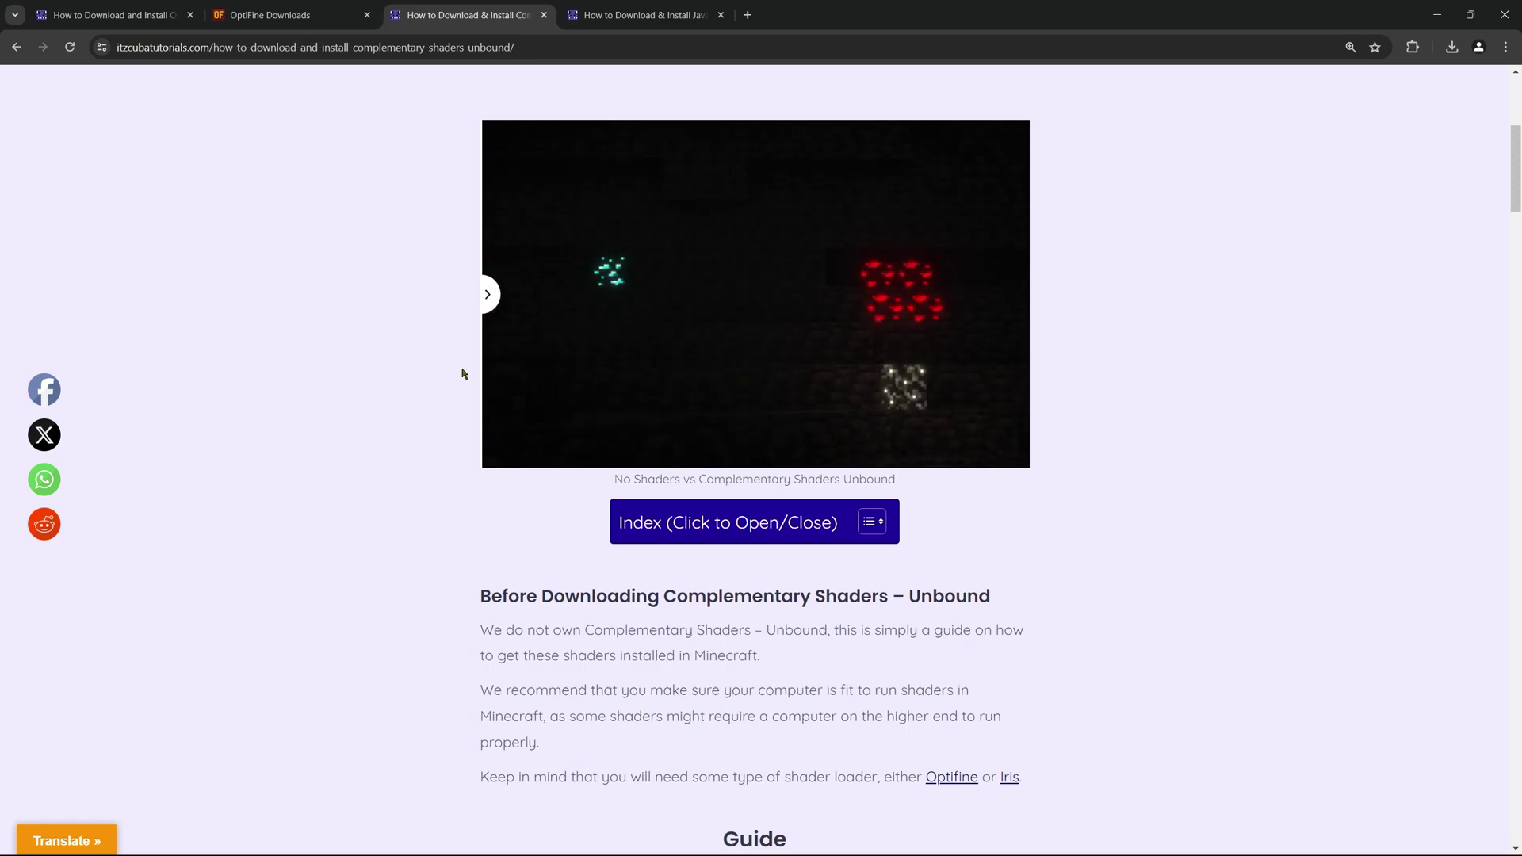
scroll(1159, 442, "up", 6)
left_click_drag(478, 312, 996, 442)
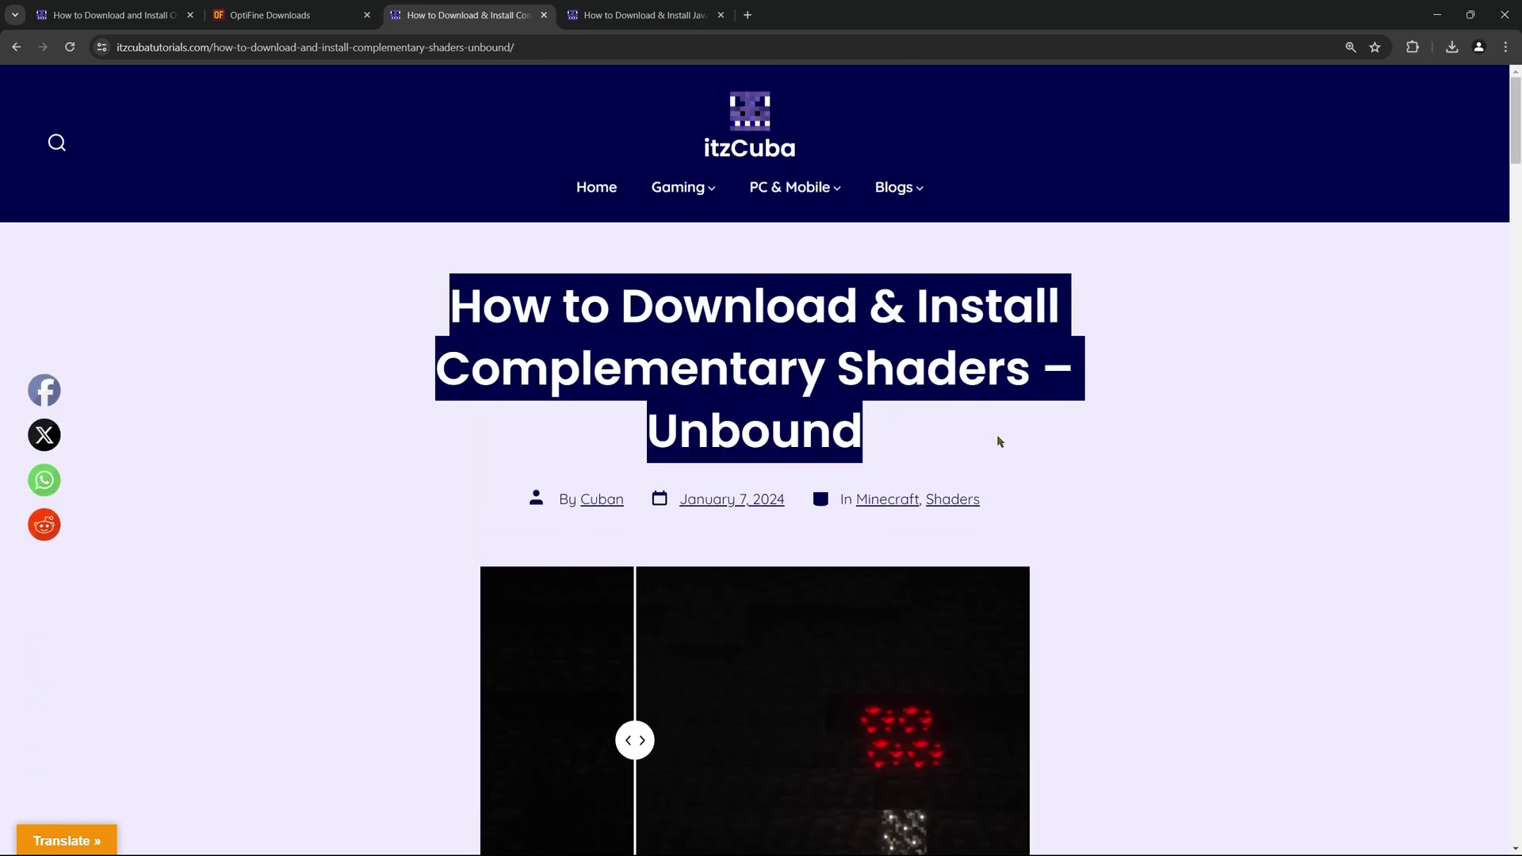
left_click(951, 333)
scroll(1146, 278, "down", 12)
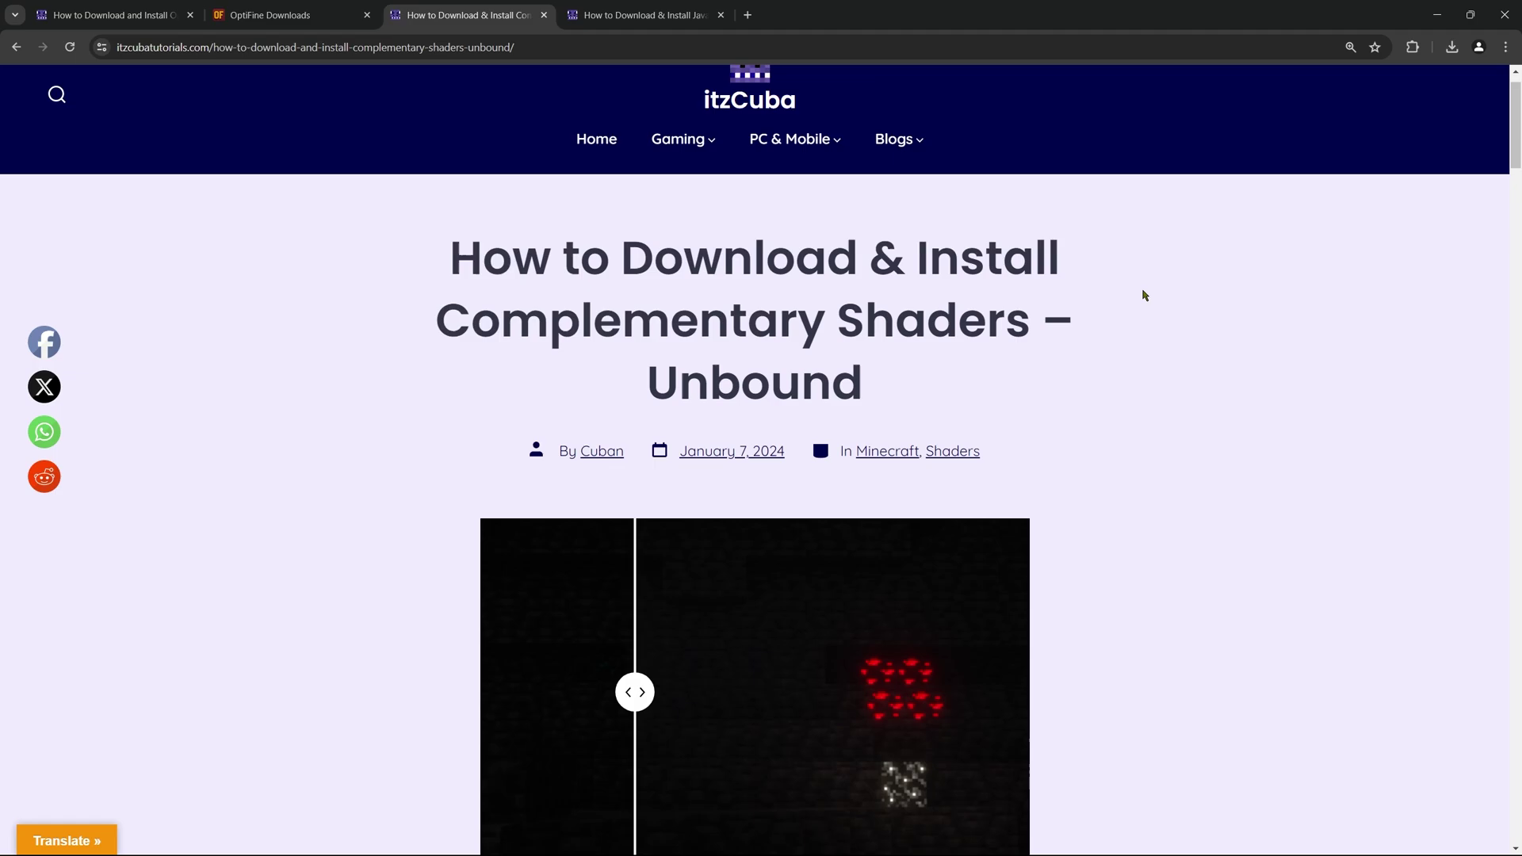
left_click_drag(462, 391, 613, 405)
left_click(912, 480)
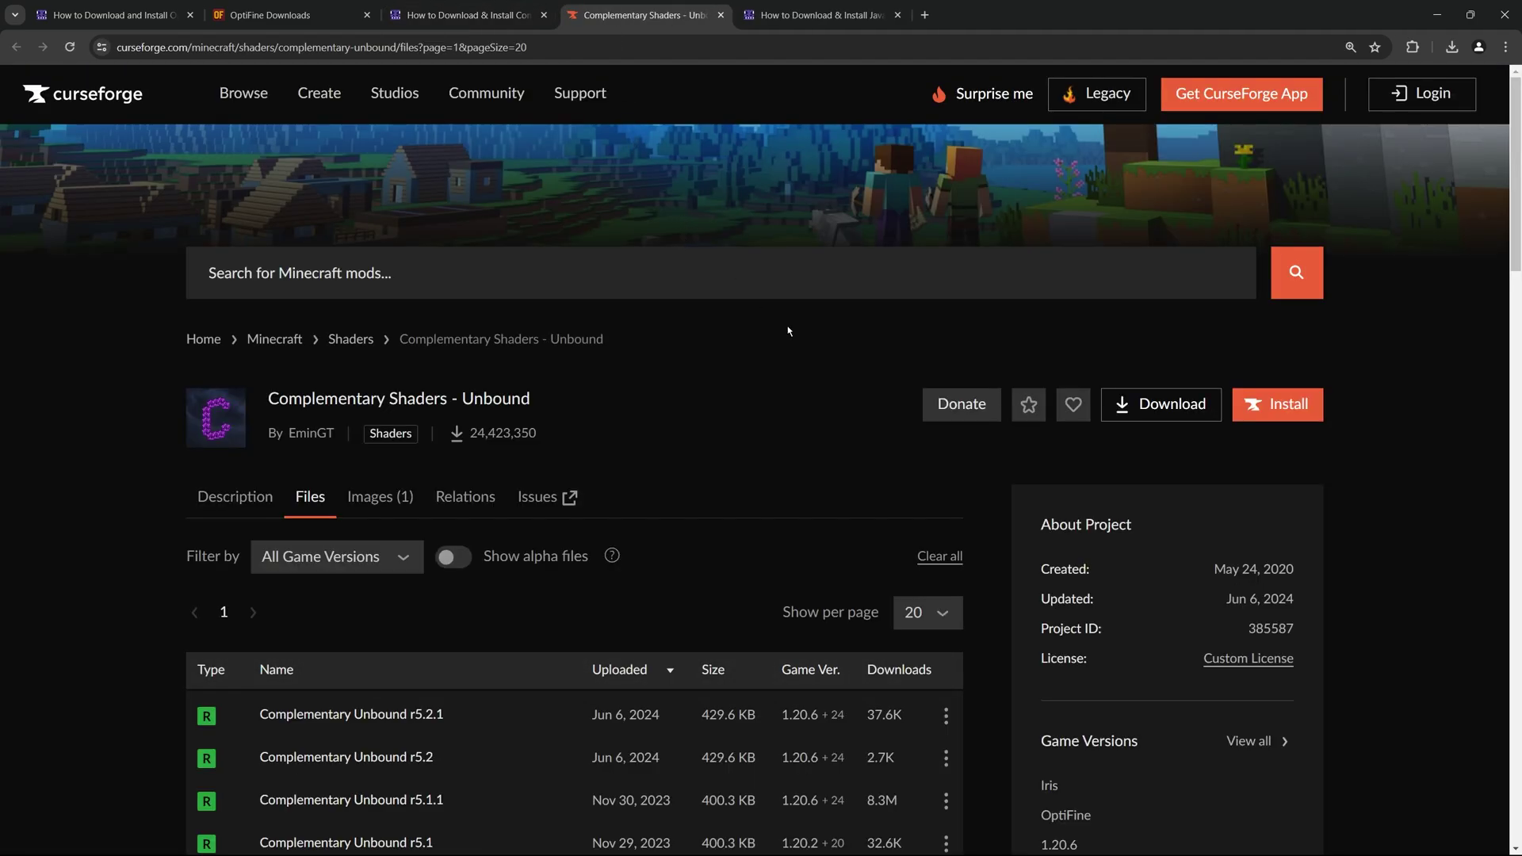
Download Complementary Unbound r5.2.1, saving ComplementaryUnbound_r5.2.1.zip into Downloads
scroll(735, 463, "down", 4)
mouse_move(810, 428)
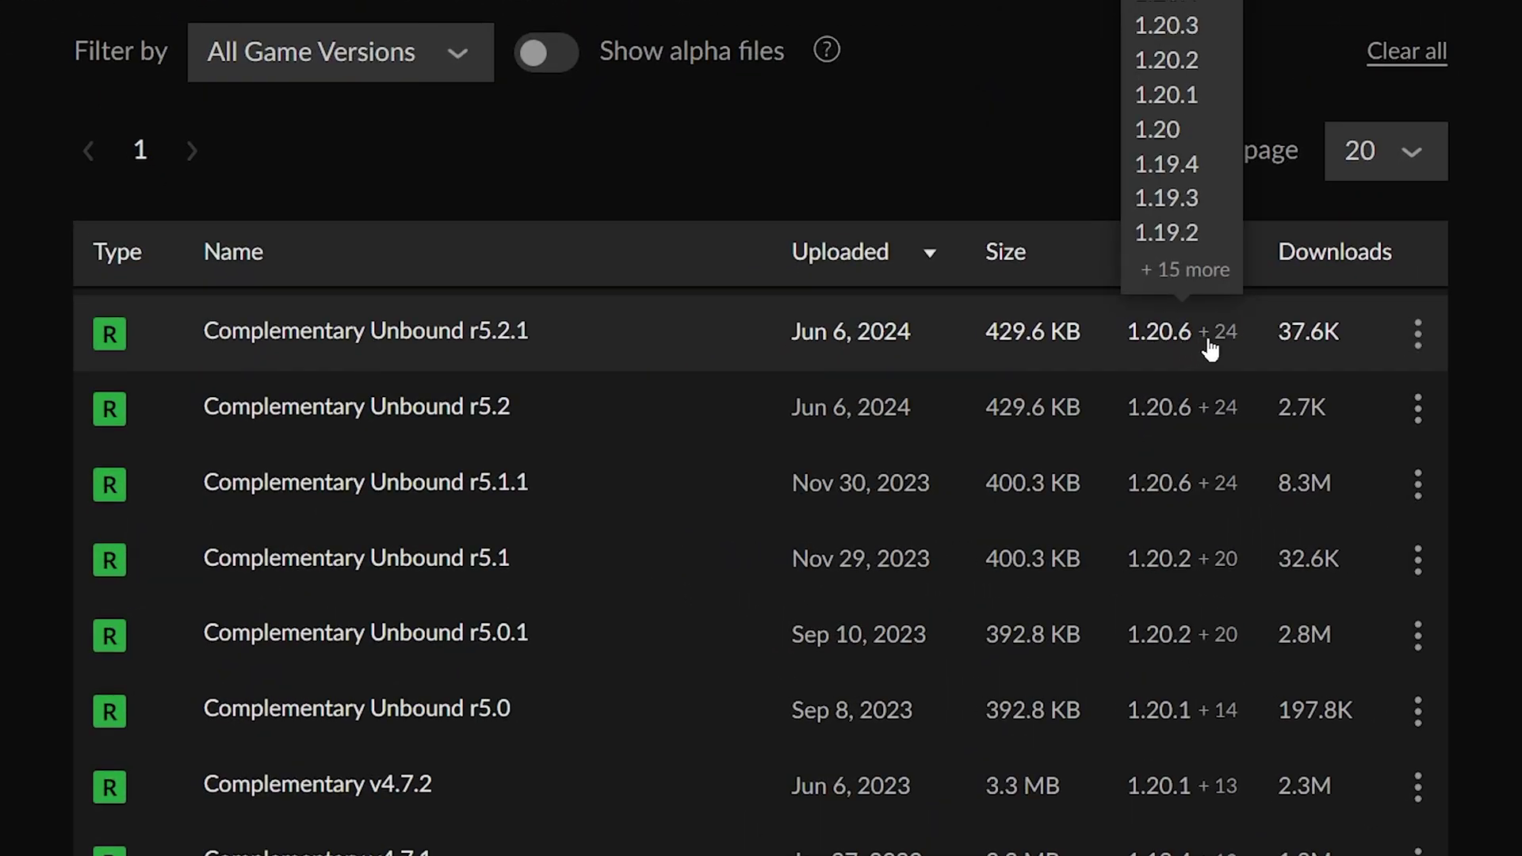
left_click(1418, 333)
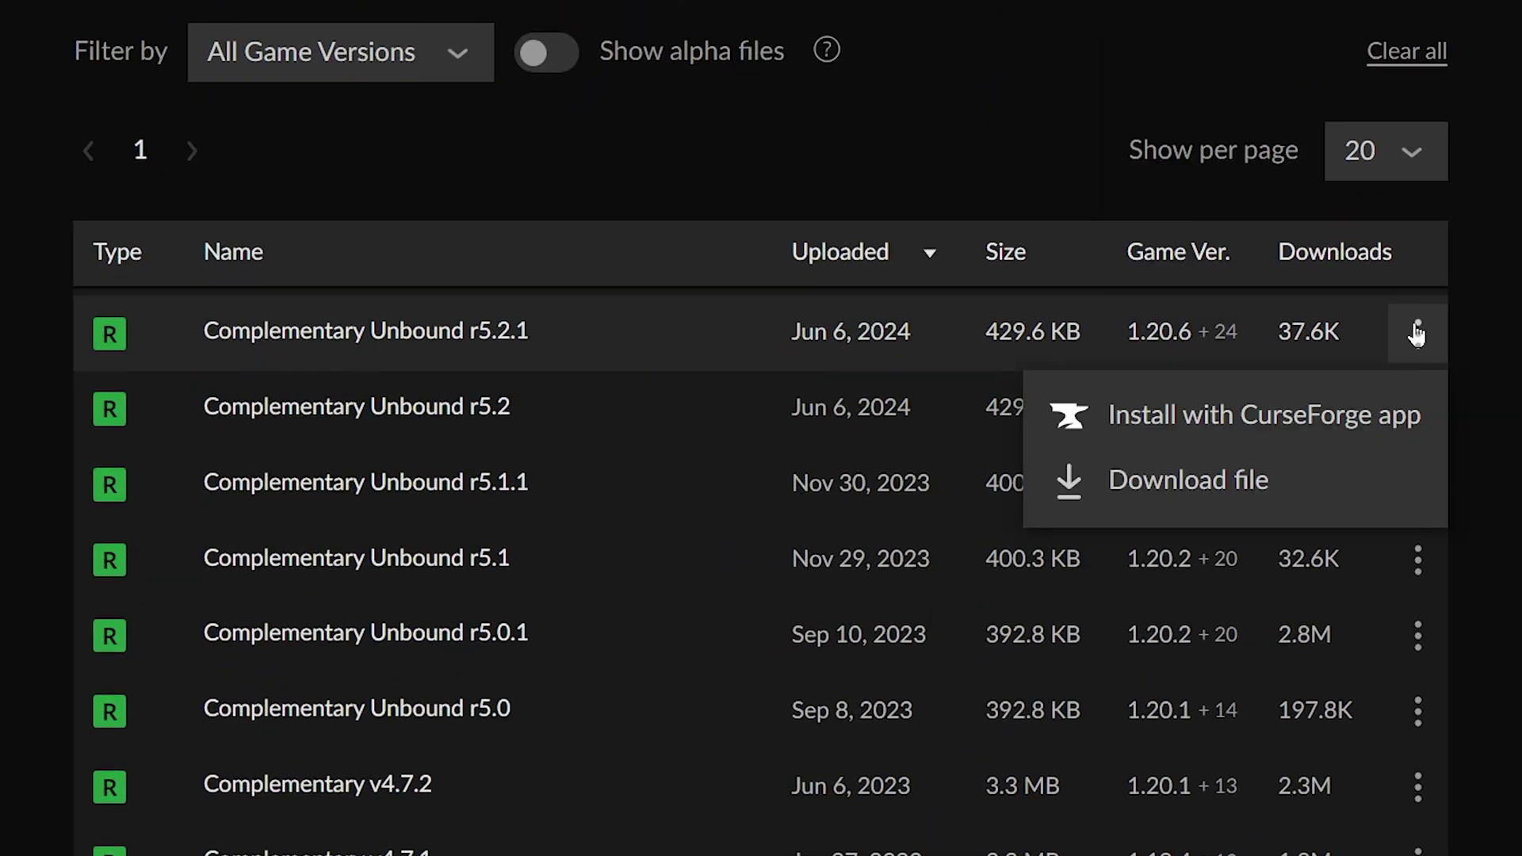
left_click(1182, 482)
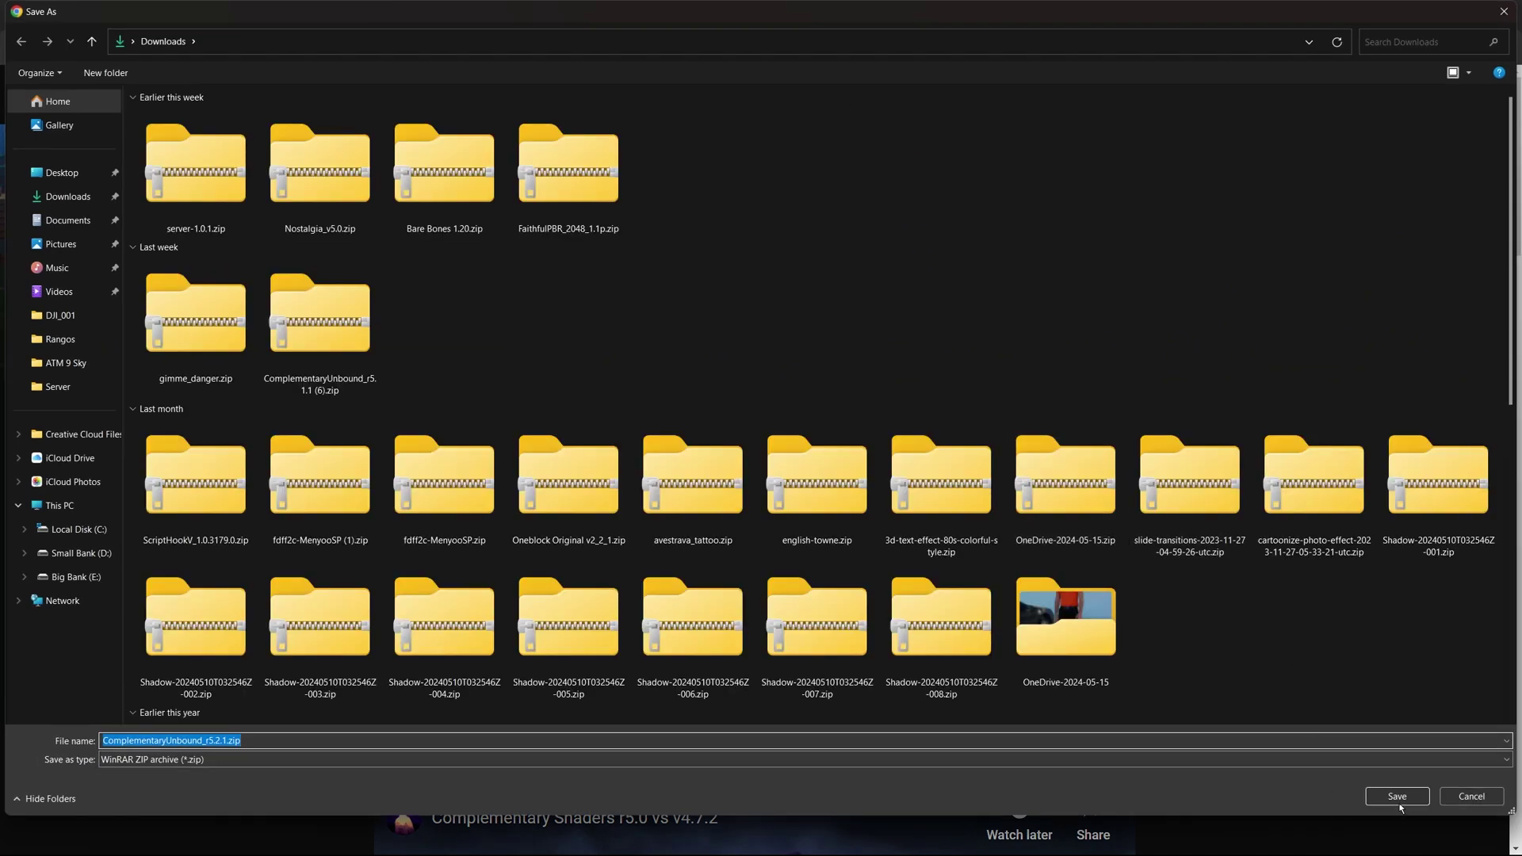
left_click(1398, 801)
left_click_drag(622, 475, 1021, 491)
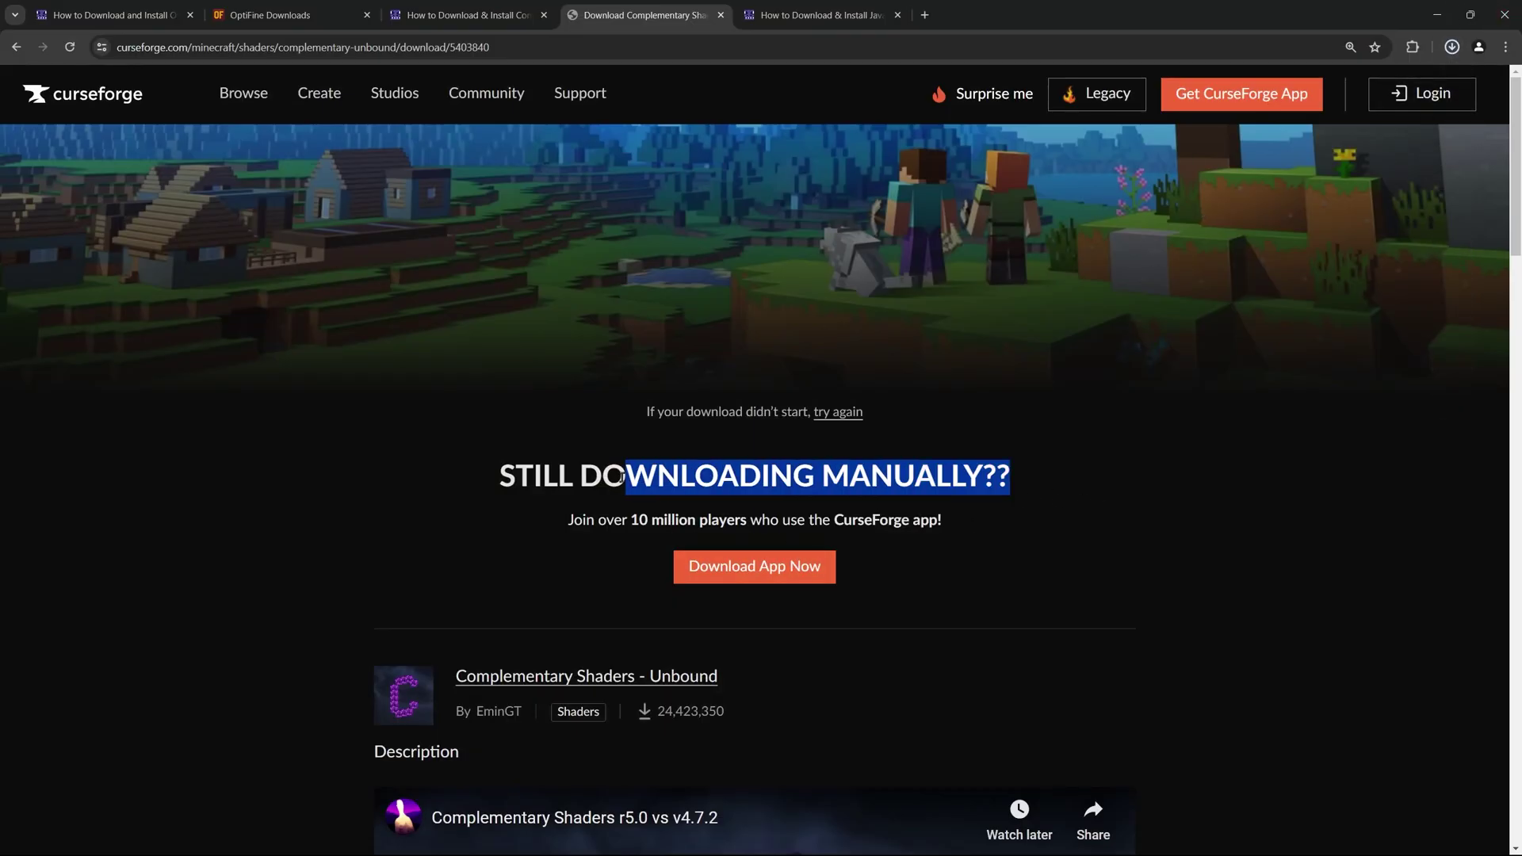
Shrink the browser and drag the Complementary zip from recent downloads onto the desktop
left_click(1081, 413)
left_click_drag(1078, 15, 565, 189)
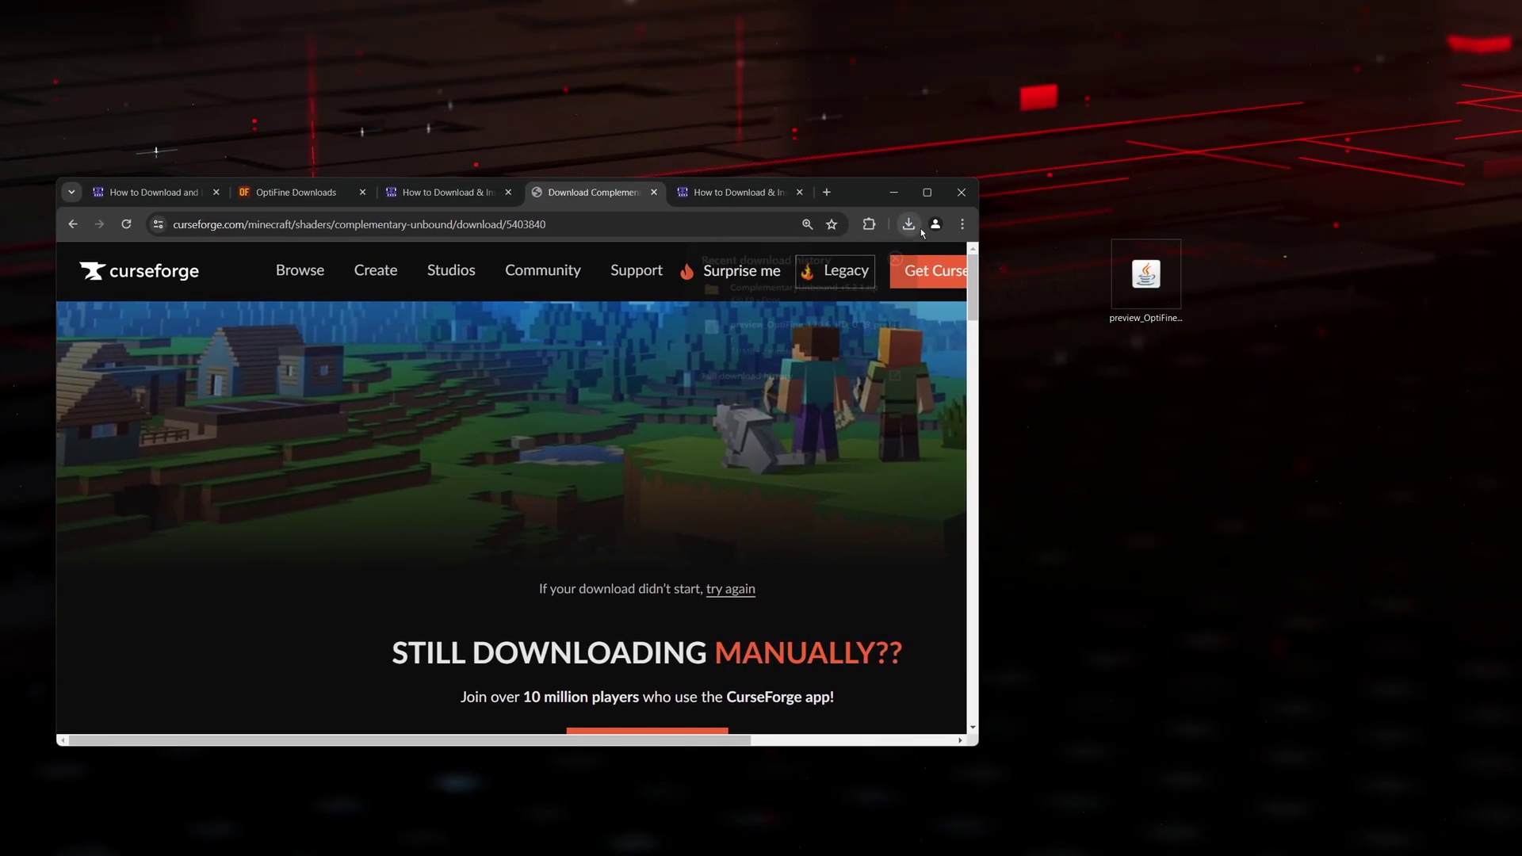
left_click(909, 223)
left_click_drag(719, 307, 1397, 336)
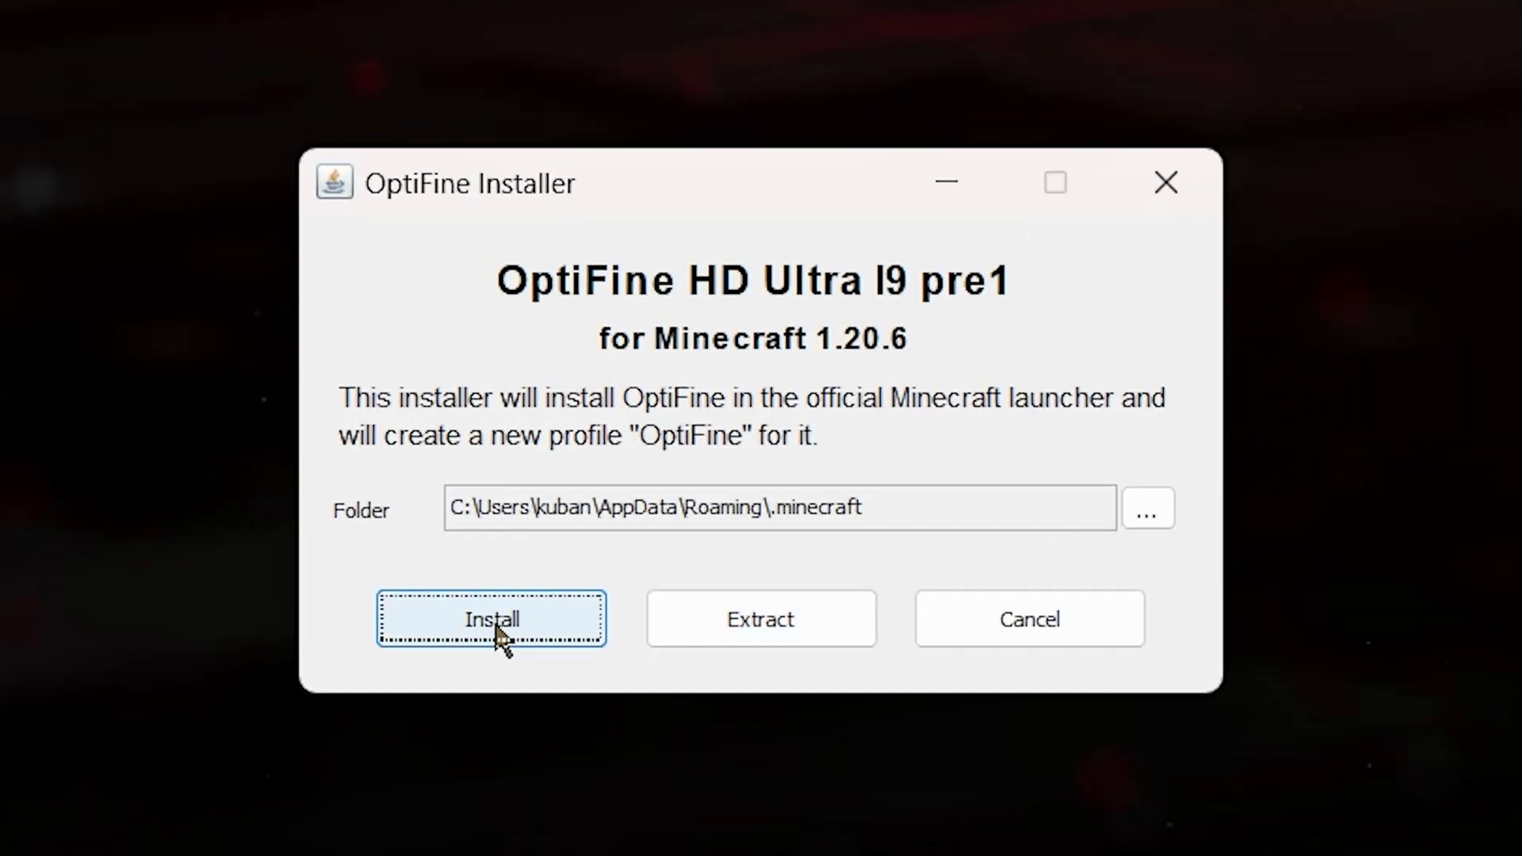
Install OptiFine HD Ultra I9 pre1 for Minecraft 1.20.6 into the .minecraft folder
left_click(512, 624)
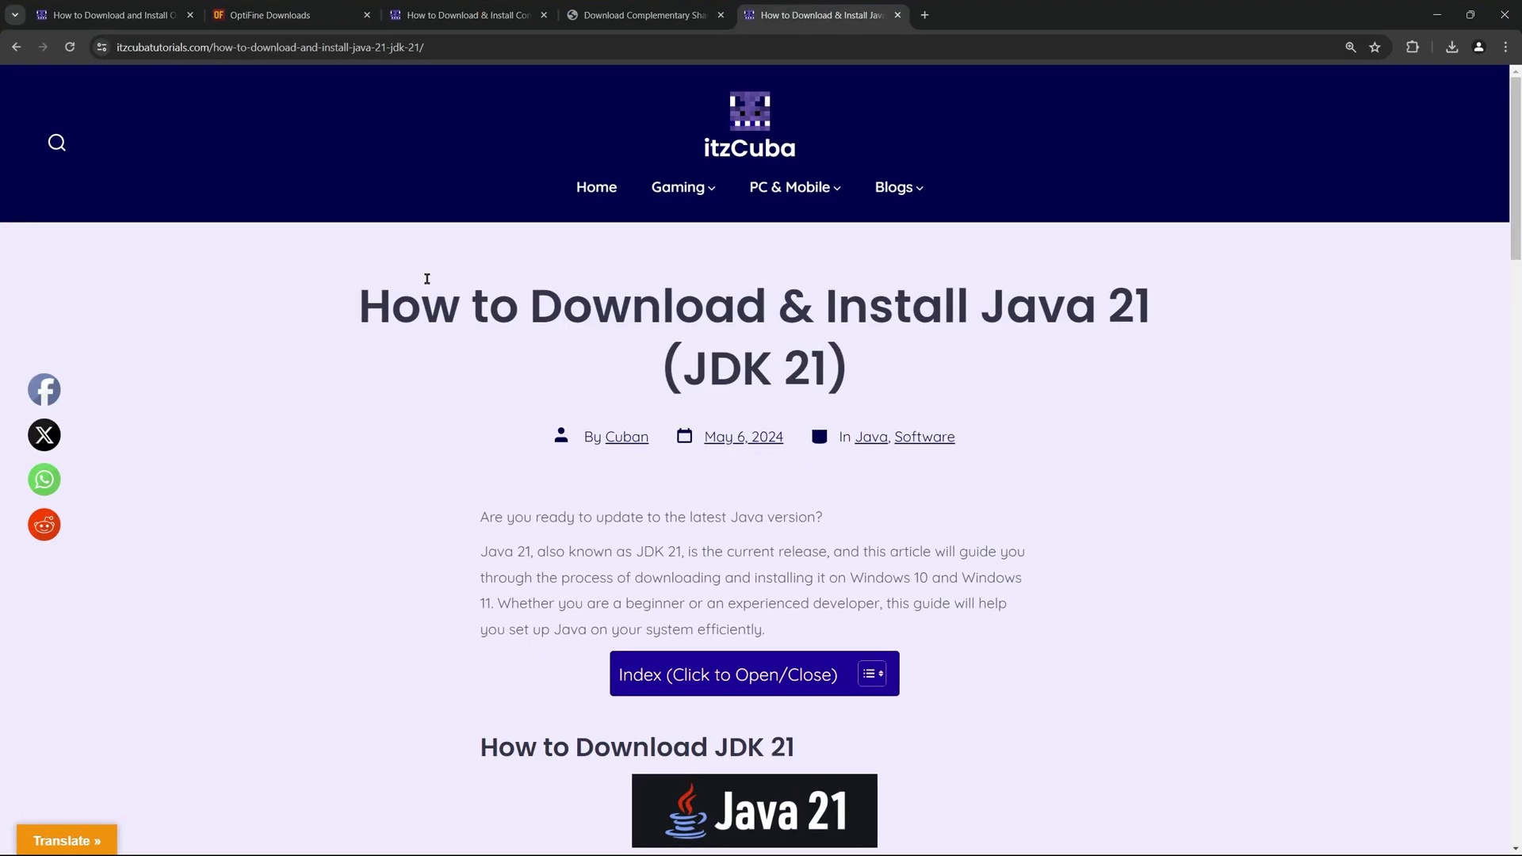
Scroll through the Java 21 (JDK 21) install guide
left_click_drag(428, 278, 1037, 381)
scroll(1023, 412, "down", 7)
scroll(1012, 465, "down", 5)
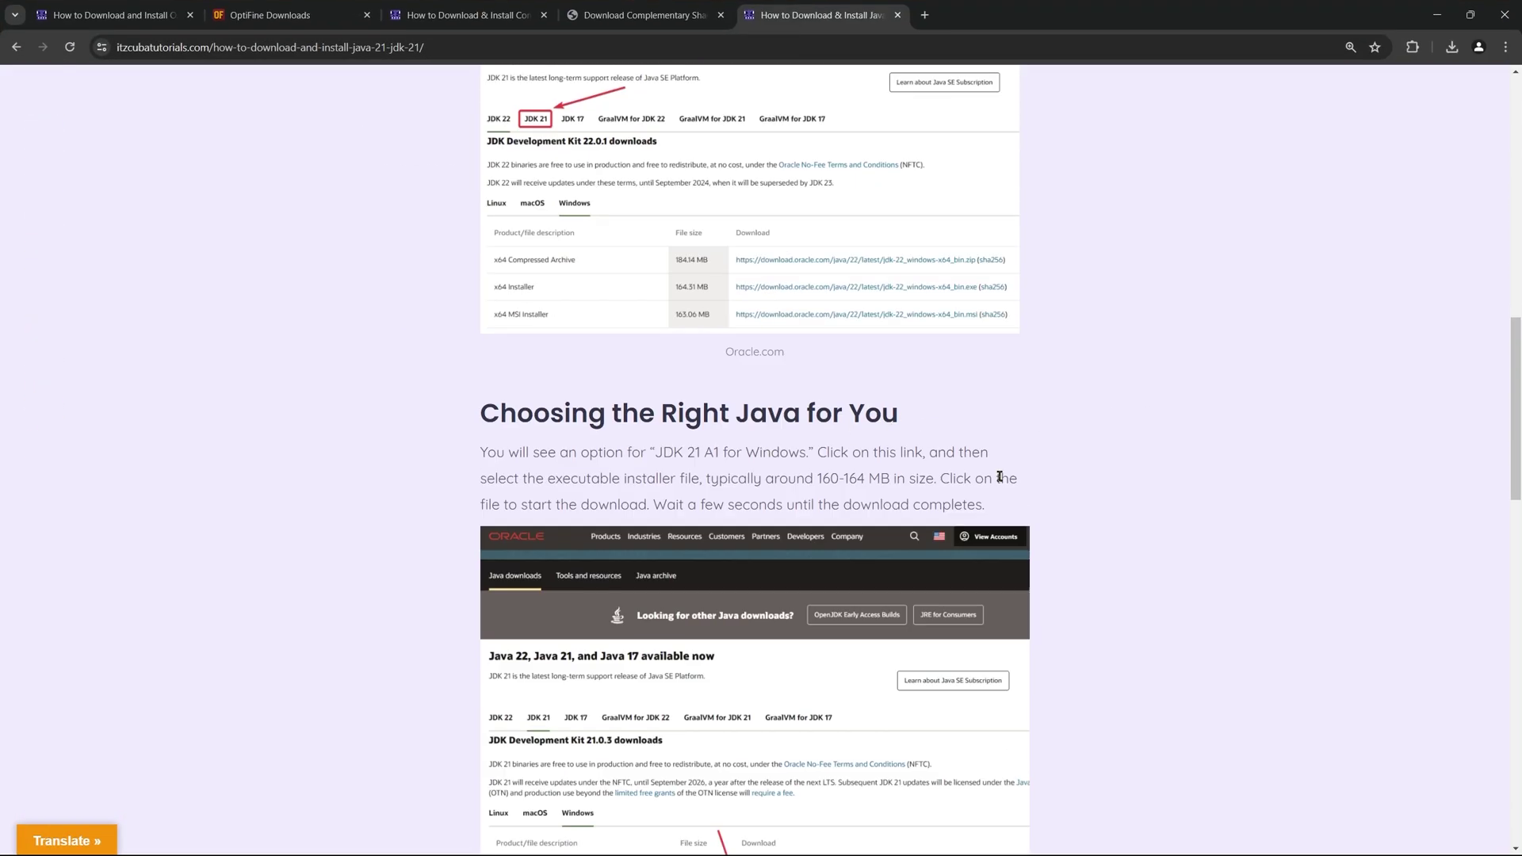
scroll(1012, 465, "up", 13)
left_click_drag(848, 377, 904, 382)
left_click(961, 396)
scroll(1037, 391, "down", 5)
scroll(1036, 392, "down", 12)
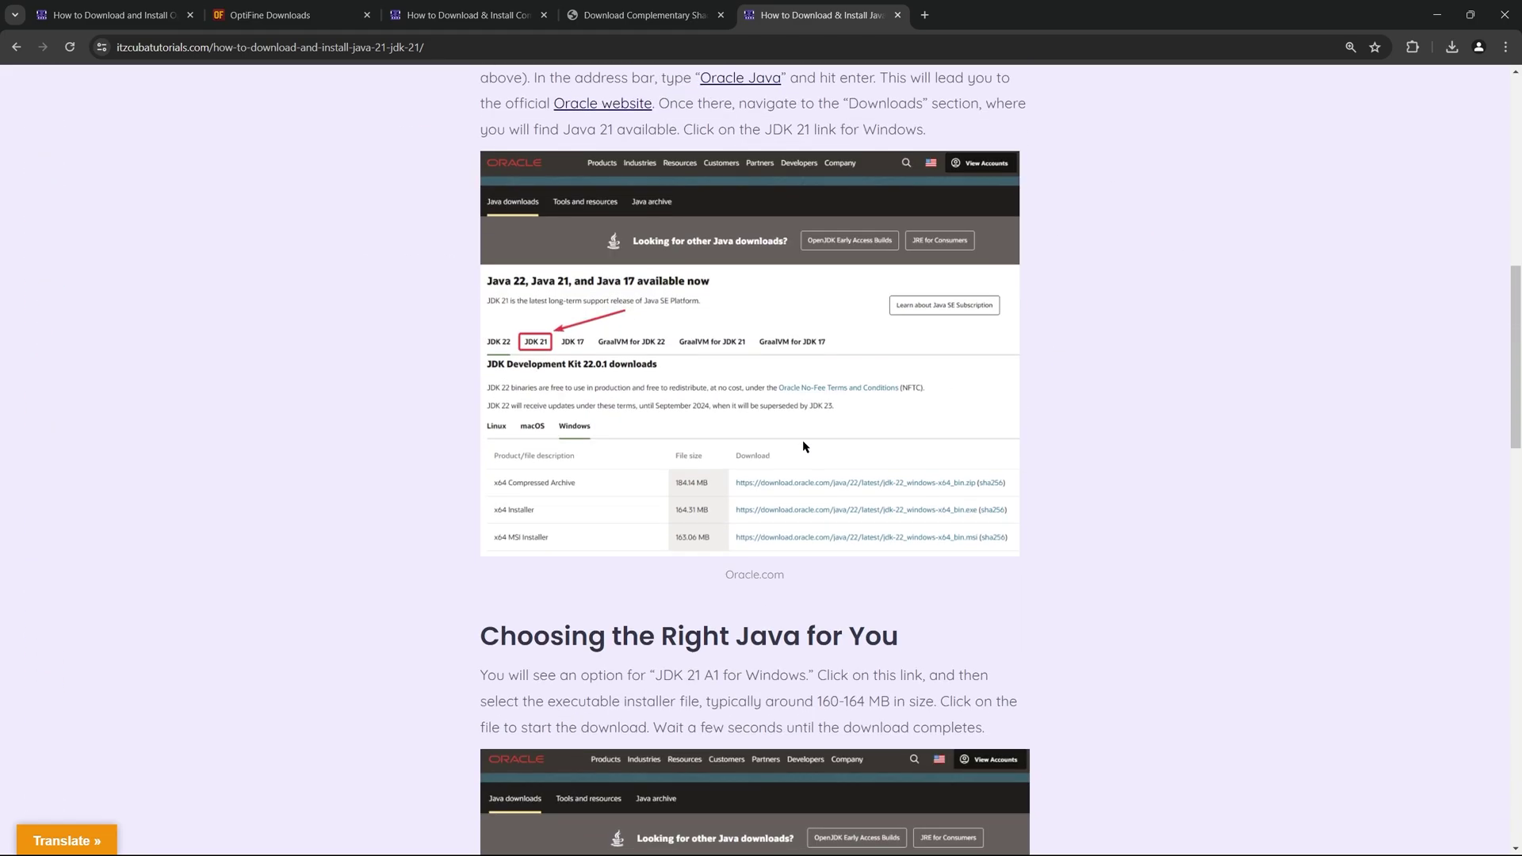
scroll(1097, 414, "up", 15)
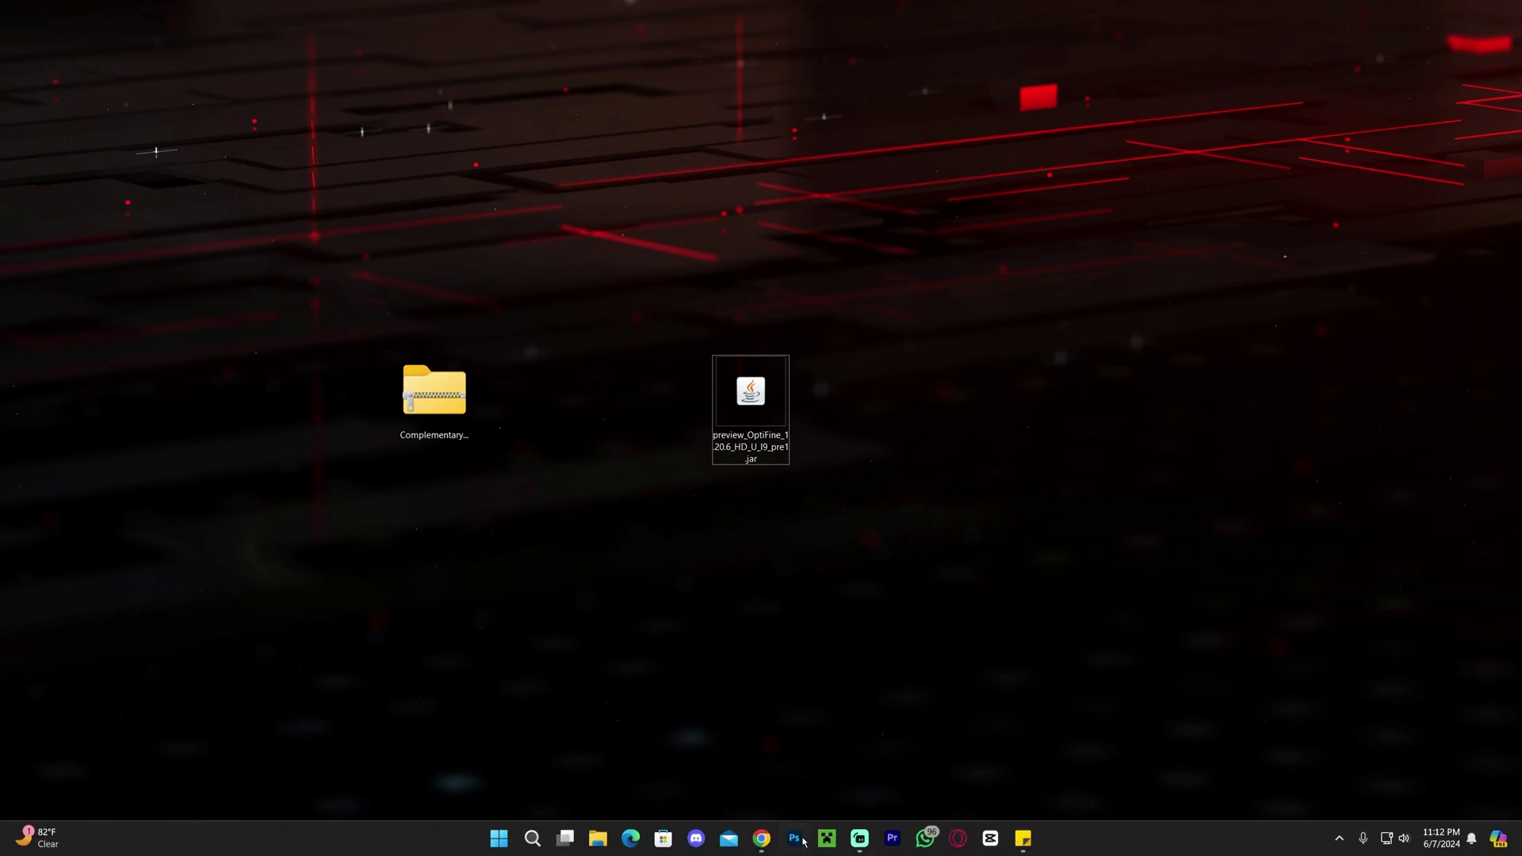
Bring the Java 21 article back and highlight 'Java 21' in its heading
left_click(766, 843)
left_click_drag(1101, 309, 421, 309)
left_click(581, 309)
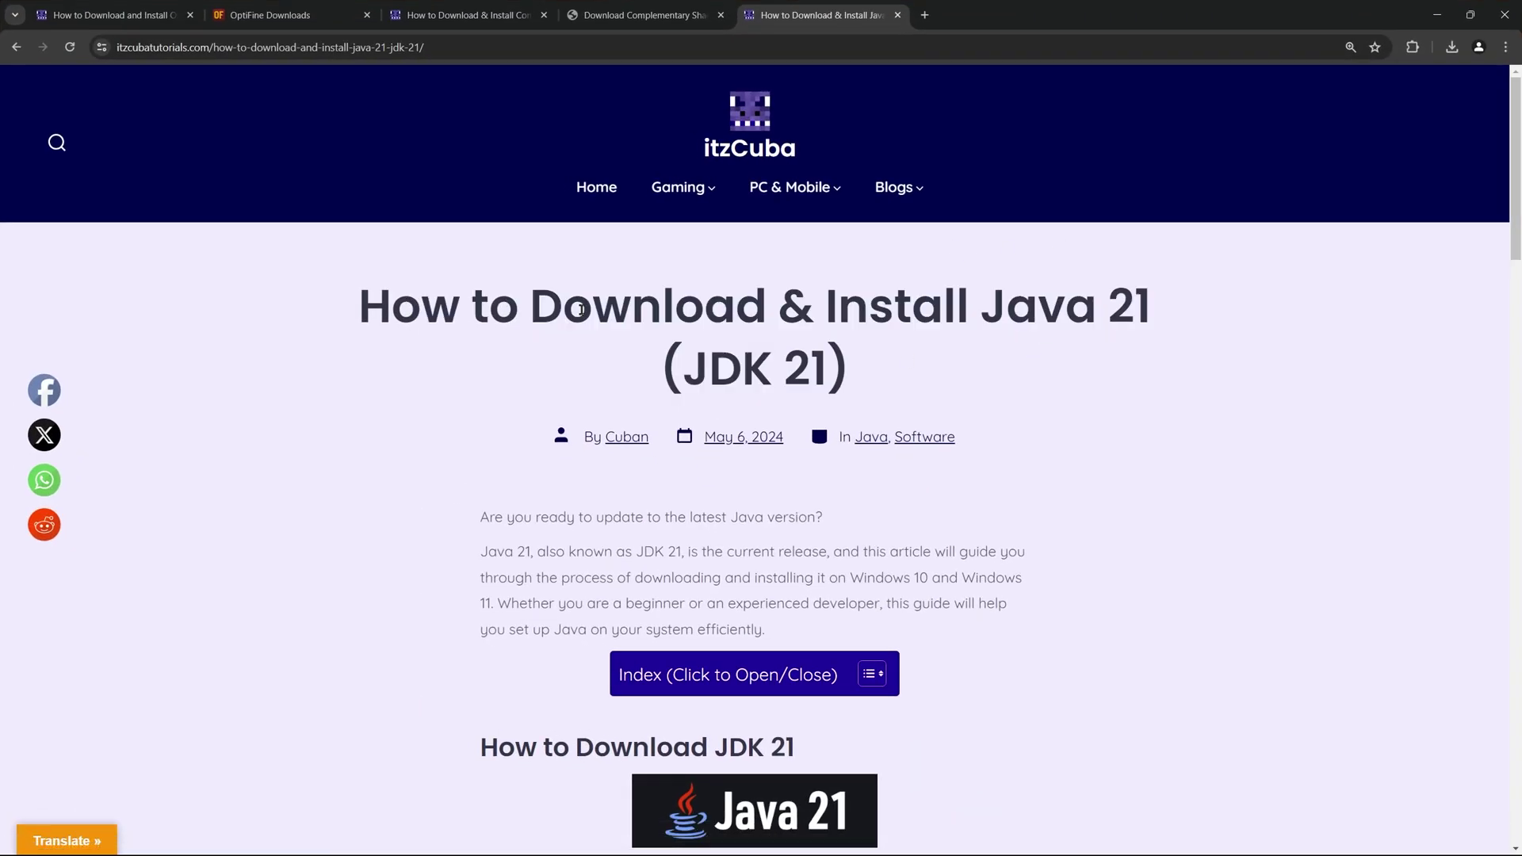
left_click_drag(1045, 311, 1158, 373)
left_click(1289, 184)
left_click_drag(981, 311, 1152, 322)
left_click(1151, 323)
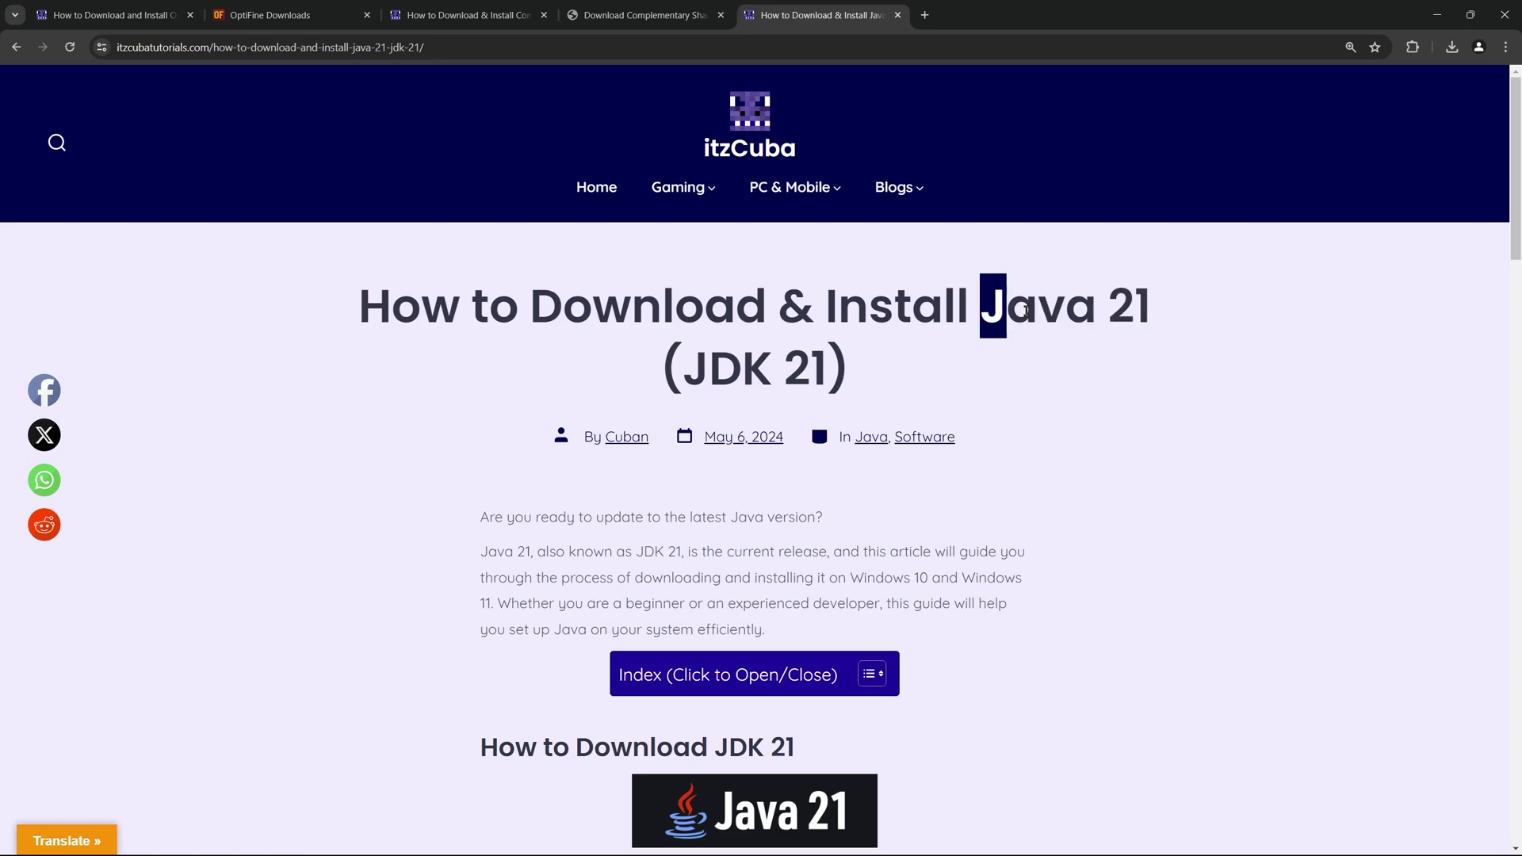
left_click_drag(1027, 311, 1151, 313)
left_click(1124, 313)
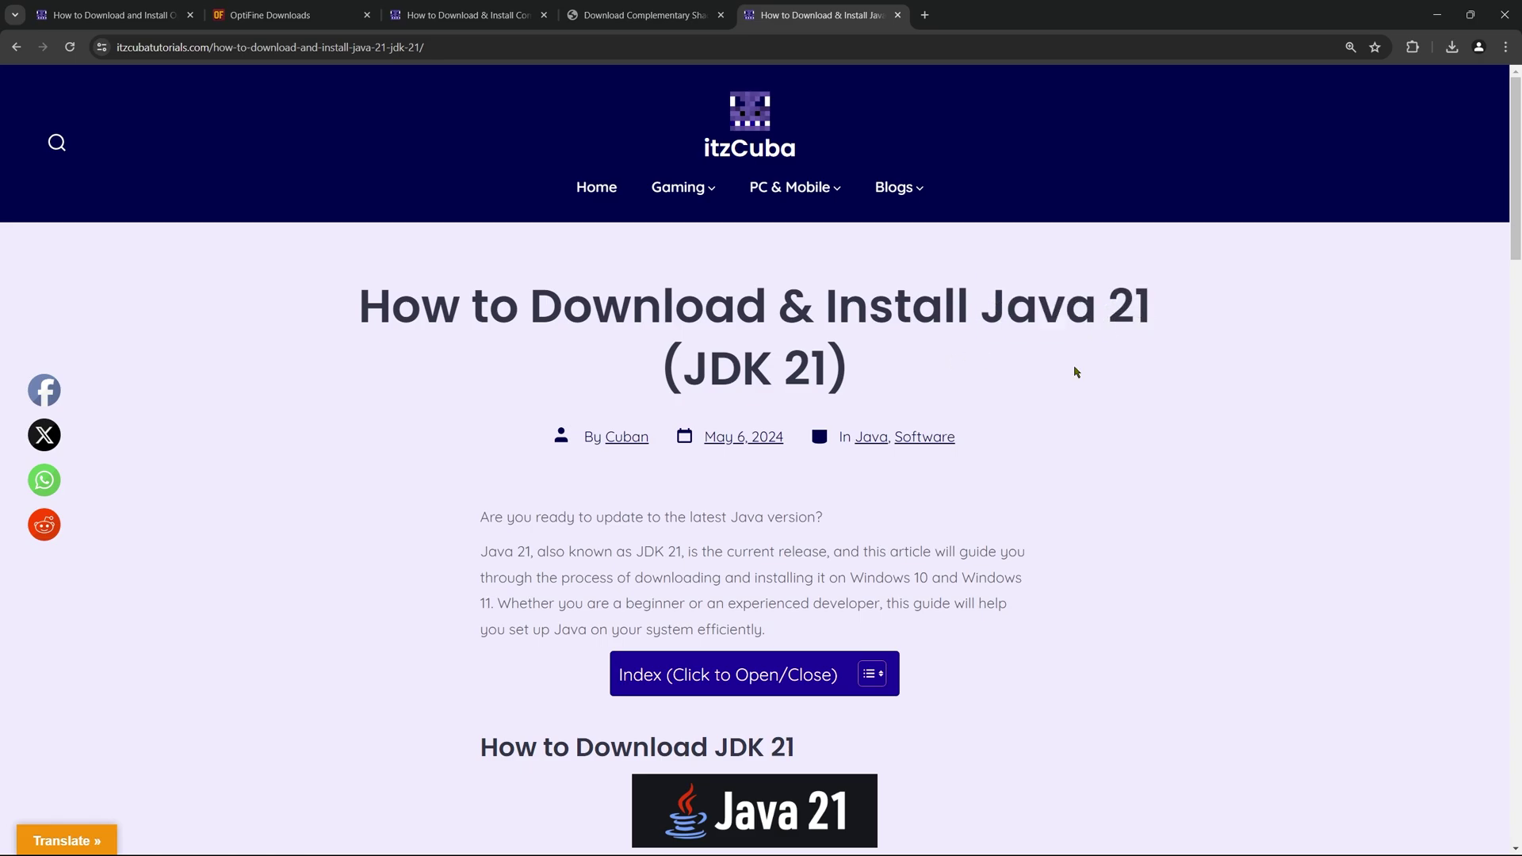
Open and dismiss Windows search, then skim the Java 21 article again
mouse_move(643, 838)
left_click(529, 841)
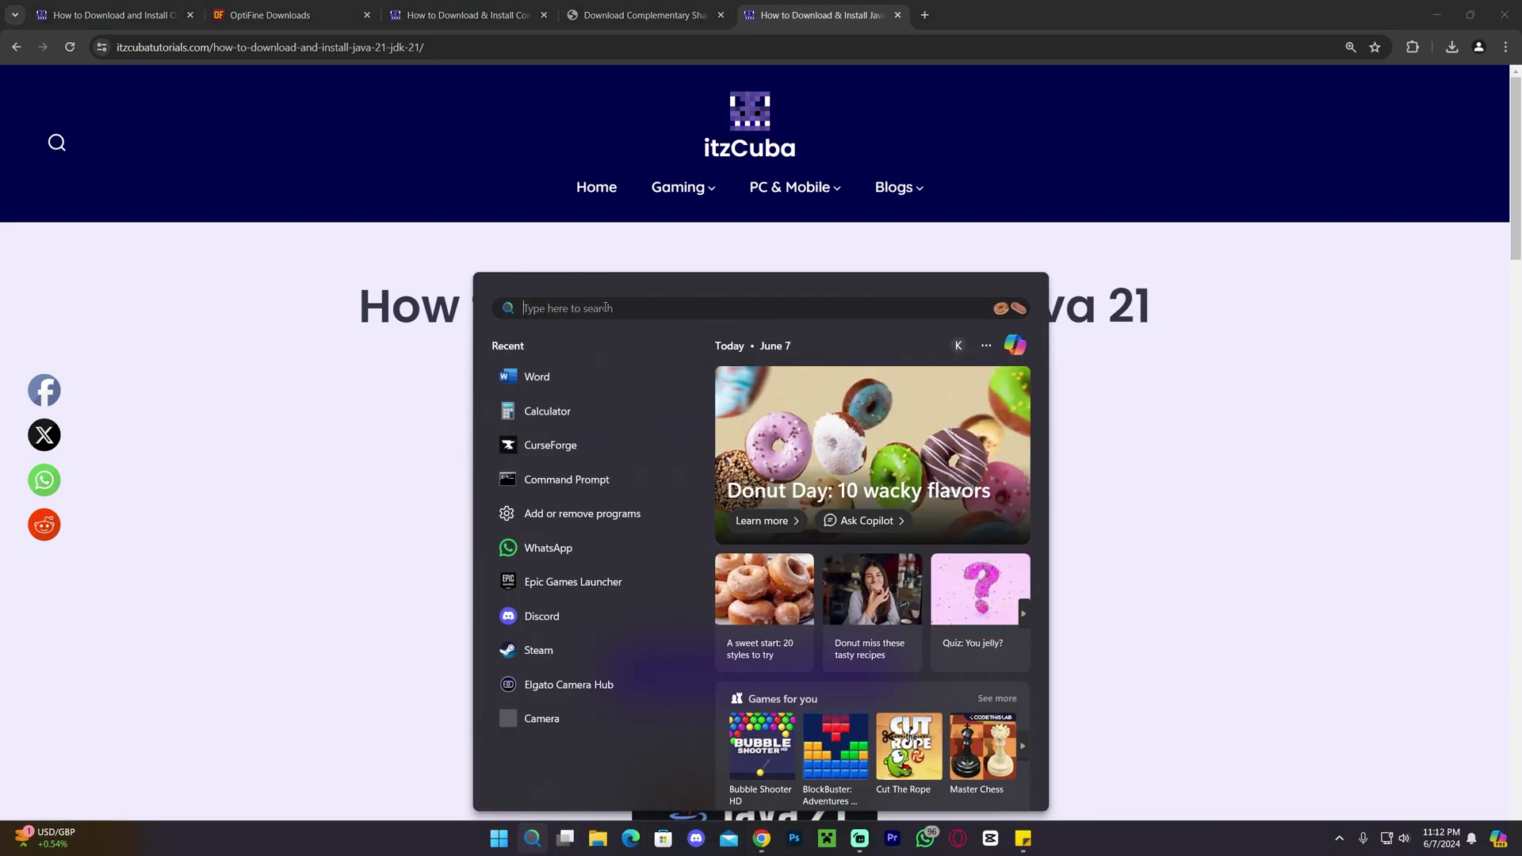
left_click(1156, 316)
left_click_drag(1153, 314, 982, 314)
left_click(1120, 302)
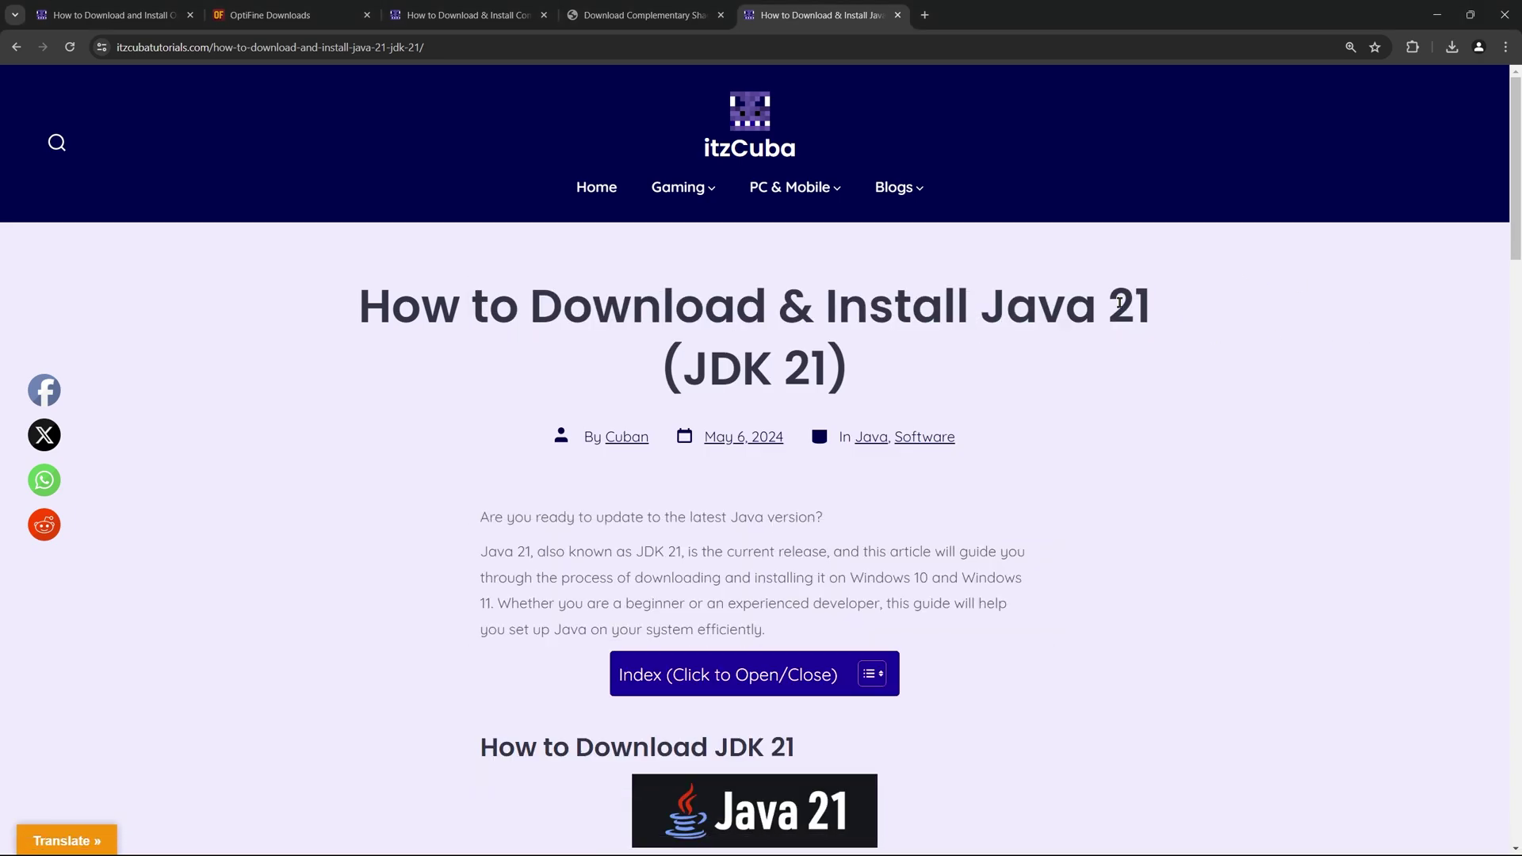
scroll(974, 407, "down", 12)
scroll(1097, 445, "up", 12)
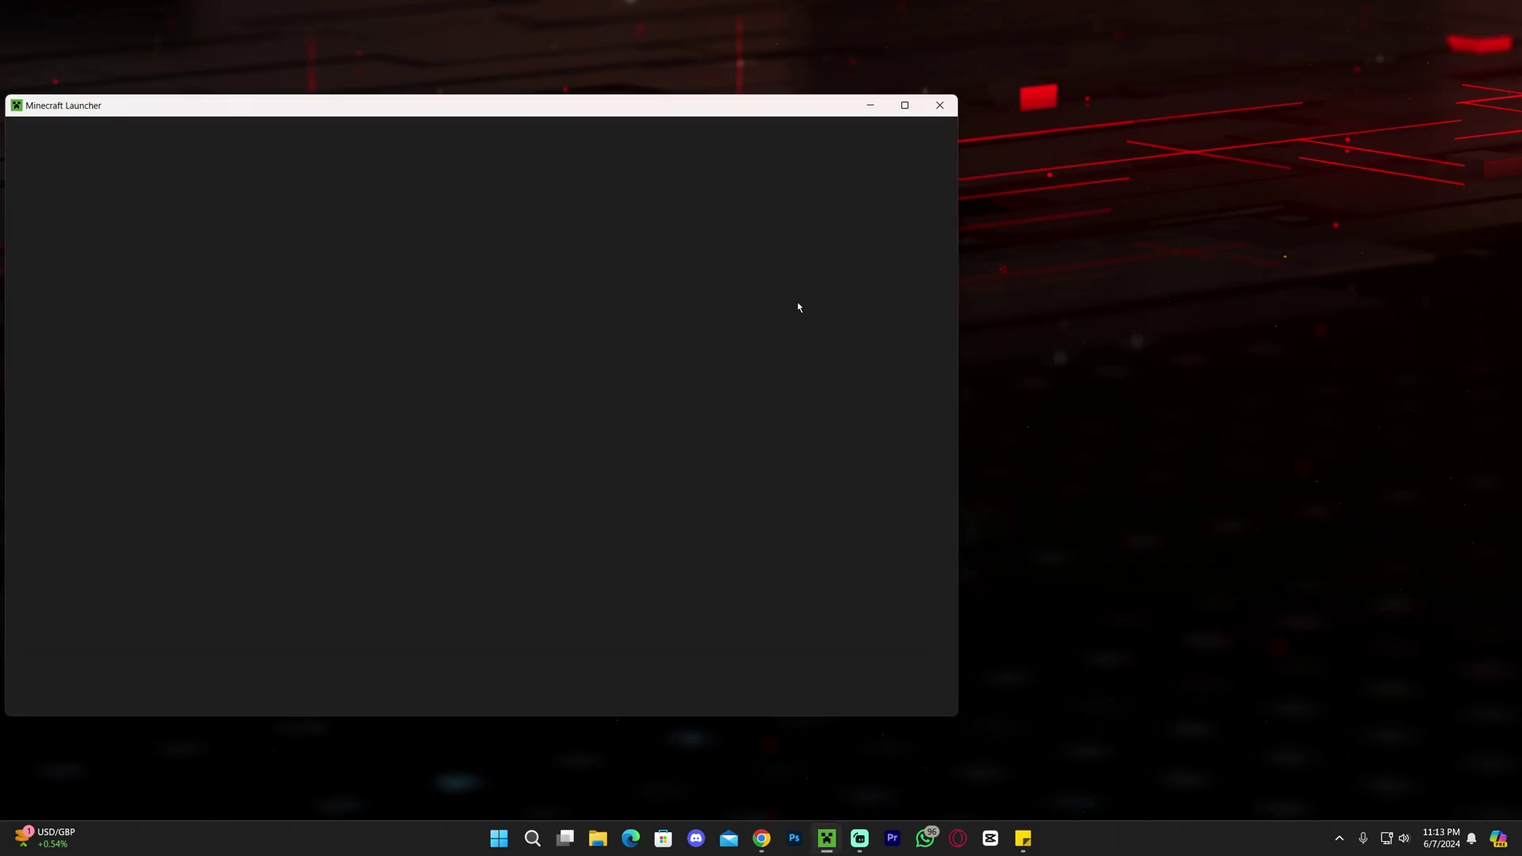
Maximize the launcher and toggle the Modded filter on the Installations list
left_click_drag(704, 112, 1027, 107)
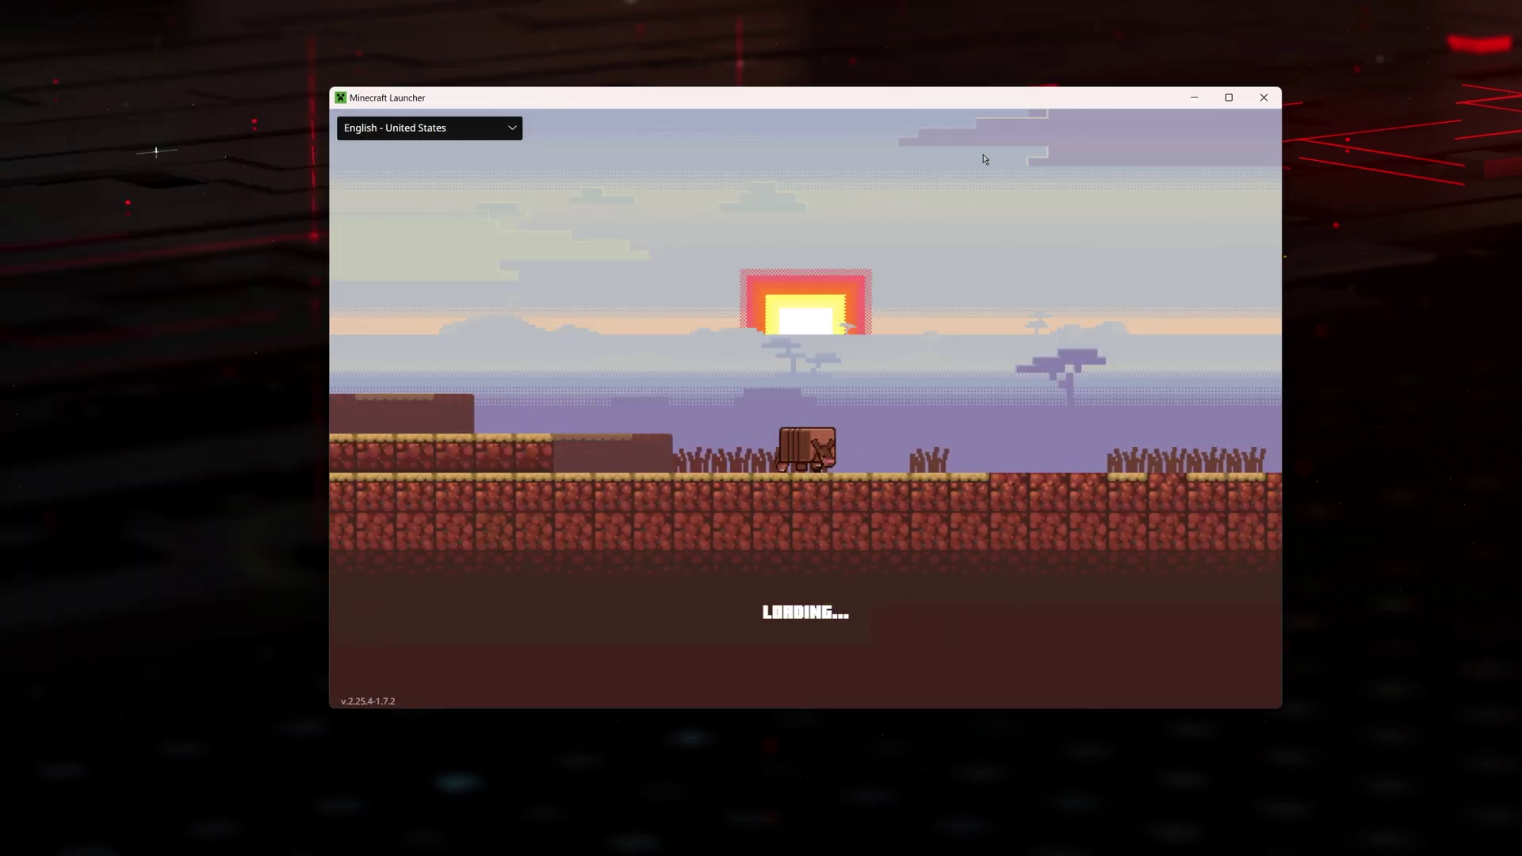
left_click(1229, 97)
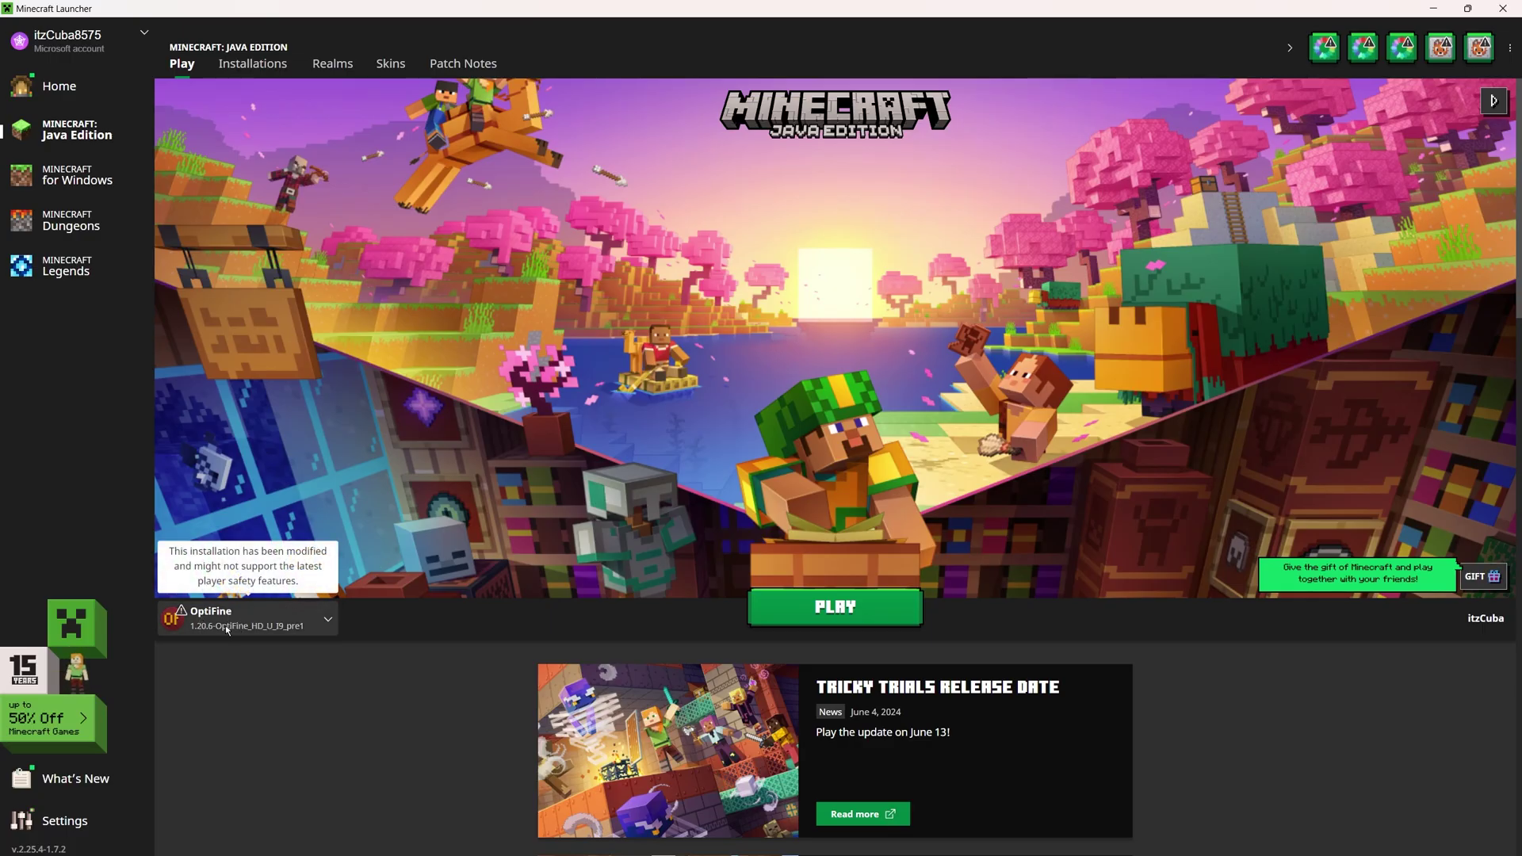
left_click(266, 625)
left_click(265, 626)
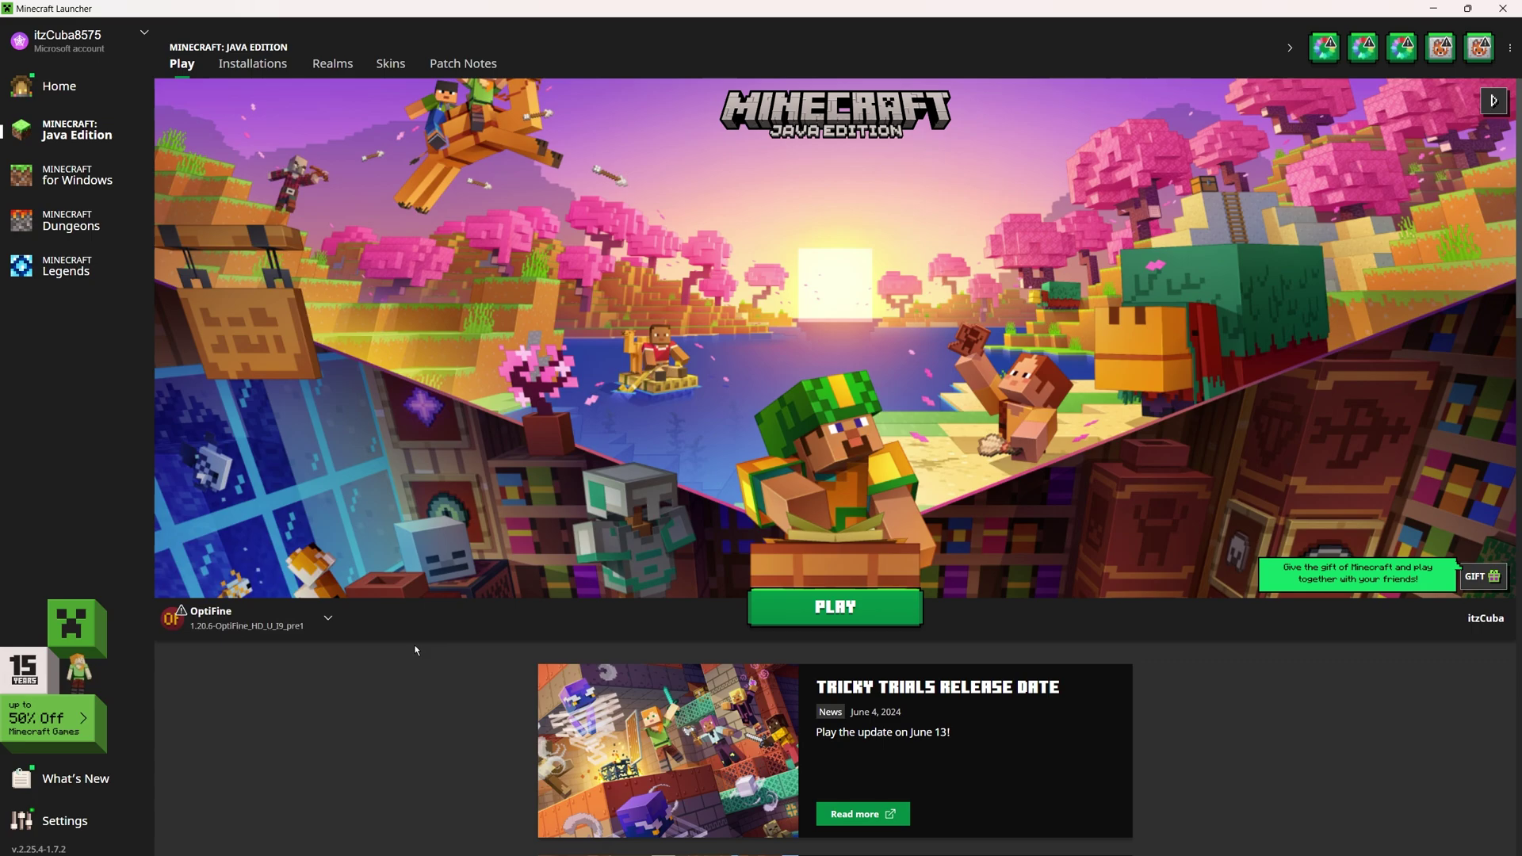
left_click(250, 67)
left_click(1080, 114)
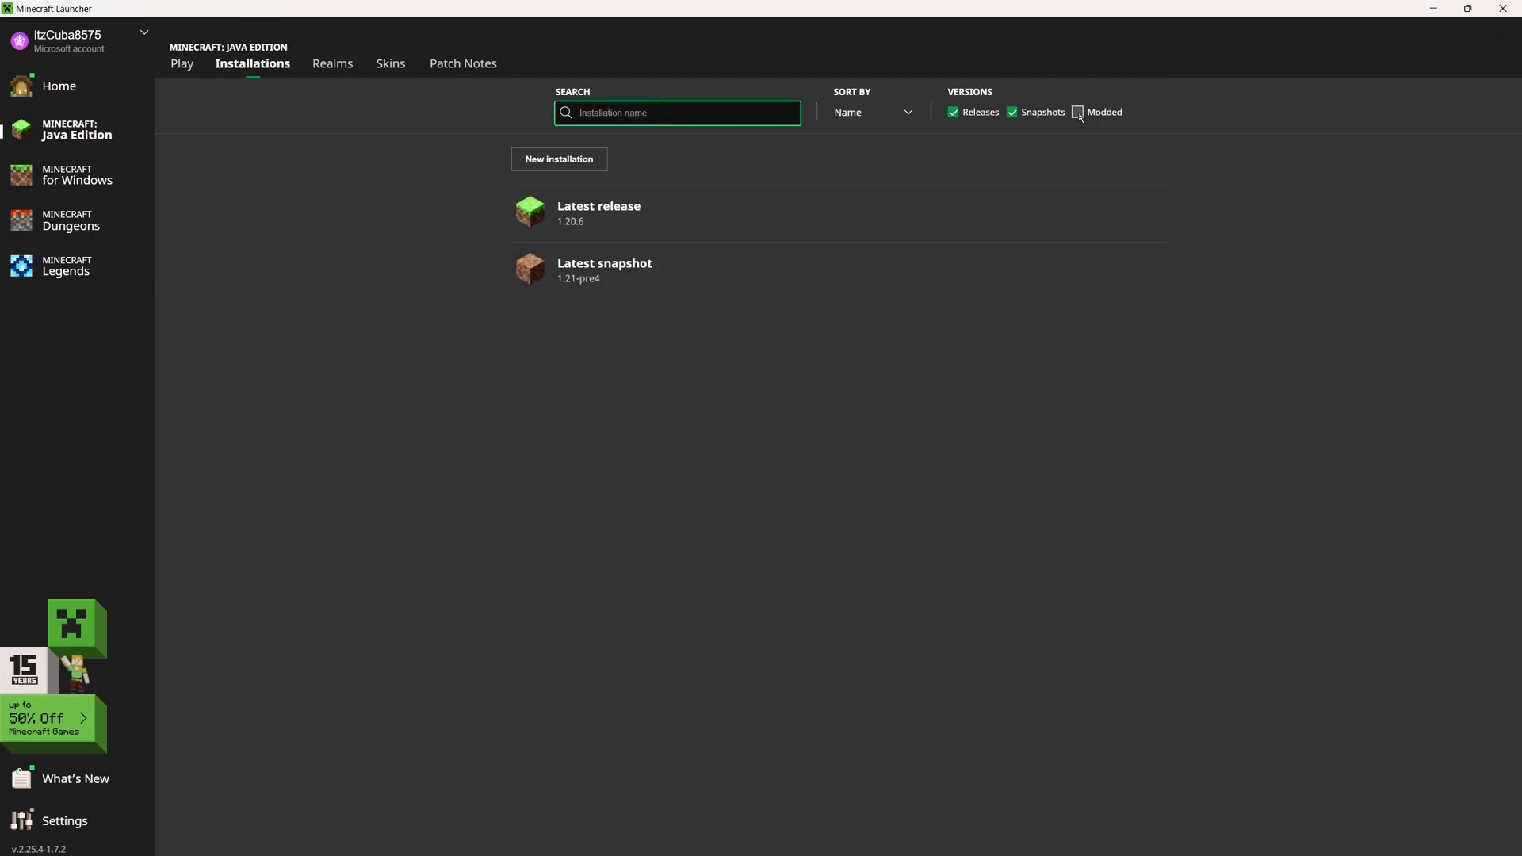
left_click(1079, 113)
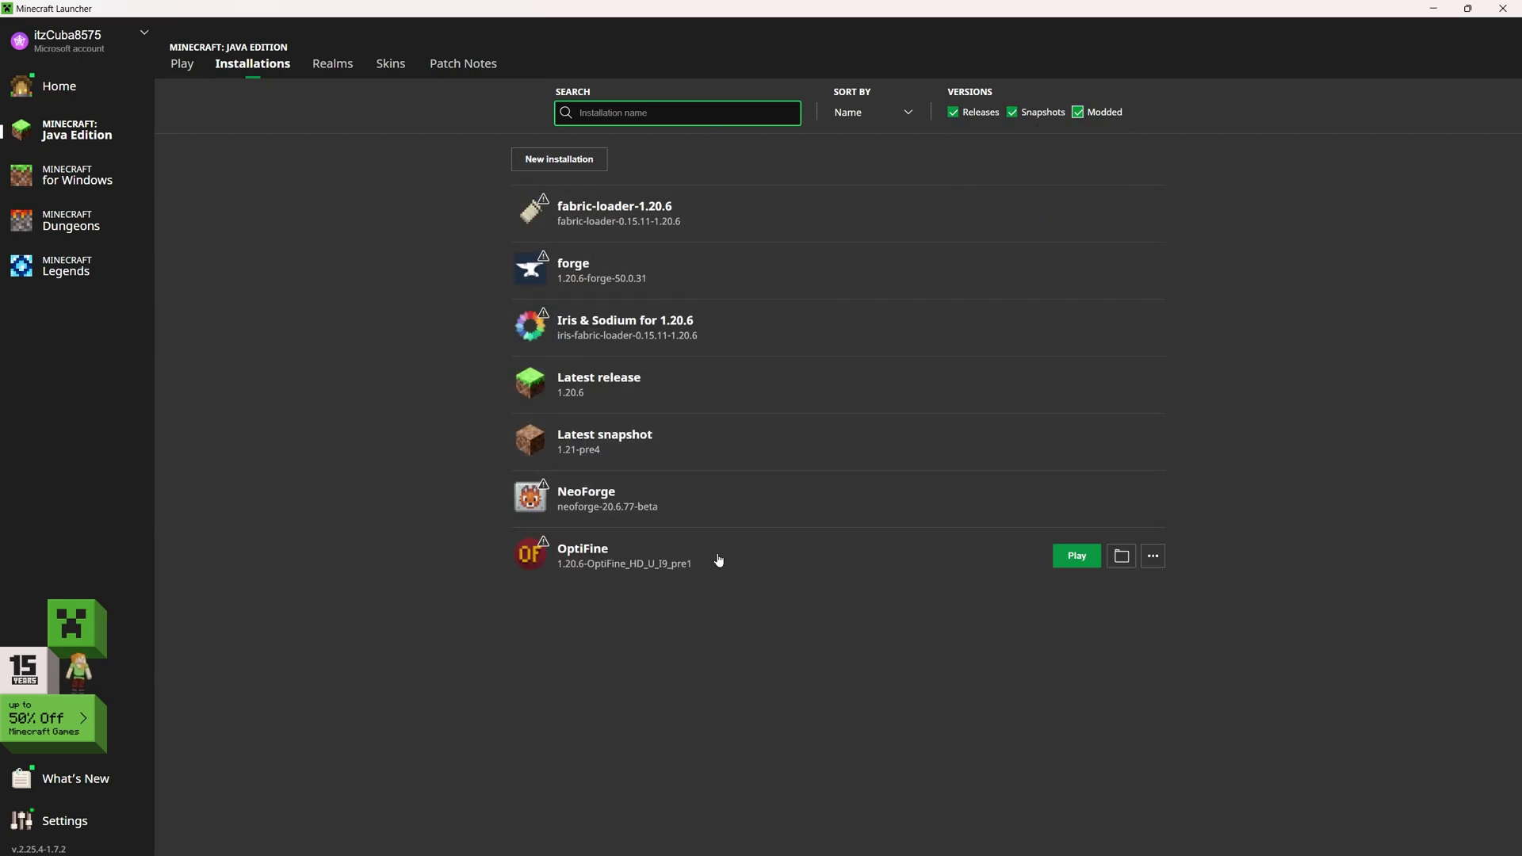
left_click(1080, 112)
left_click(1080, 113)
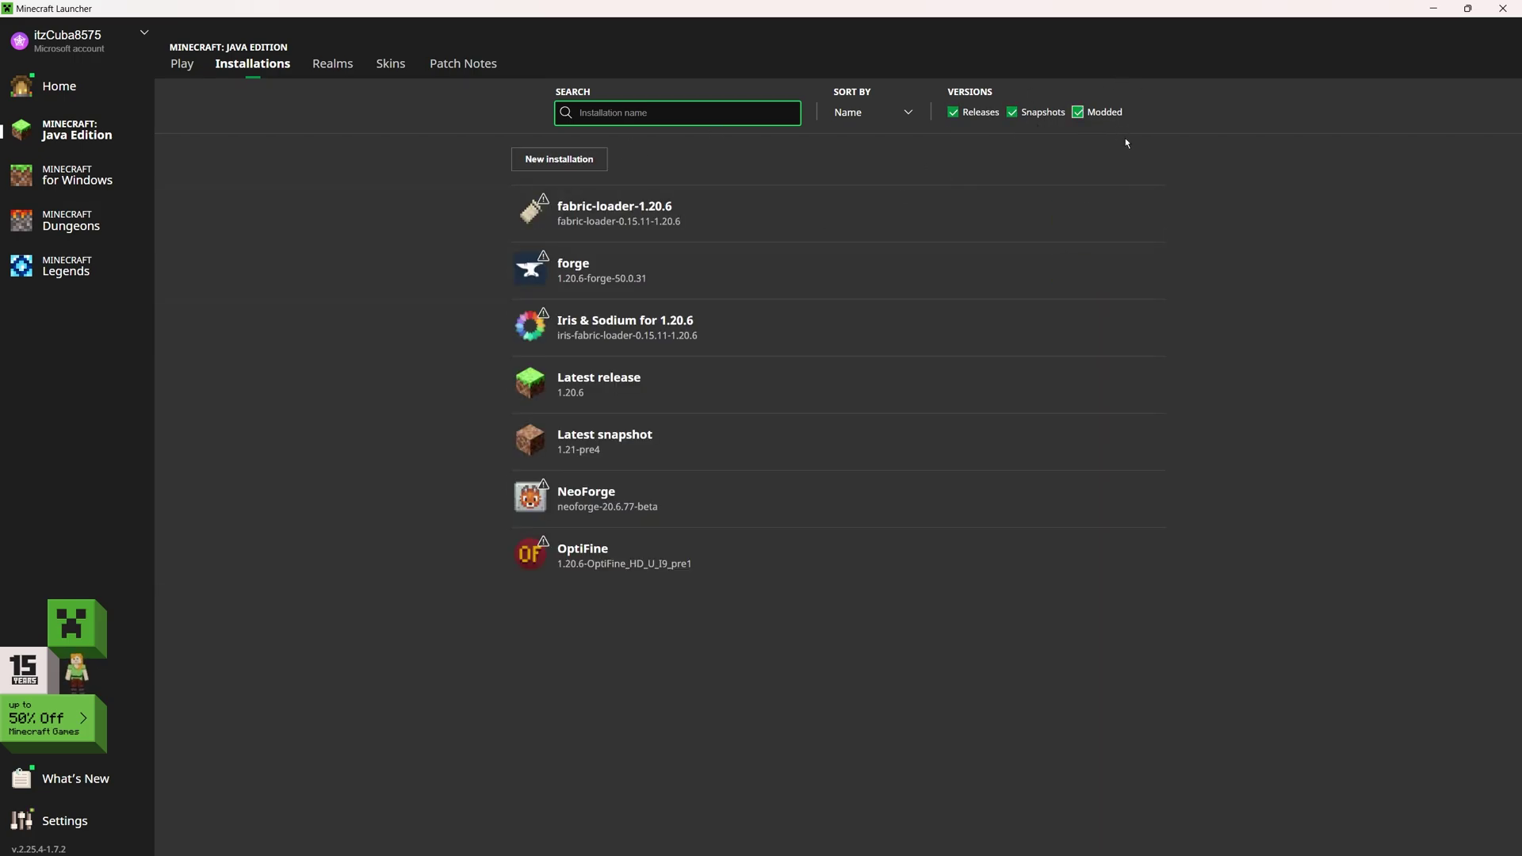
Start a new installation named 'Ape' using the 1.20.6 OptiFine version, then leave the form
left_click(561, 161)
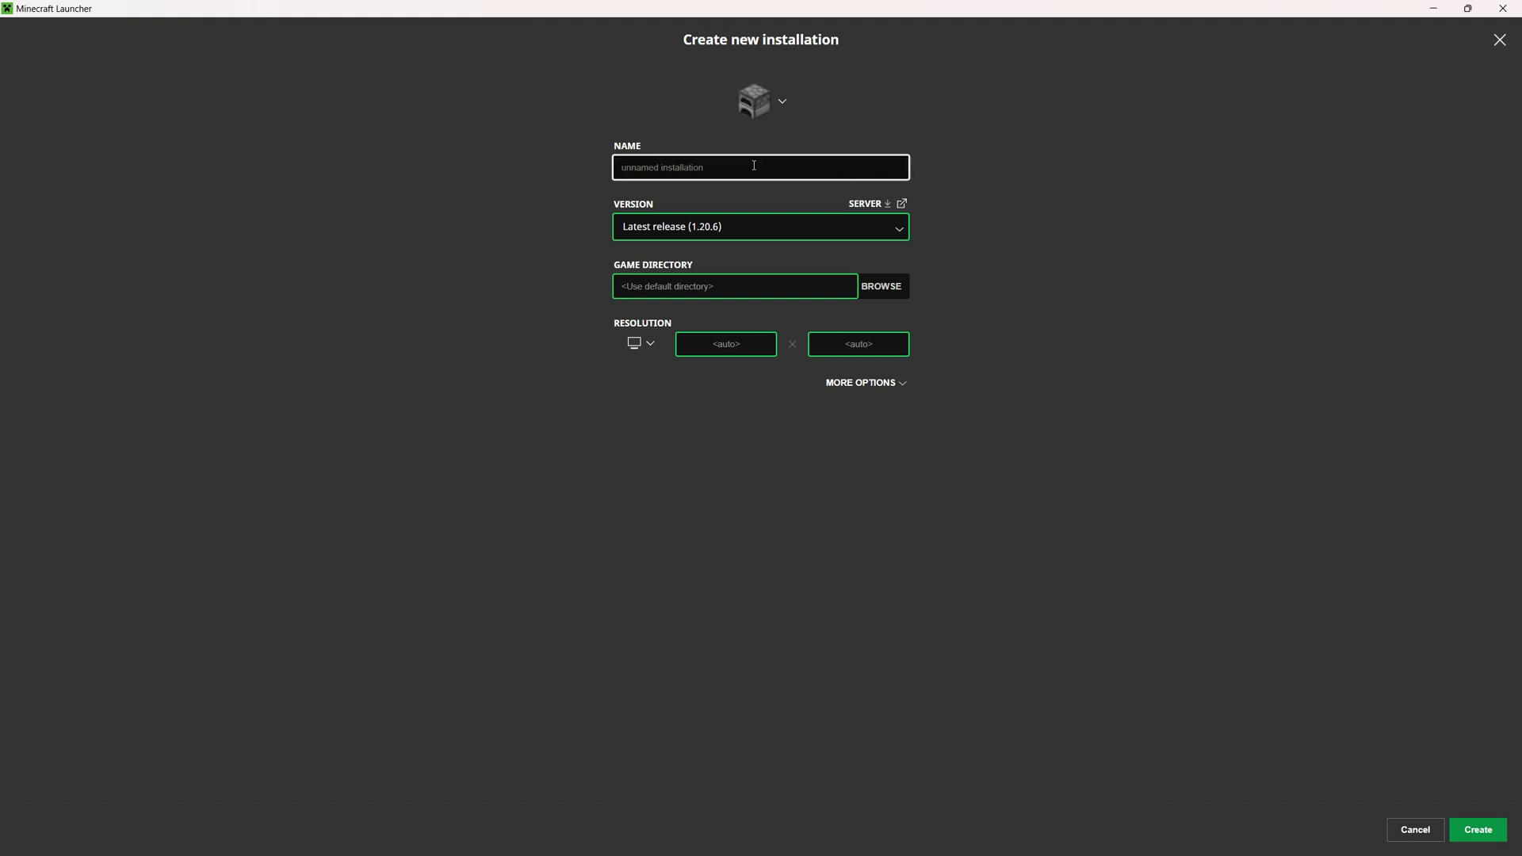
type("Apex Hosting")
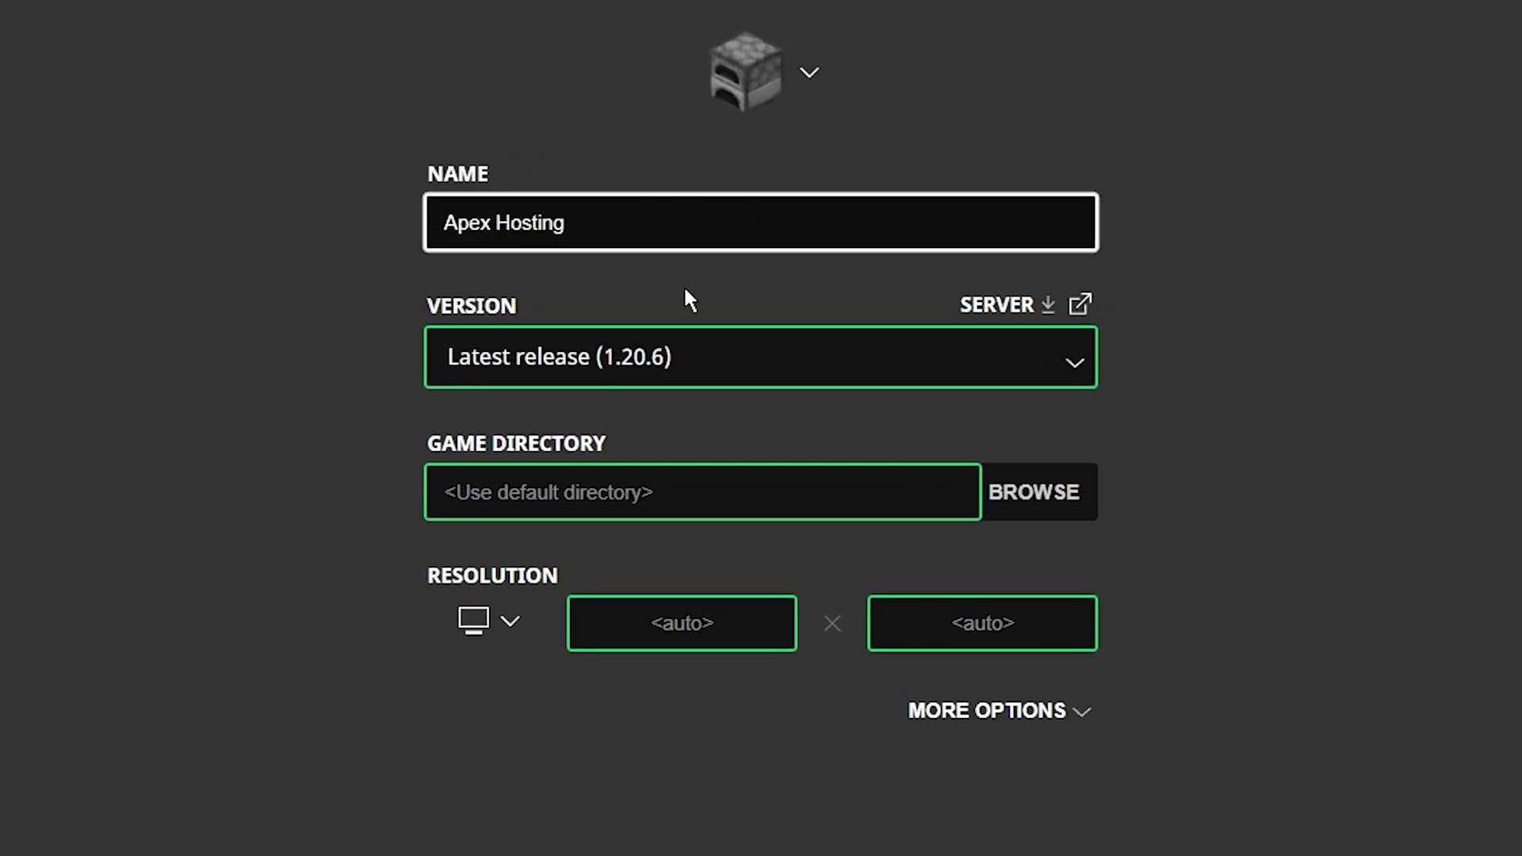
left_click(512, 309)
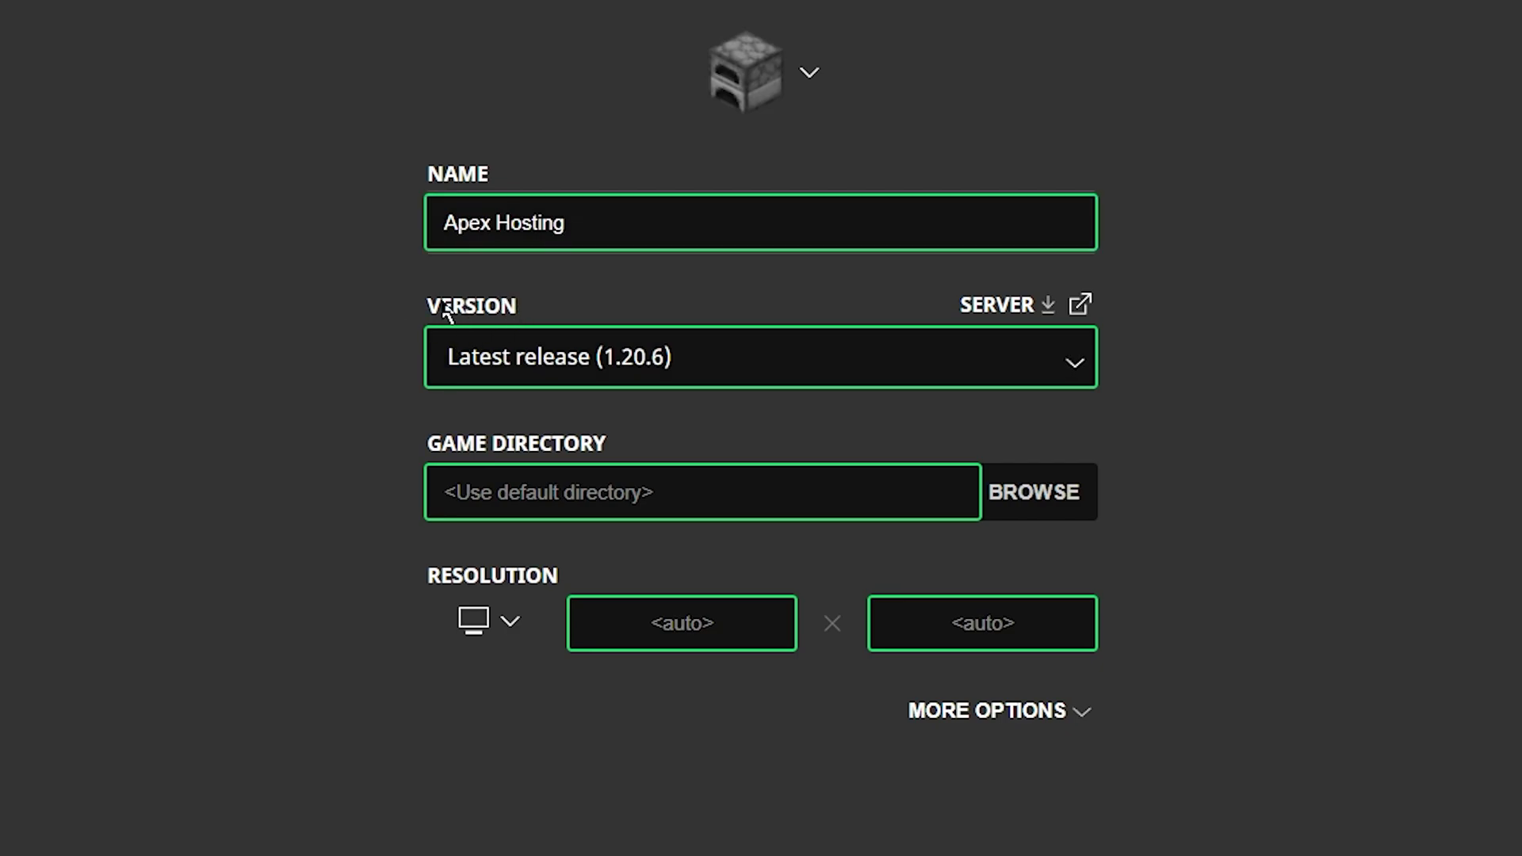
left_click(574, 339)
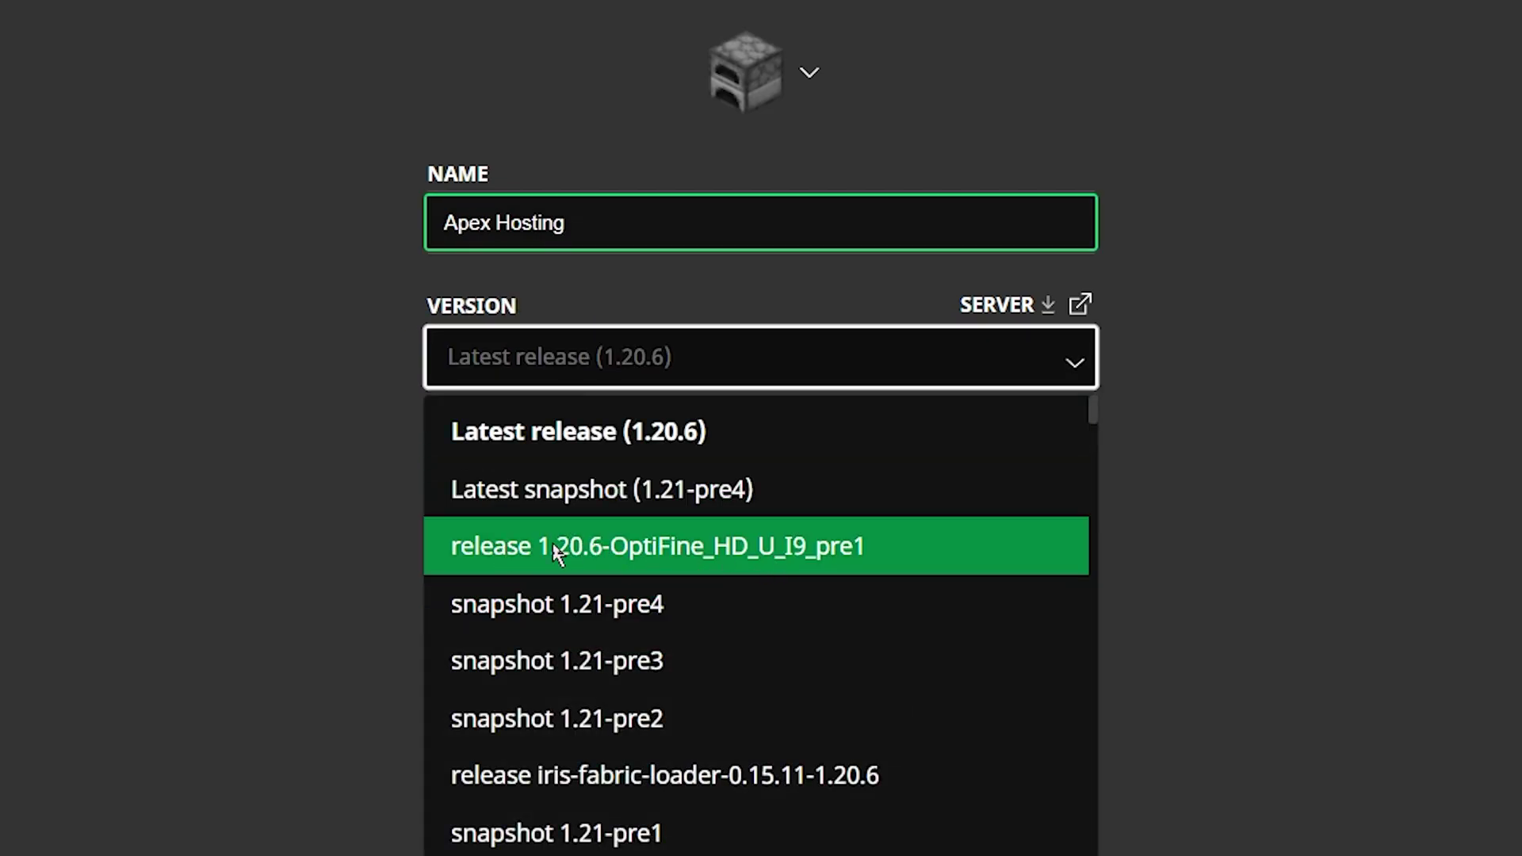
left_click(620, 555)
left_click(761, 357)
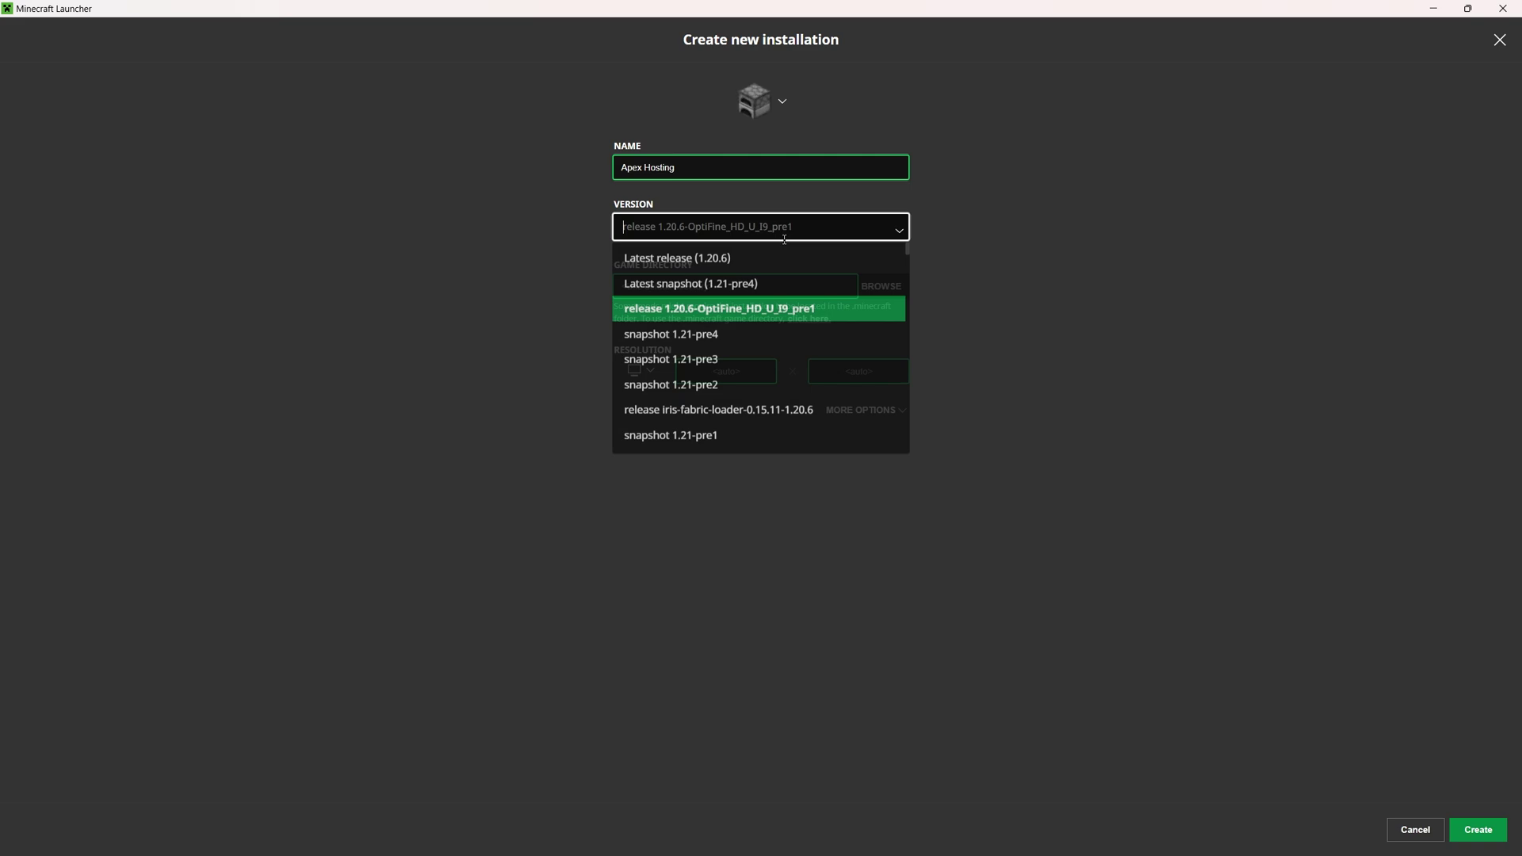
left_click(1468, 839)
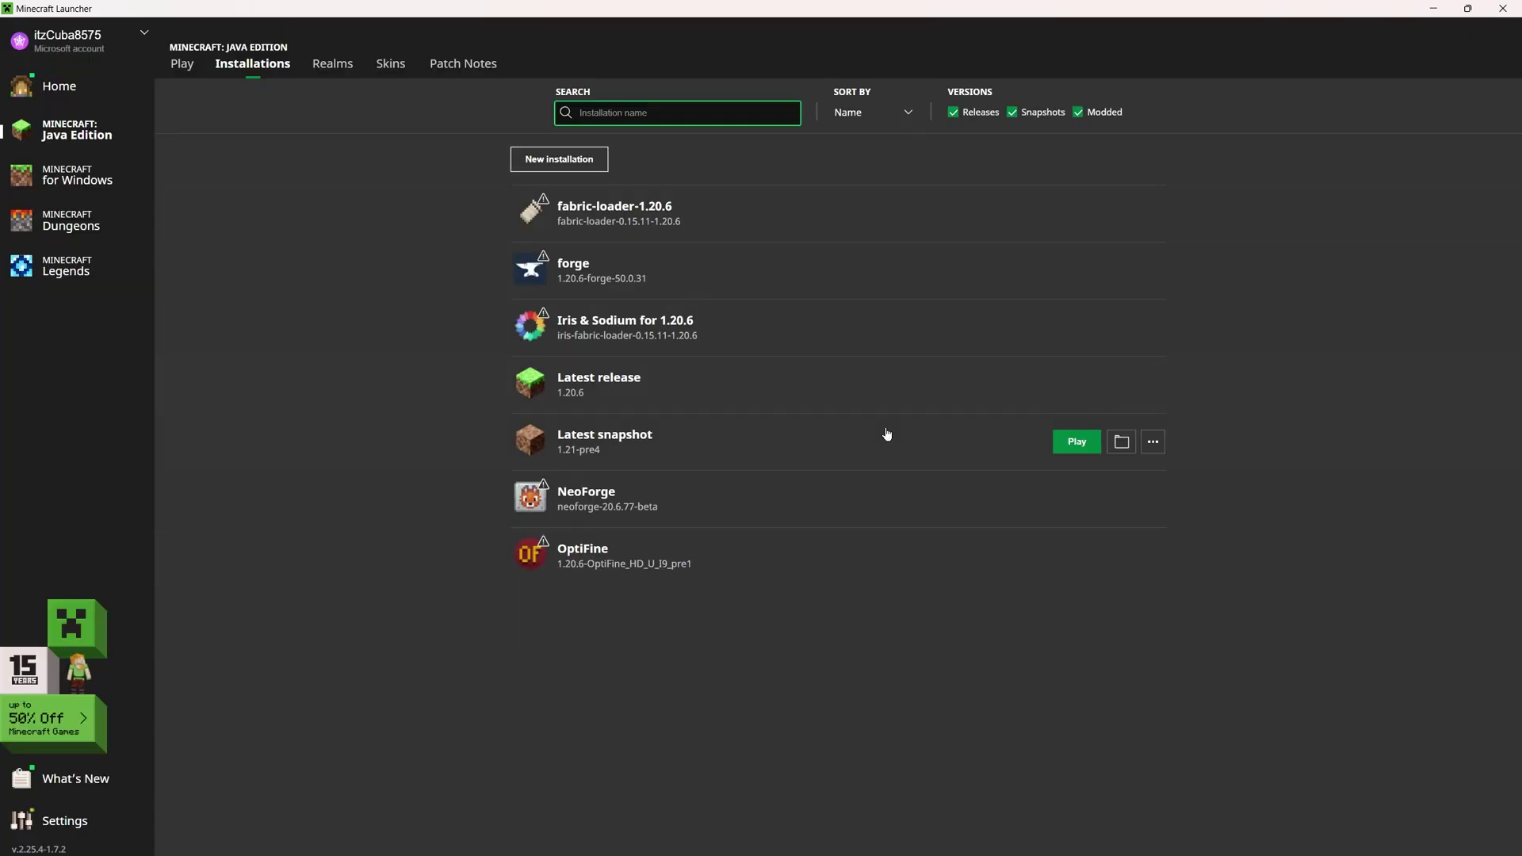
Launch Minecraft 1.20.6 with the OptiFine installation, past the modded warning, into Singleplayer world selection
left_click(1077, 555)
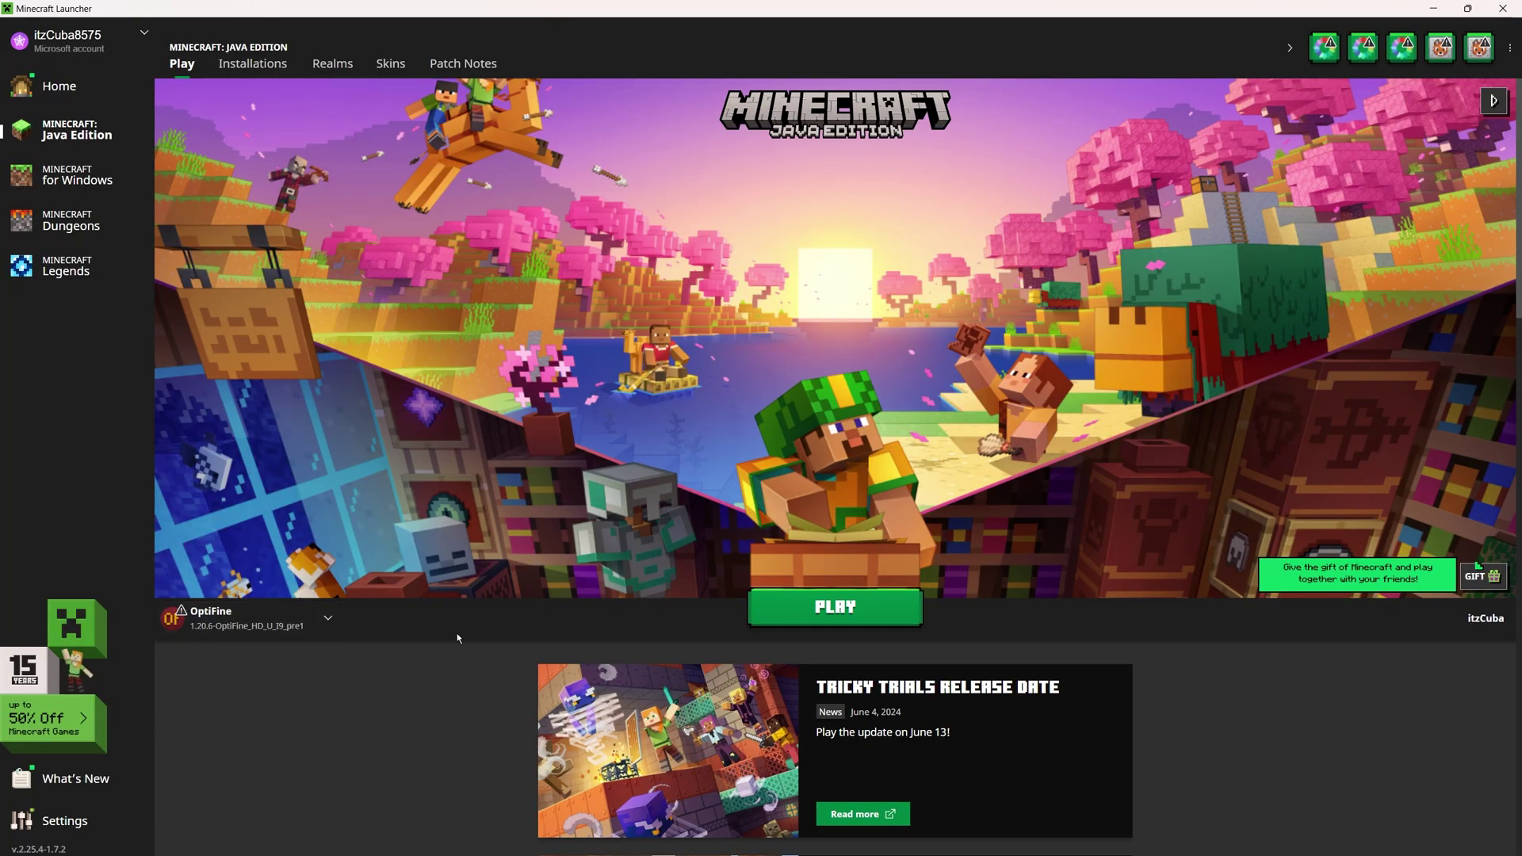
left_click(832, 606)
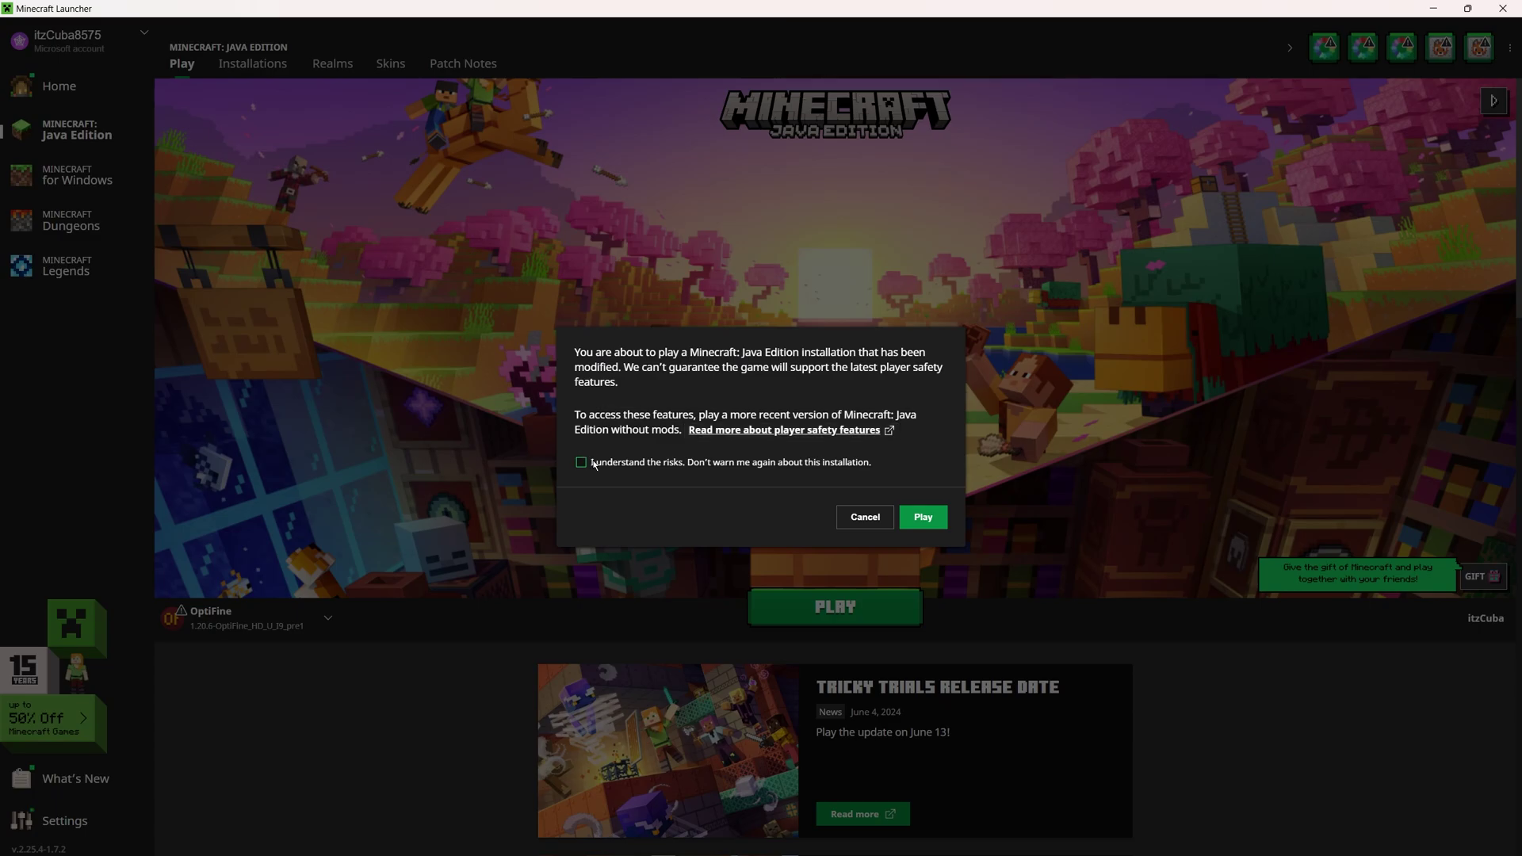
left_click(941, 520)
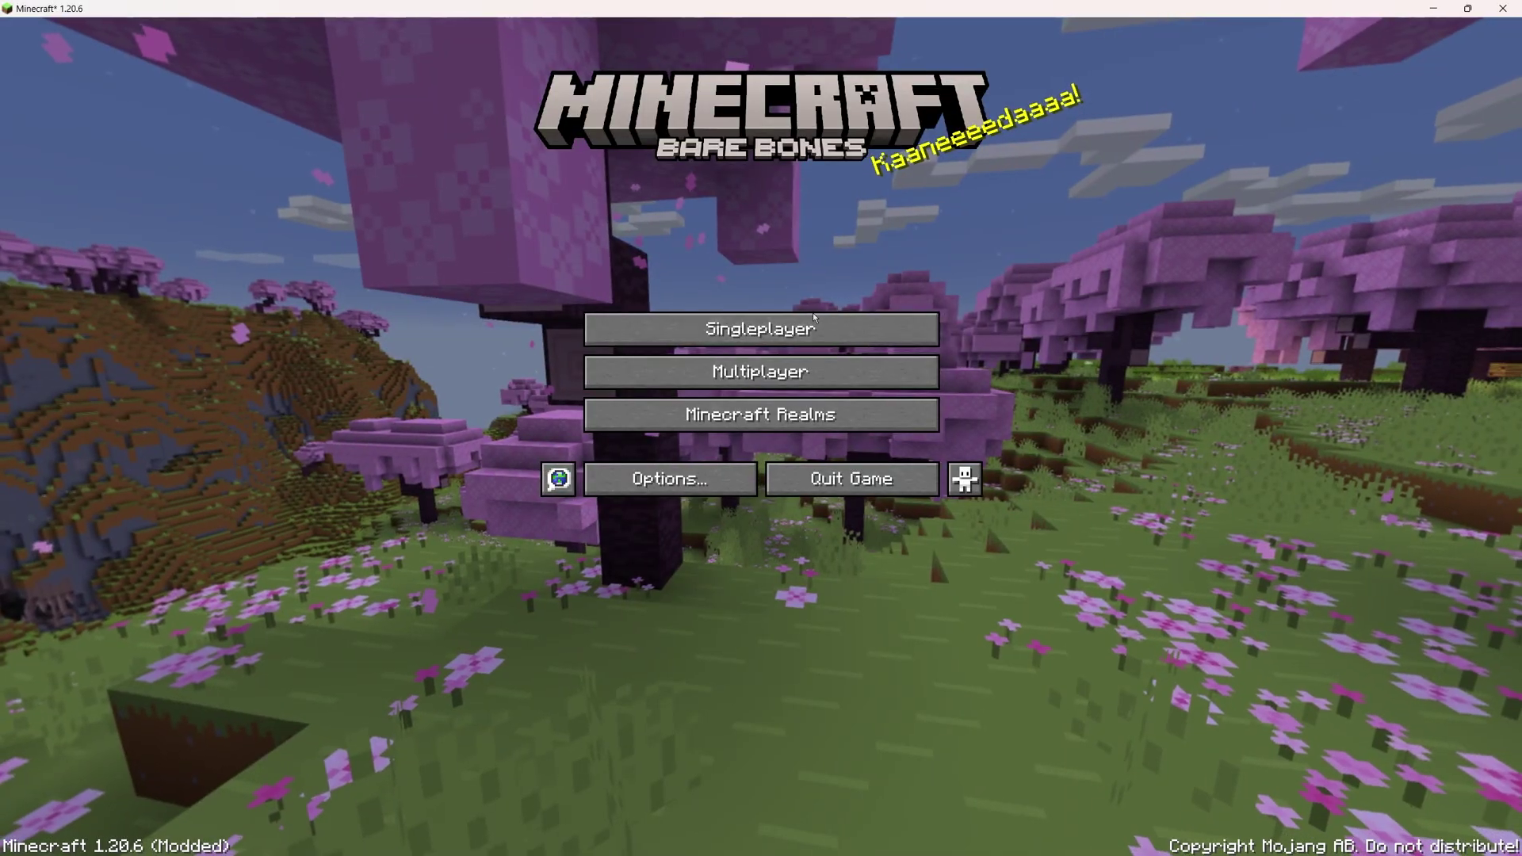
left_click(815, 325)
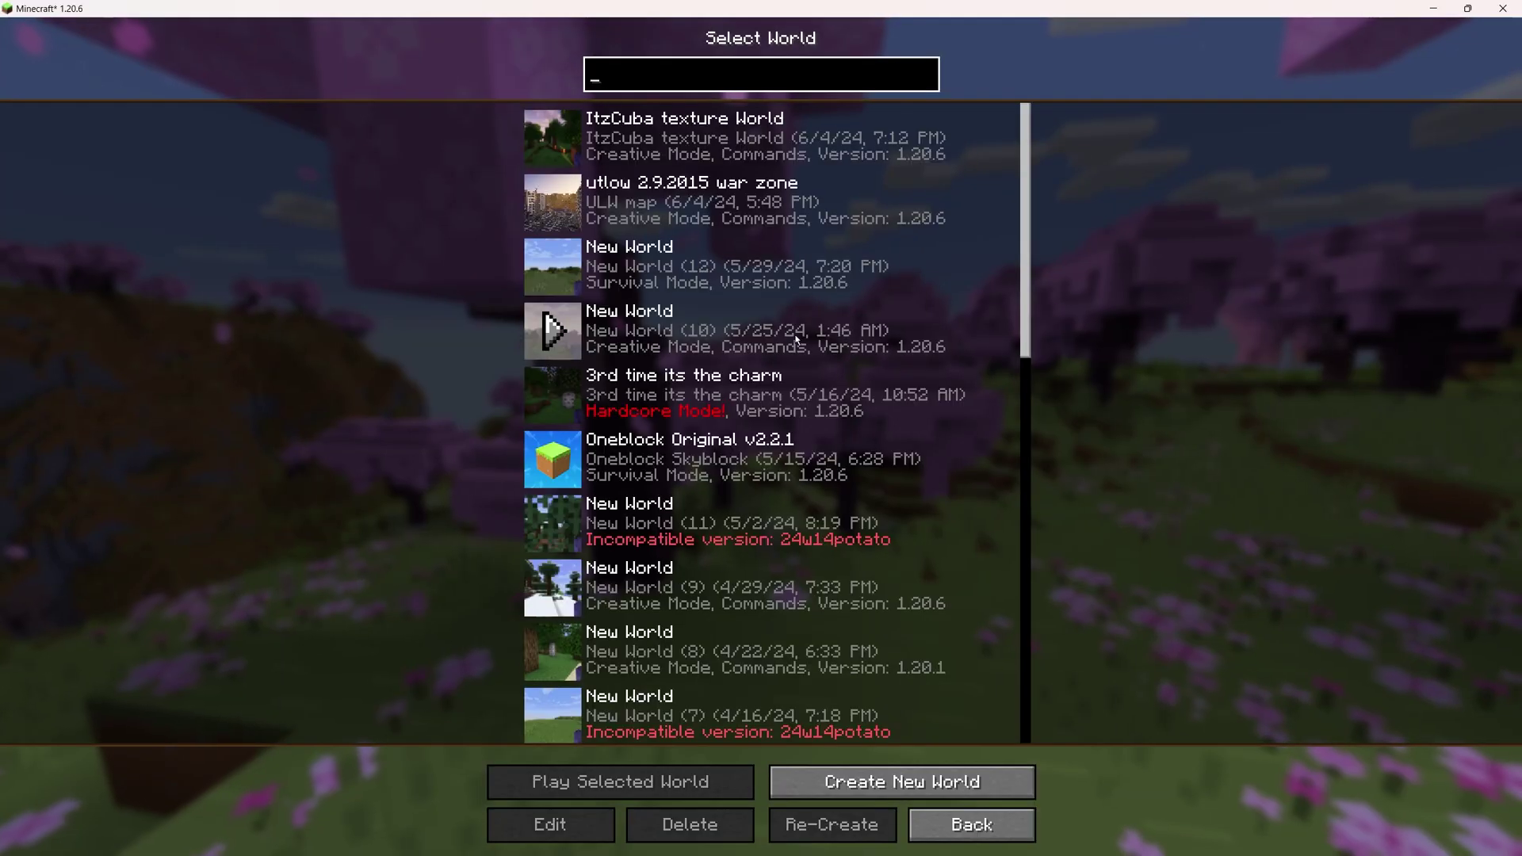
Load the first saved village world and pause the game
left_click(586, 155)
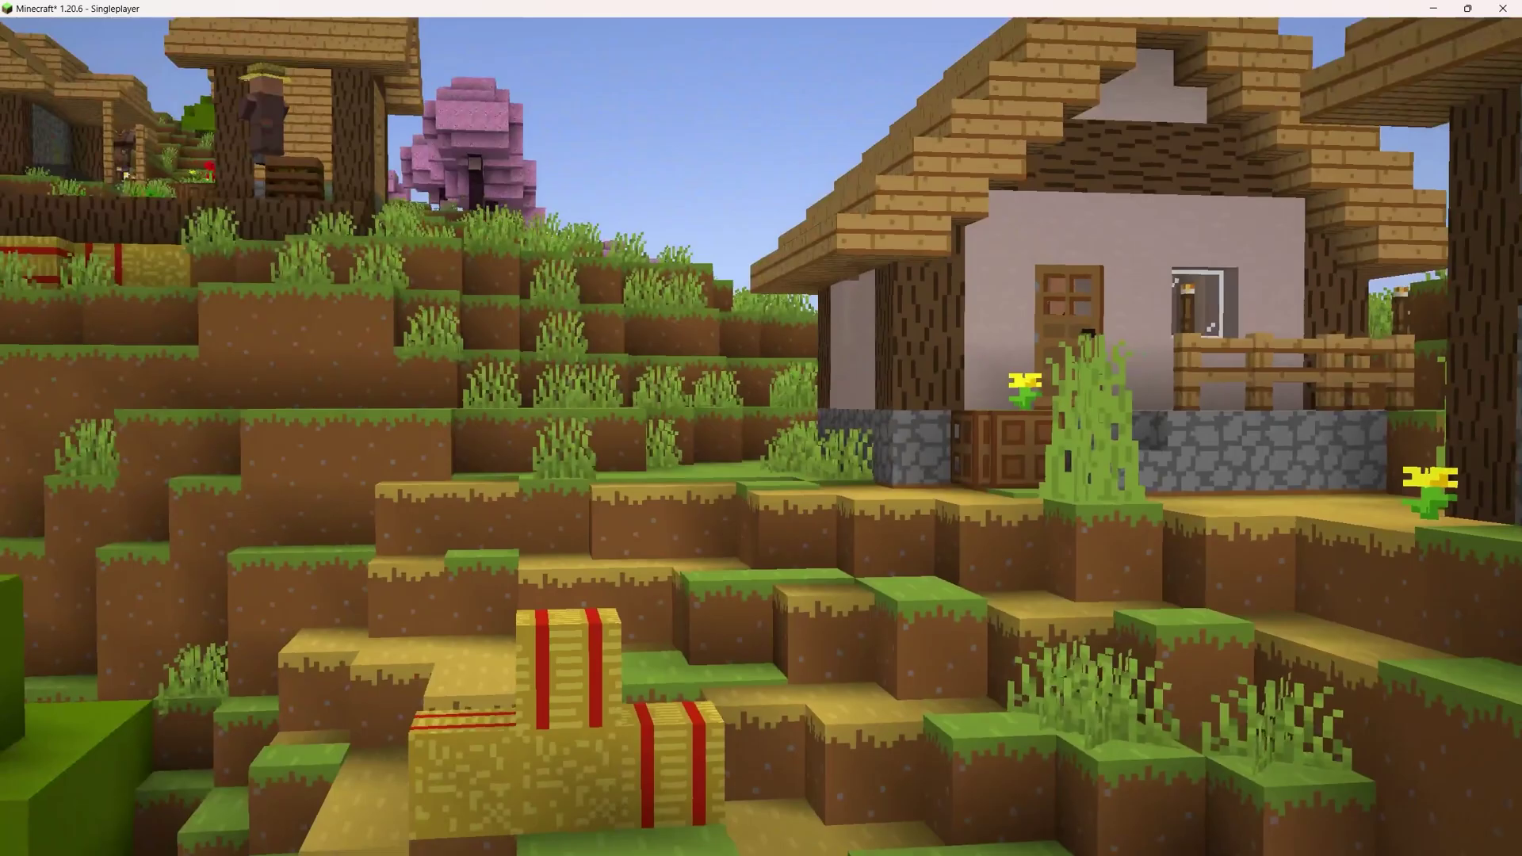
key("Escape")
left_click(673, 394)
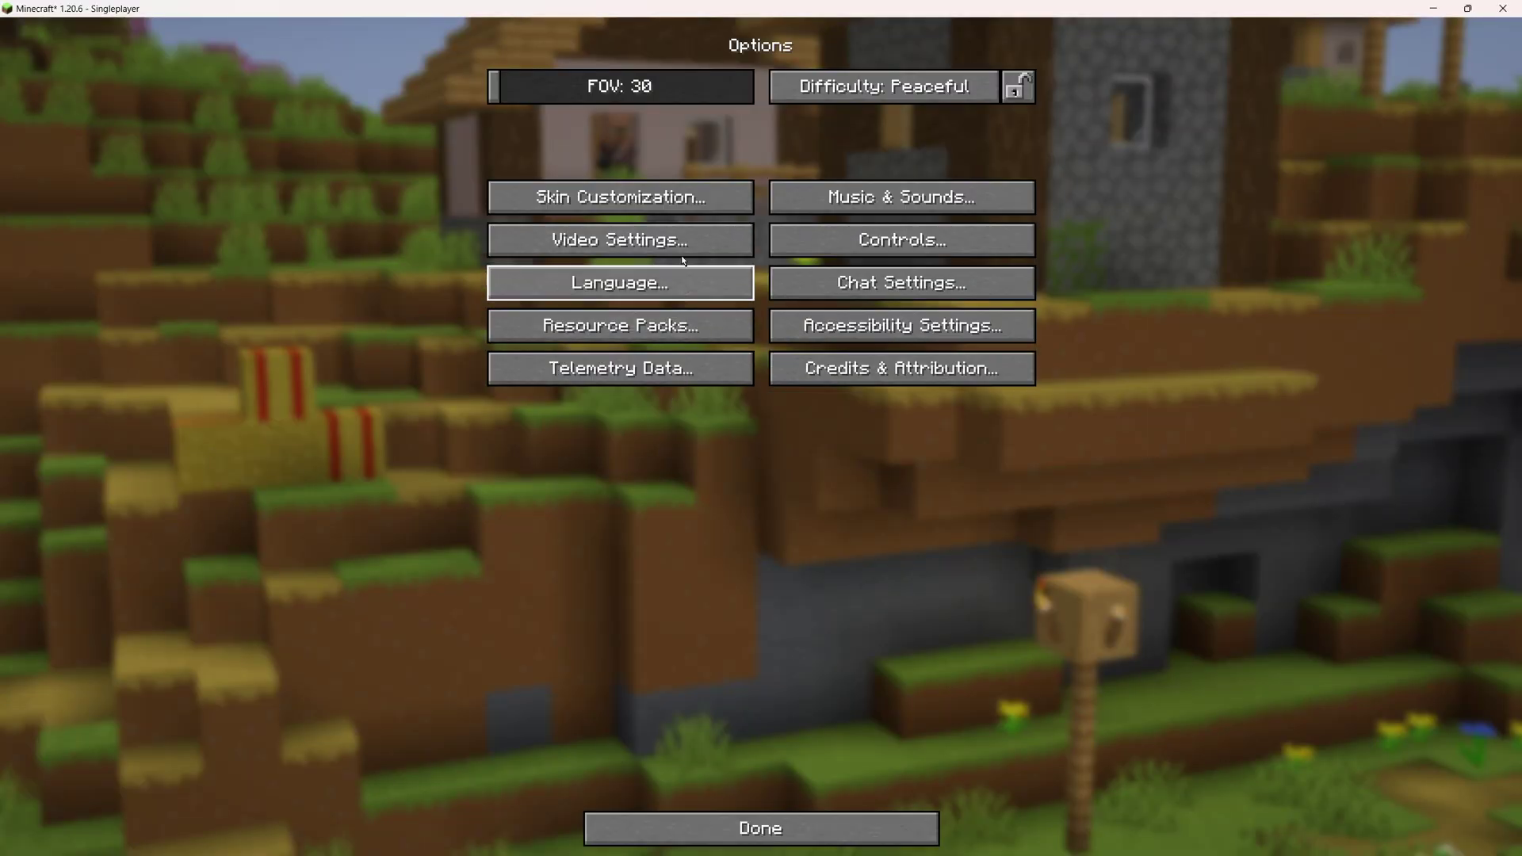
key("Escape")
key("Escape")
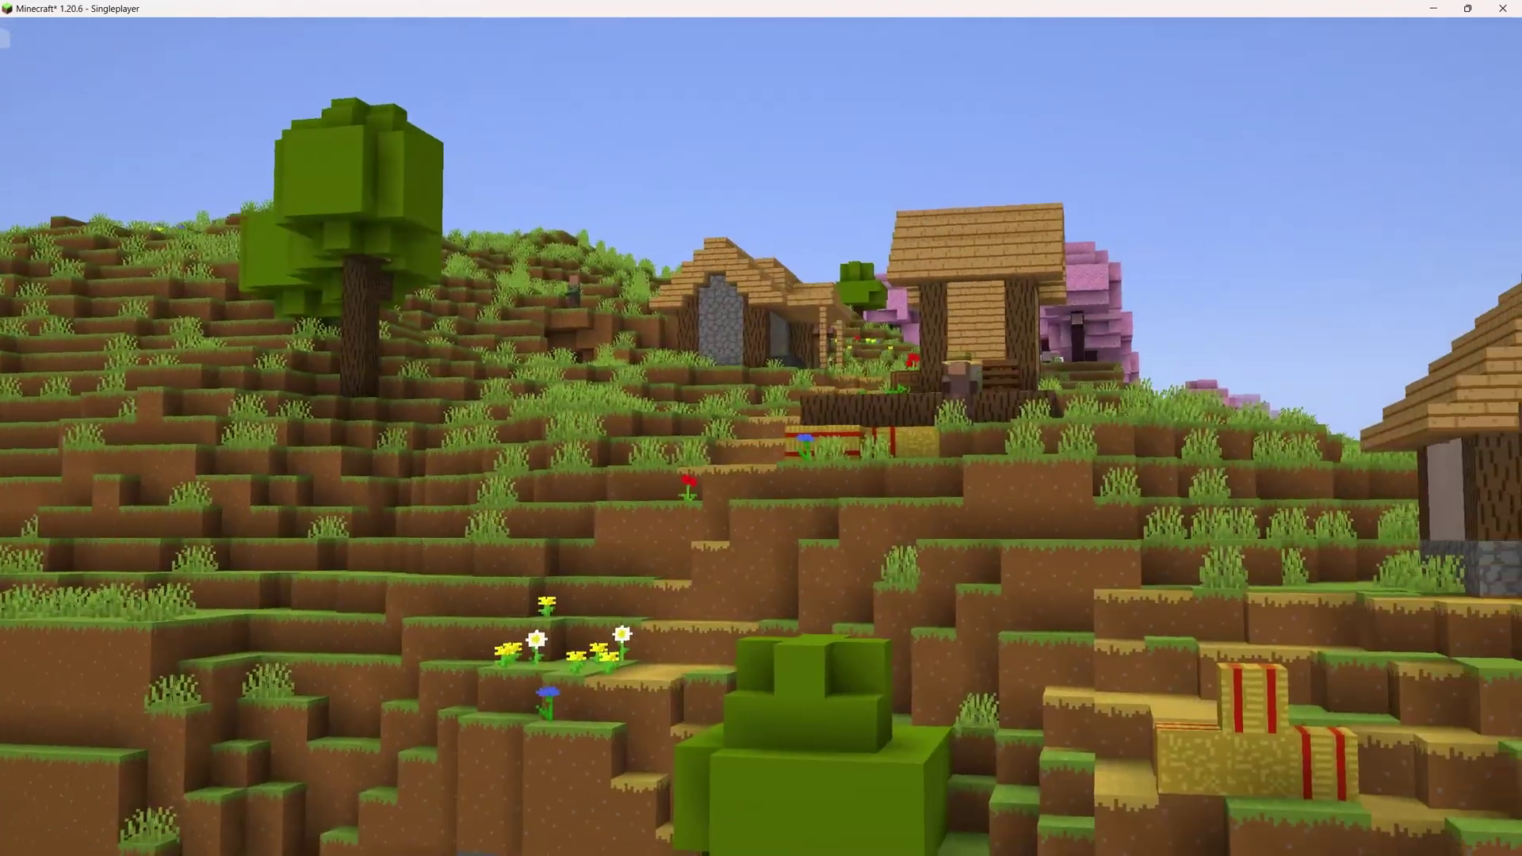
key("Escape")
key("Escape")
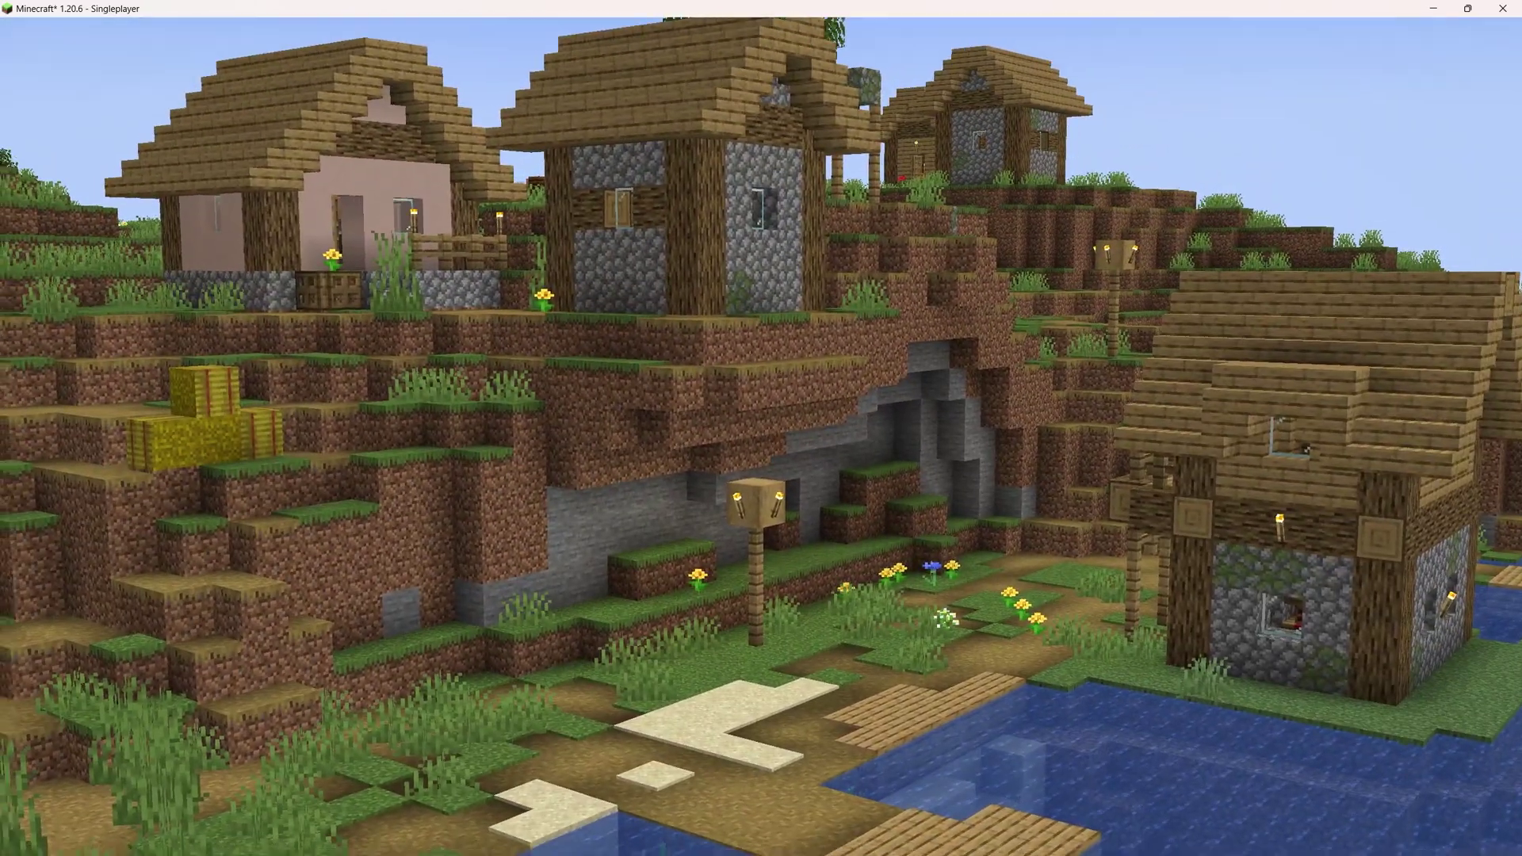
key("Escape")
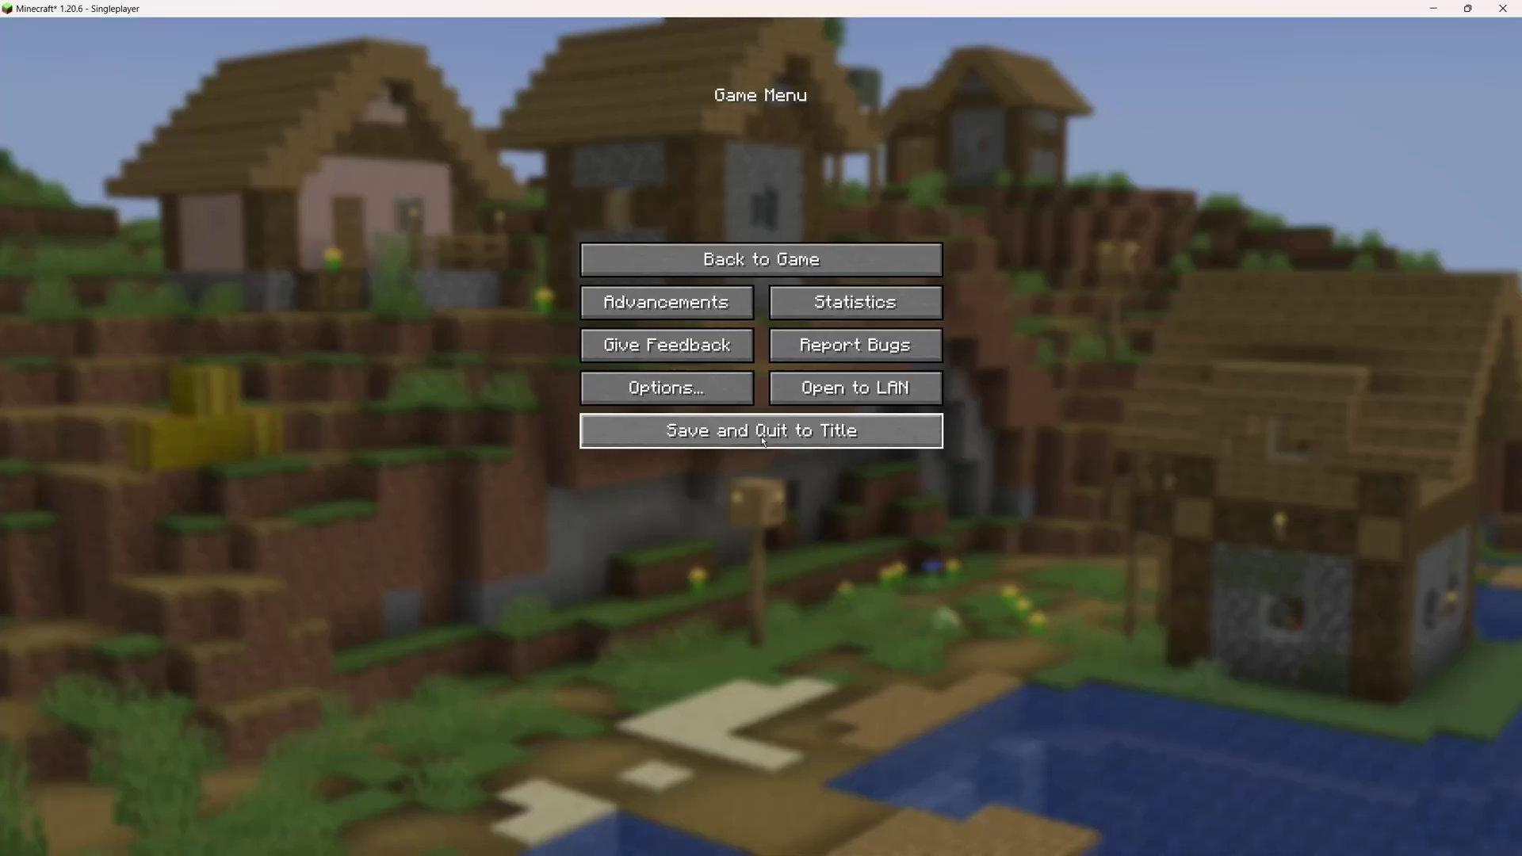
Open the shaderpacks folder from Options > Video Settings > Shaders
left_click(702, 399)
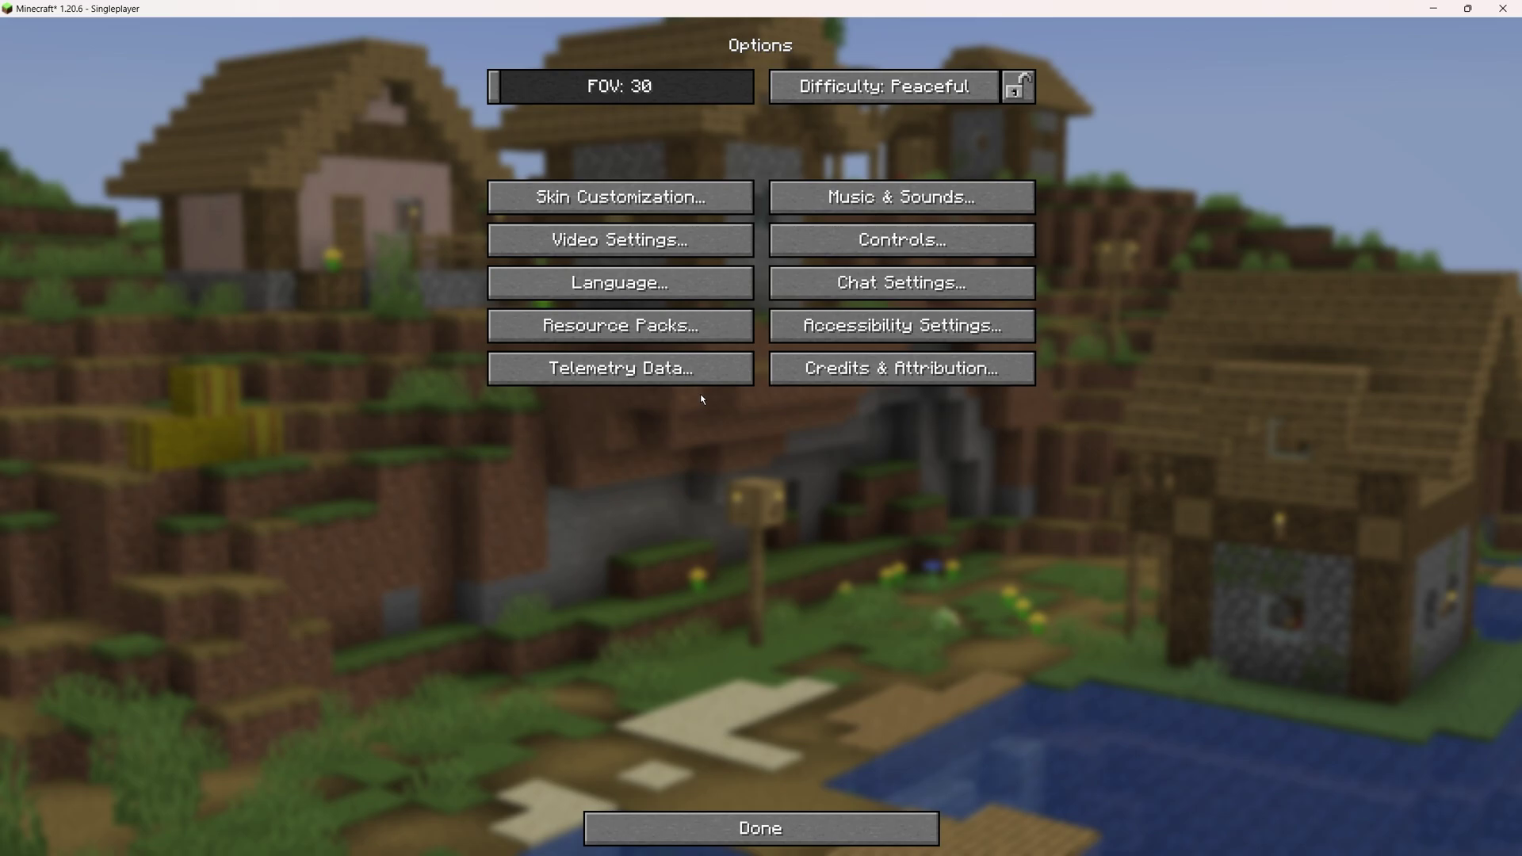
left_click(720, 241)
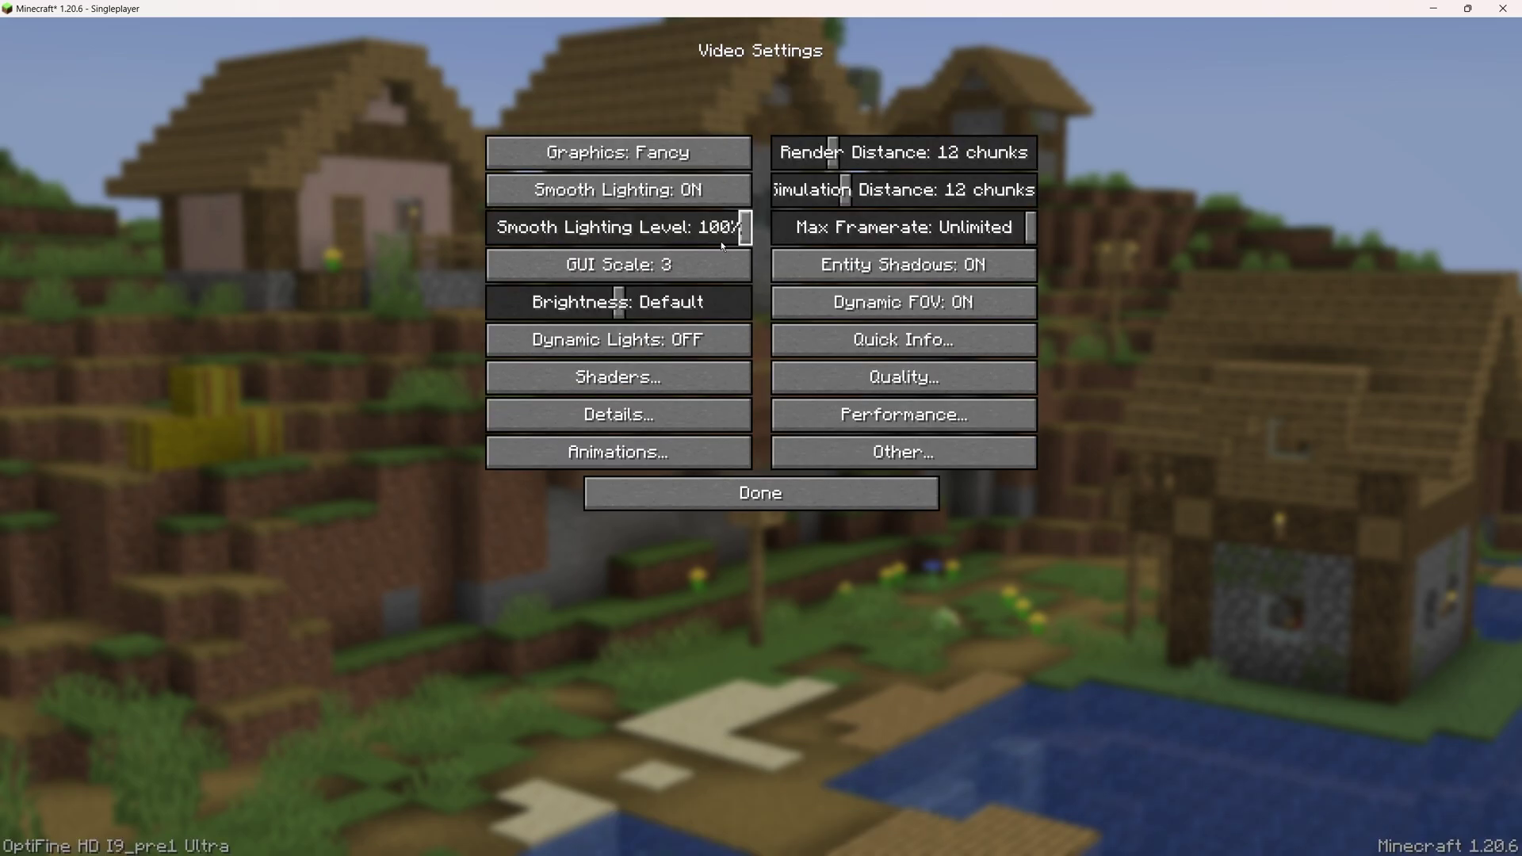
left_click(709, 380)
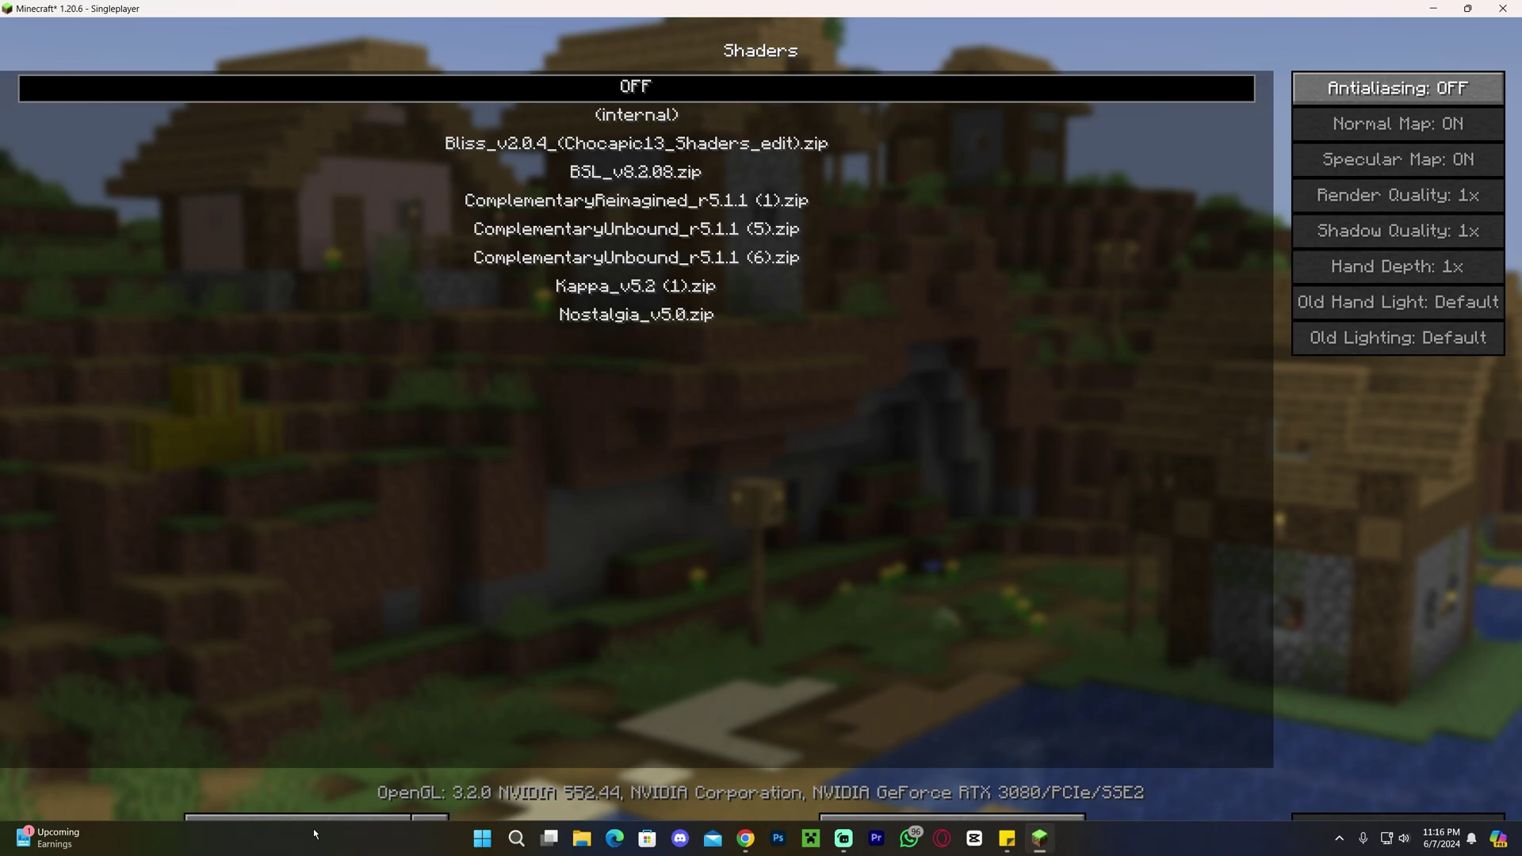
left_click(349, 826)
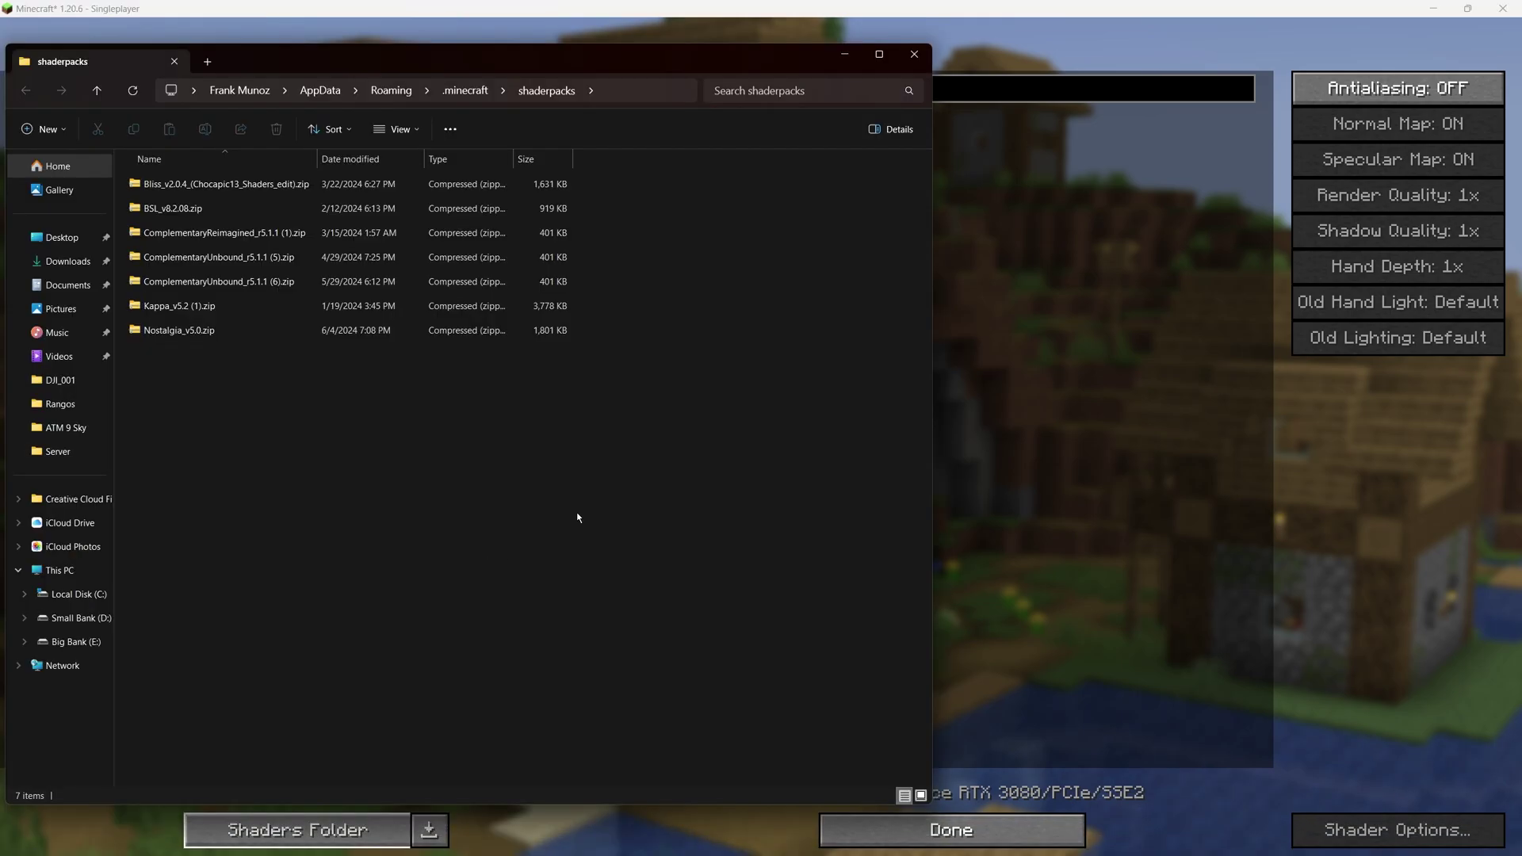
Move ComplementaryUnbound_r5.2.1.zip from the desktop into the shaderpacks folder in File Explorer
left_click_drag(720, 534, 412, 162)
left_click(1432, 9)
left_click(754, 279)
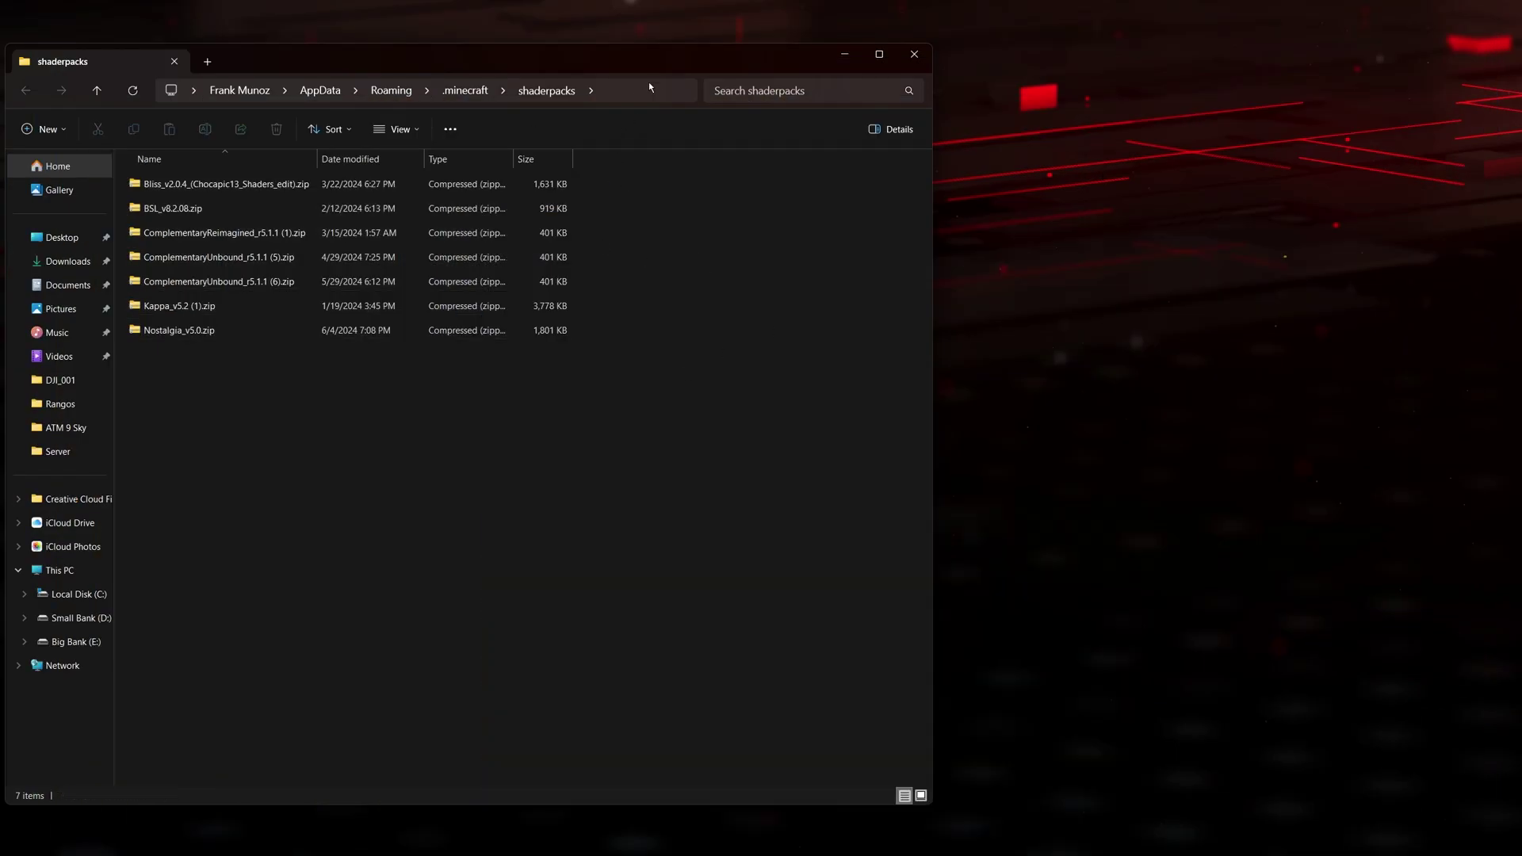
left_click_drag(658, 60, 1172, 85)
left_click_drag(323, 321, 449, 407)
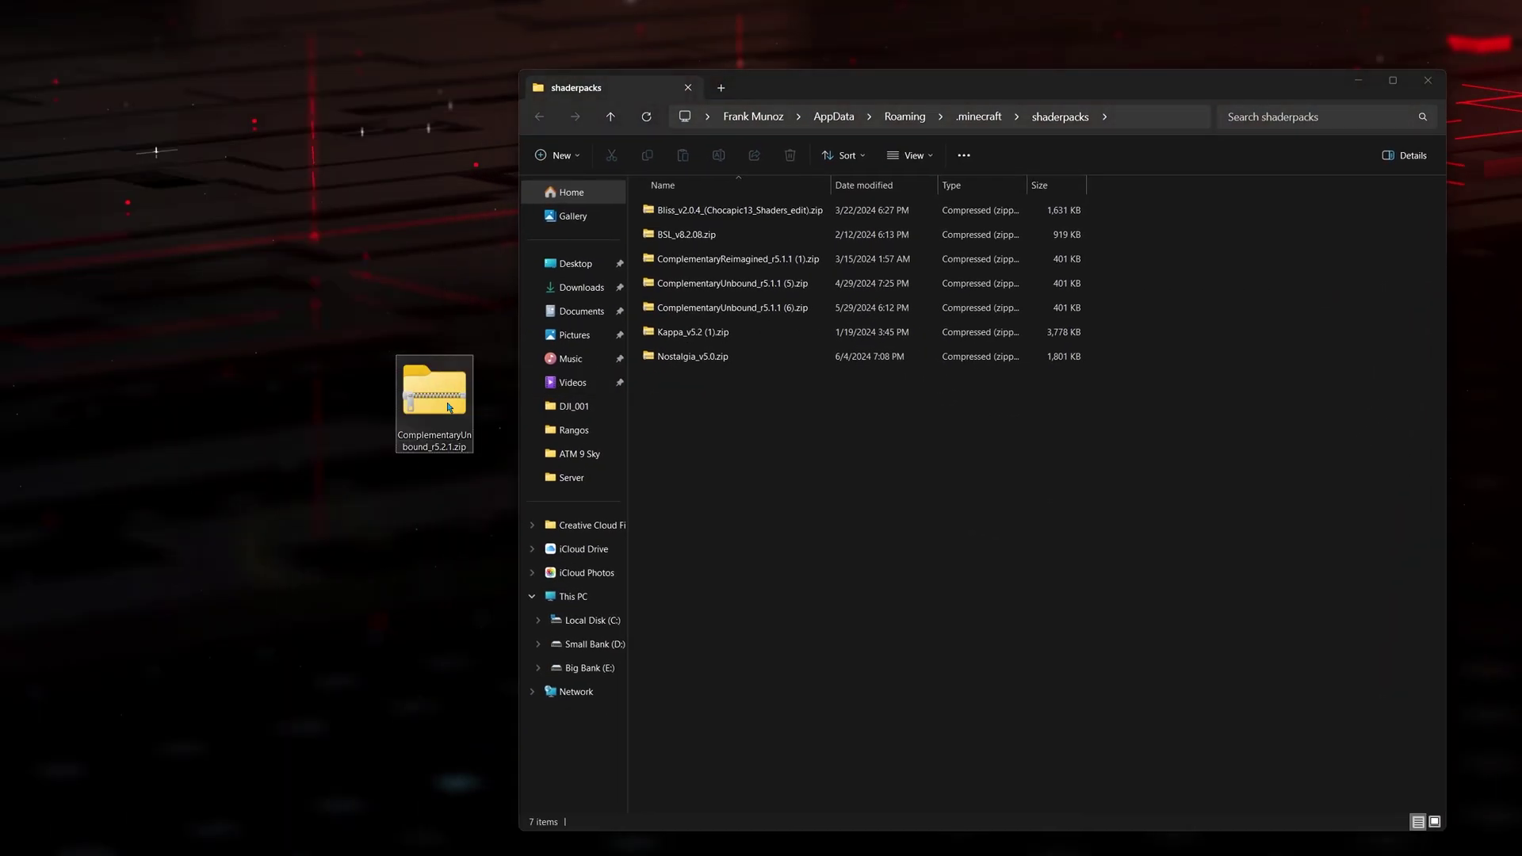
left_click_drag(403, 559, 404, 555)
left_click_drag(894, 476, 904, 530)
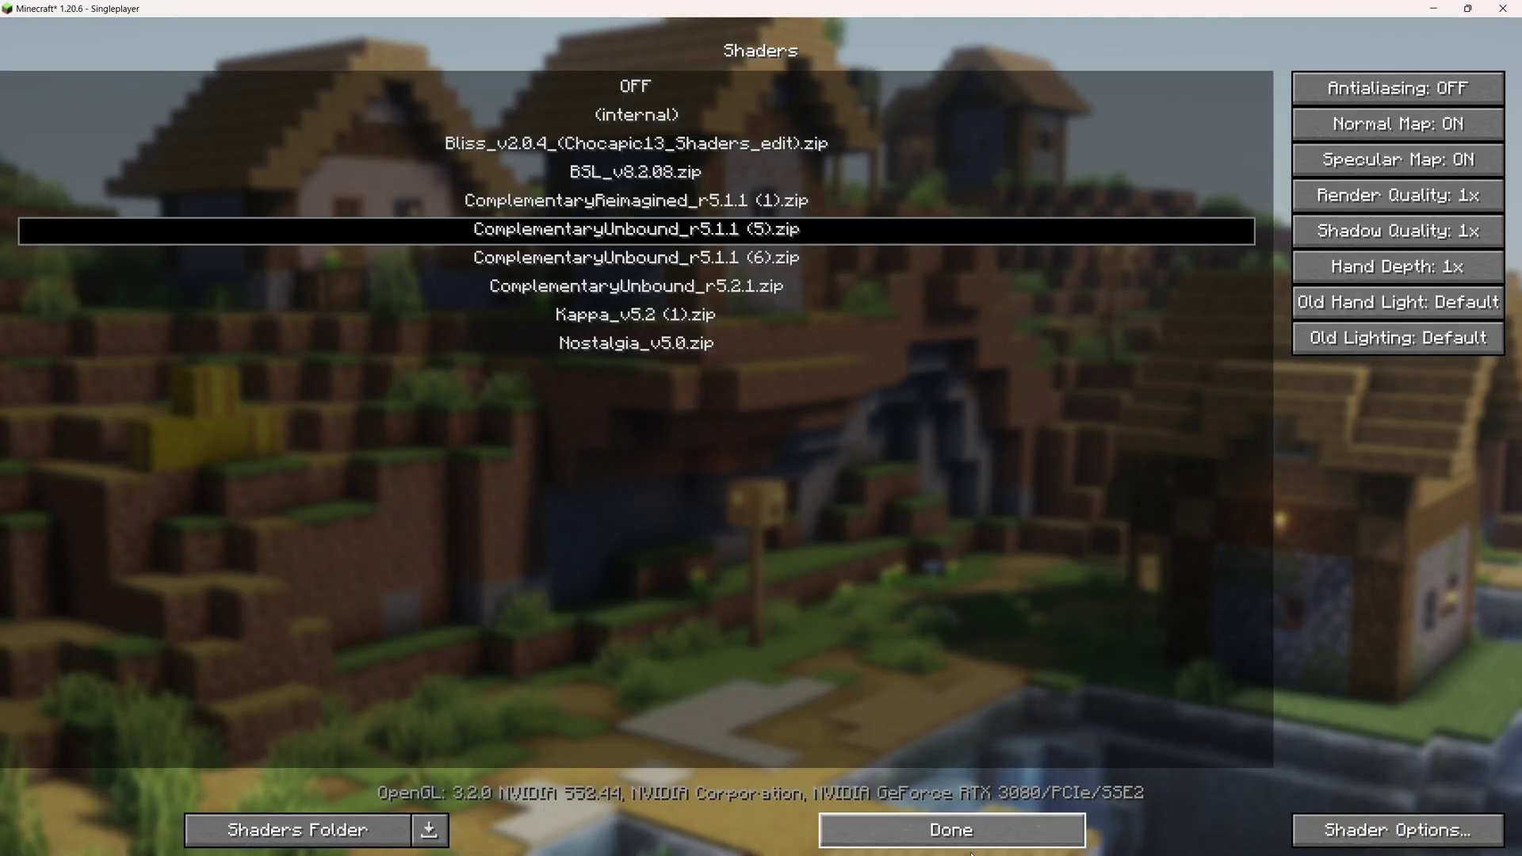
Close Shaders, Video Settings and Options, then resume the village world with Complementary Unbound applied
left_click(968, 830)
left_click(883, 498)
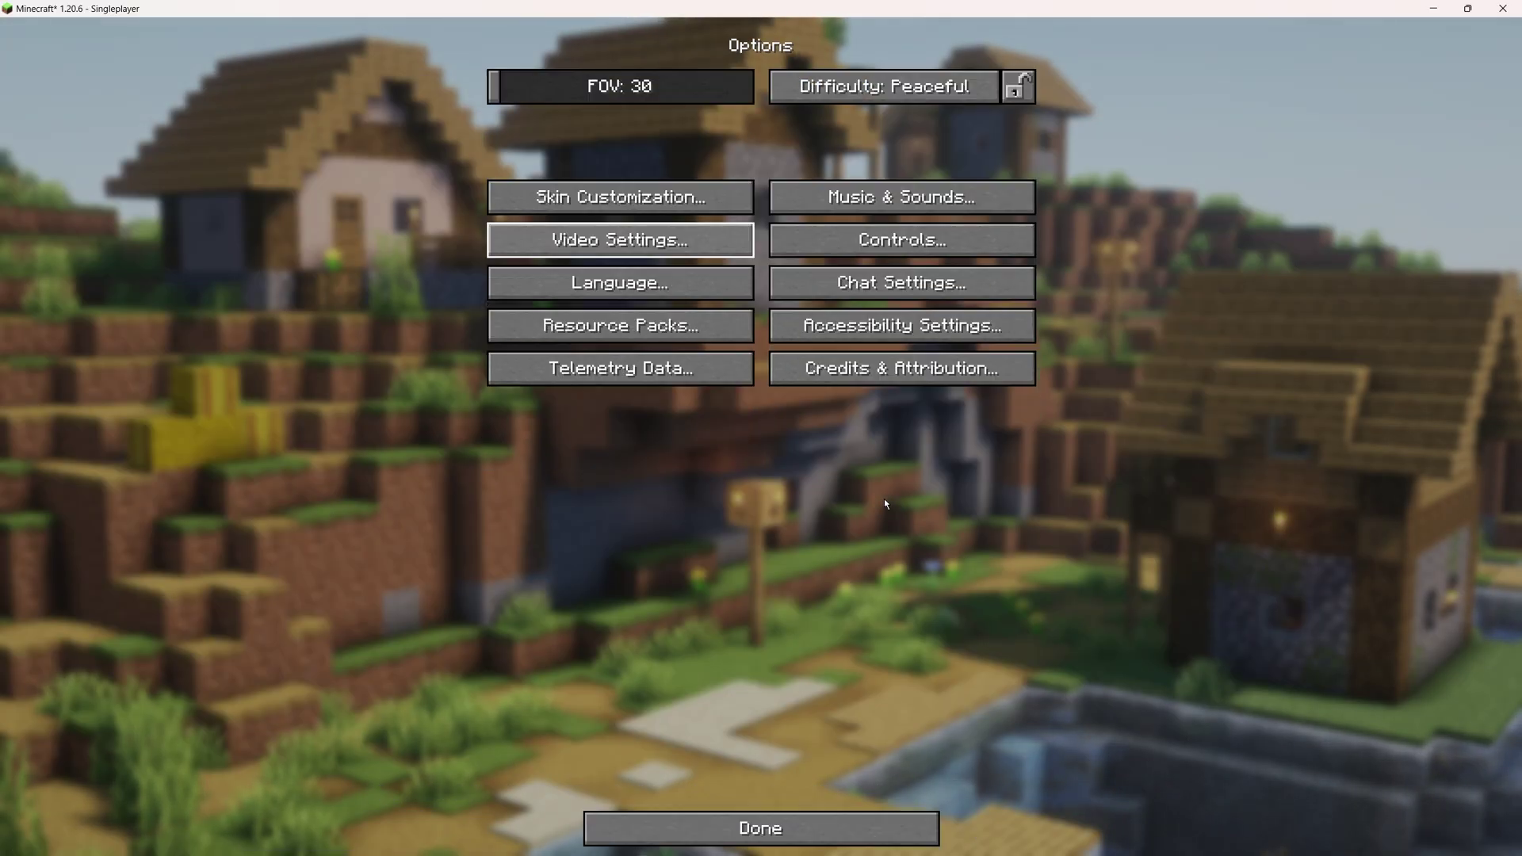
left_click(833, 837)
left_click(835, 264)
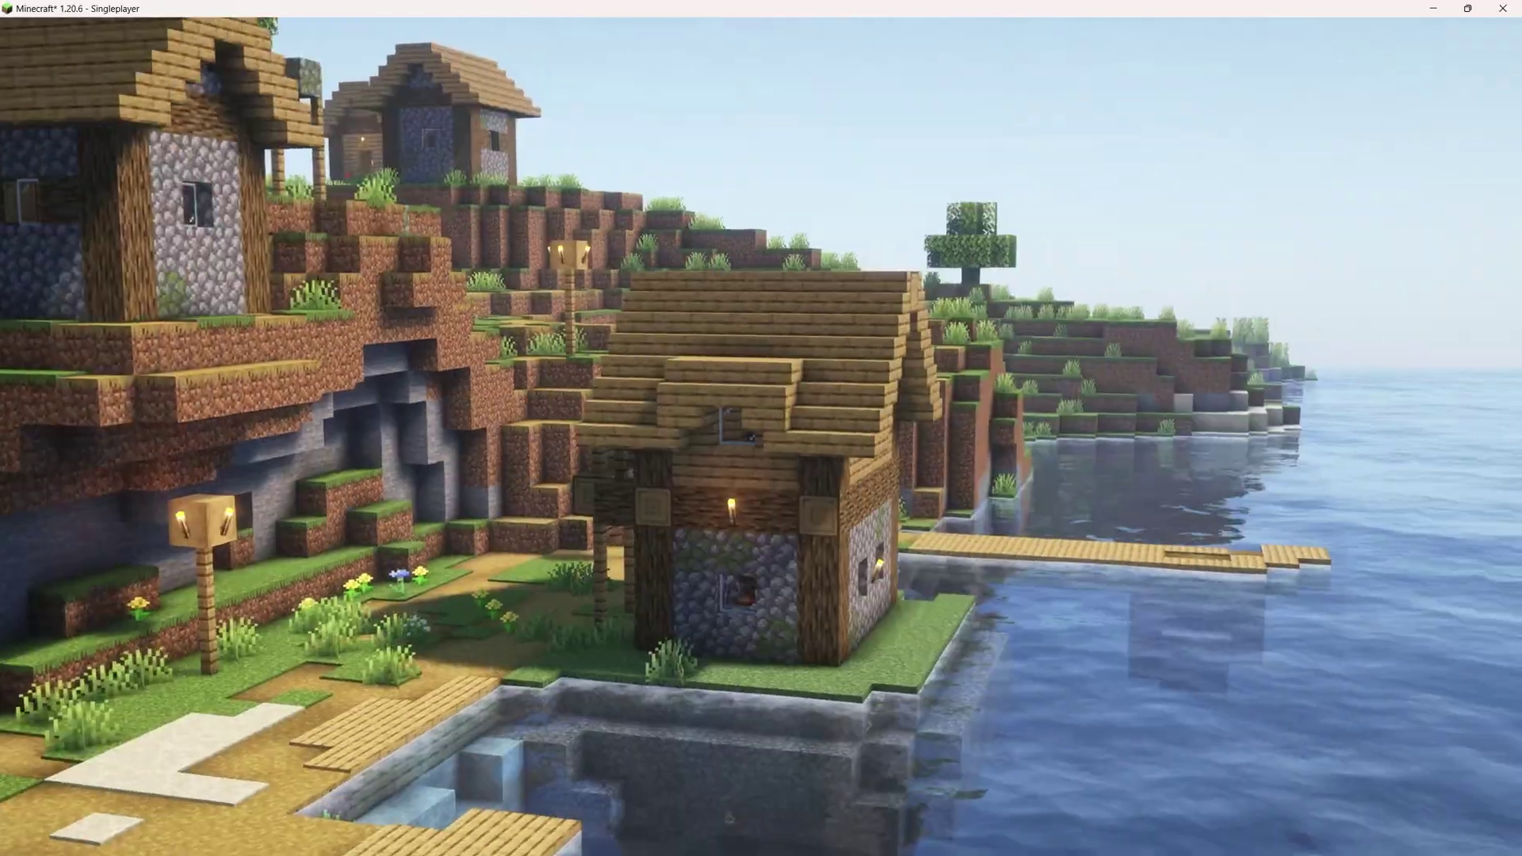